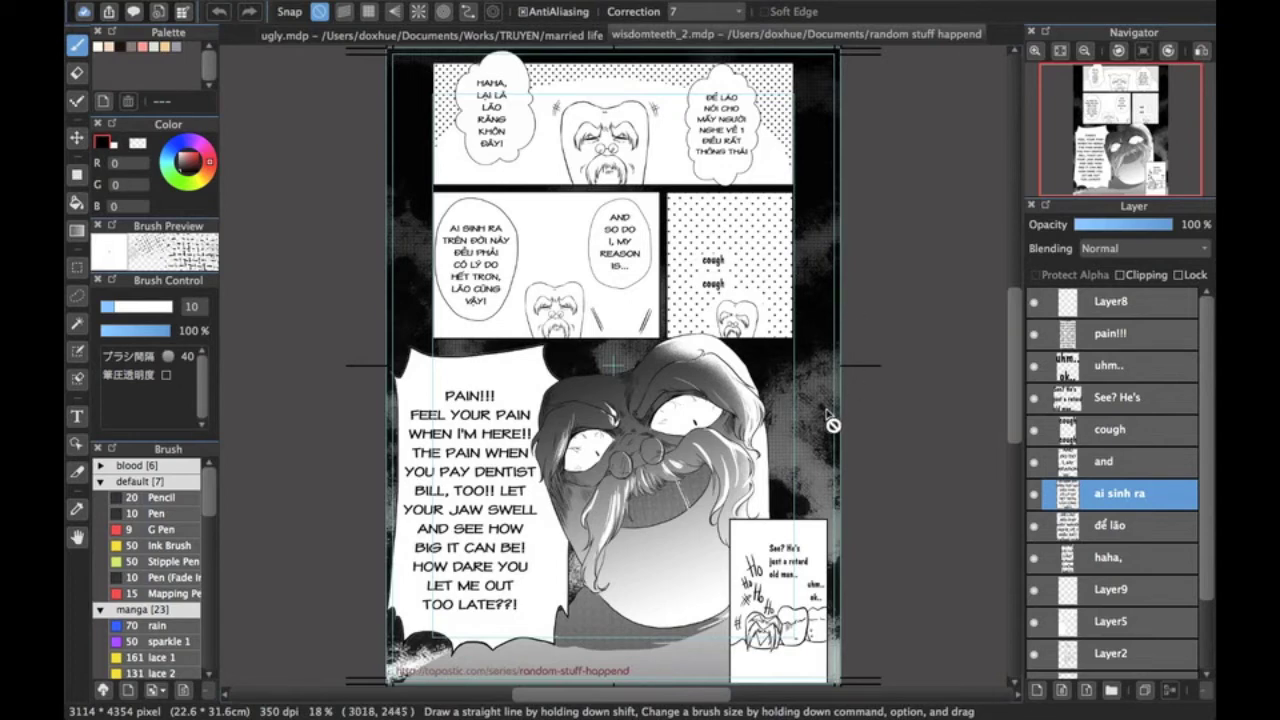
Hide Layer7 and Layer6 to leave only the comic page's line art, speech bubbles and text.
scroll(1182, 403, "down", 3)
scroll(1182, 403, "down", 1)
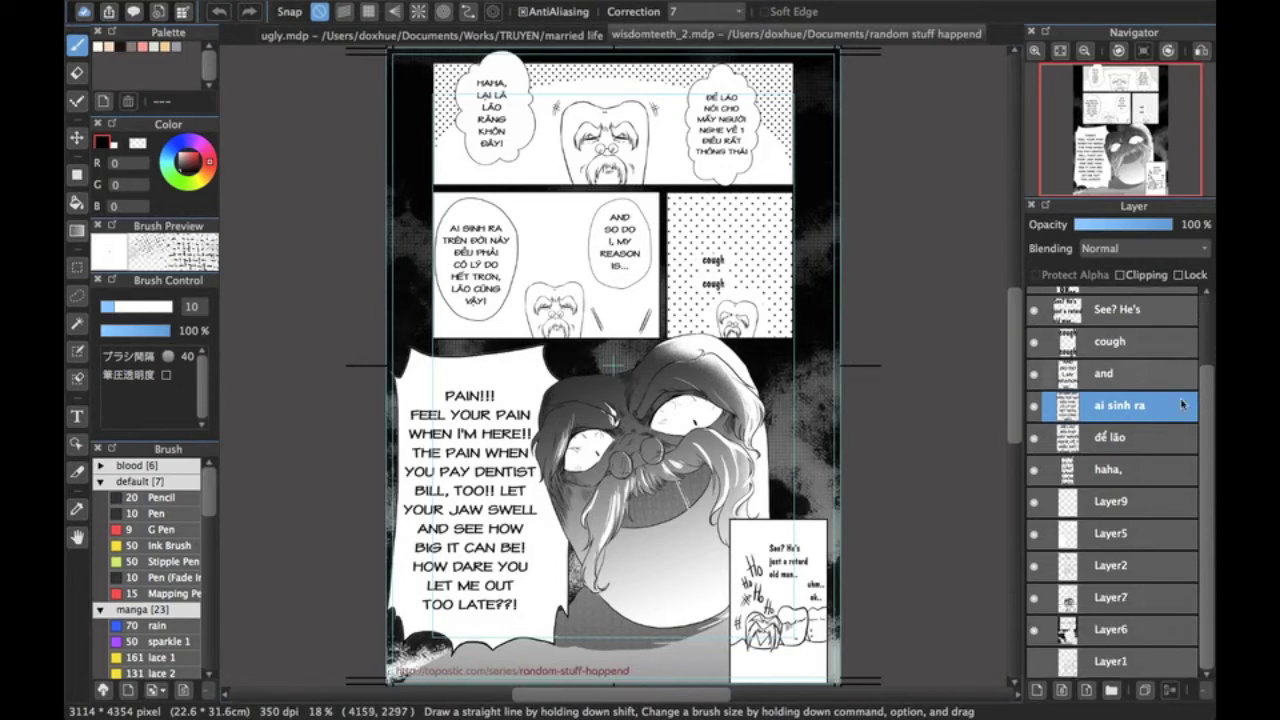
left_click(1034, 598)
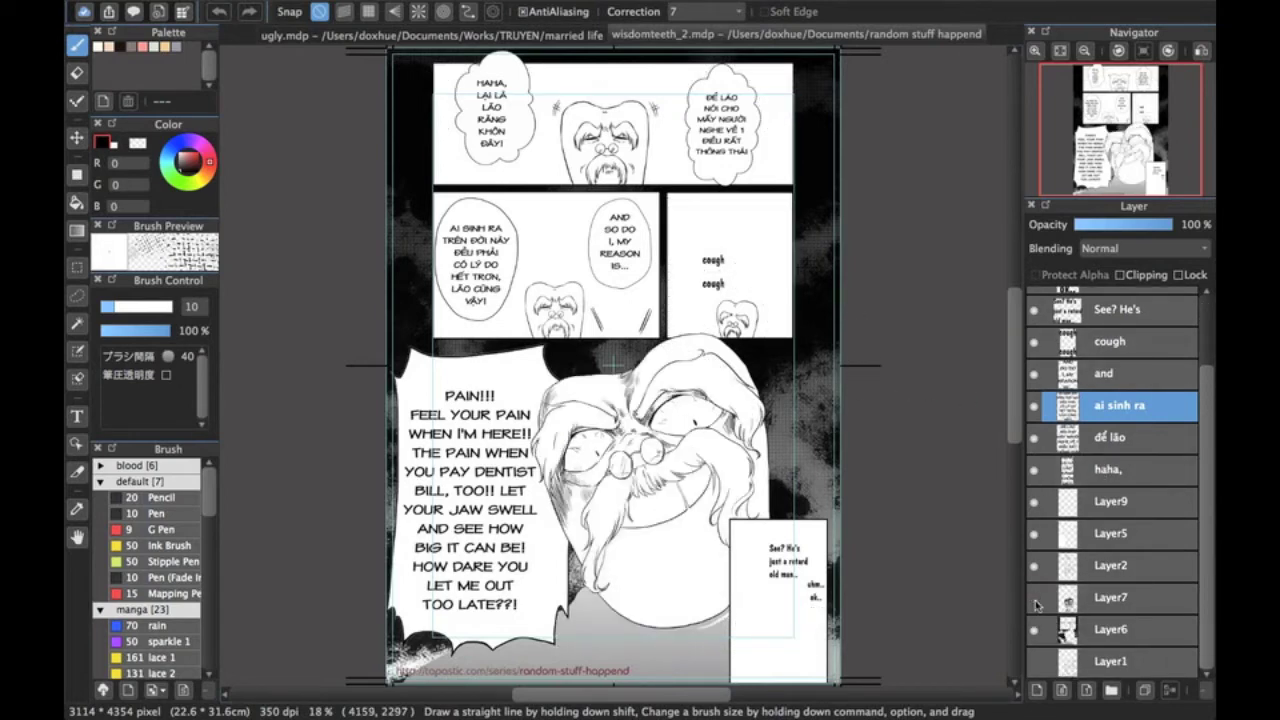
left_click(1034, 630)
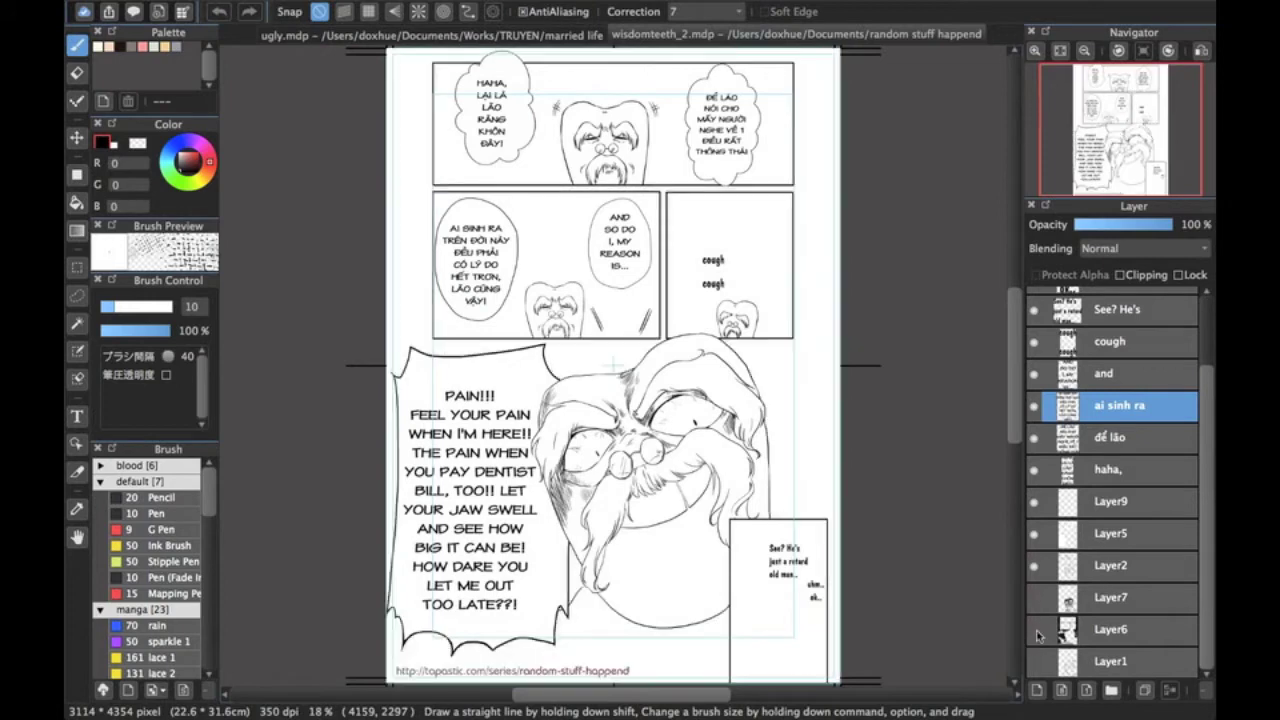
Add a new layer directly above Layer7.
scroll(815, 335, "up", 2)
scroll(800, 340, "down", 8)
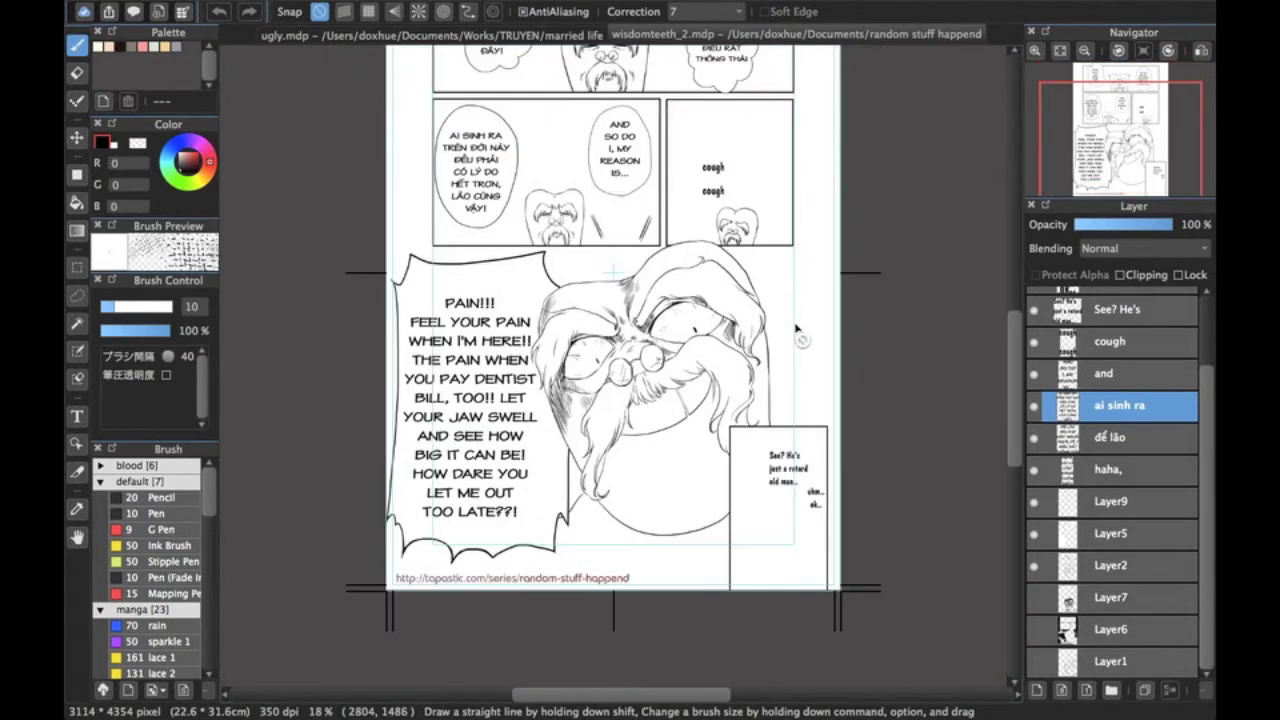
scroll(806, 338, "up", 5)
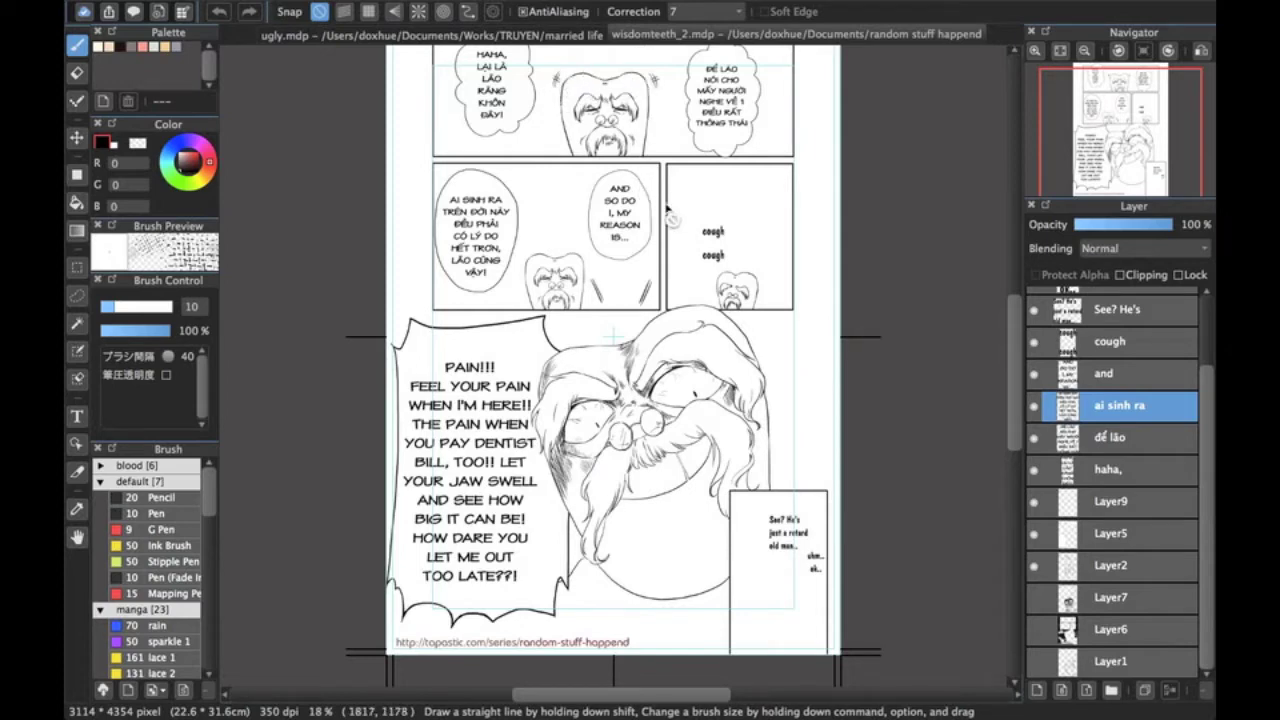
scroll(715, 228, "up", 3)
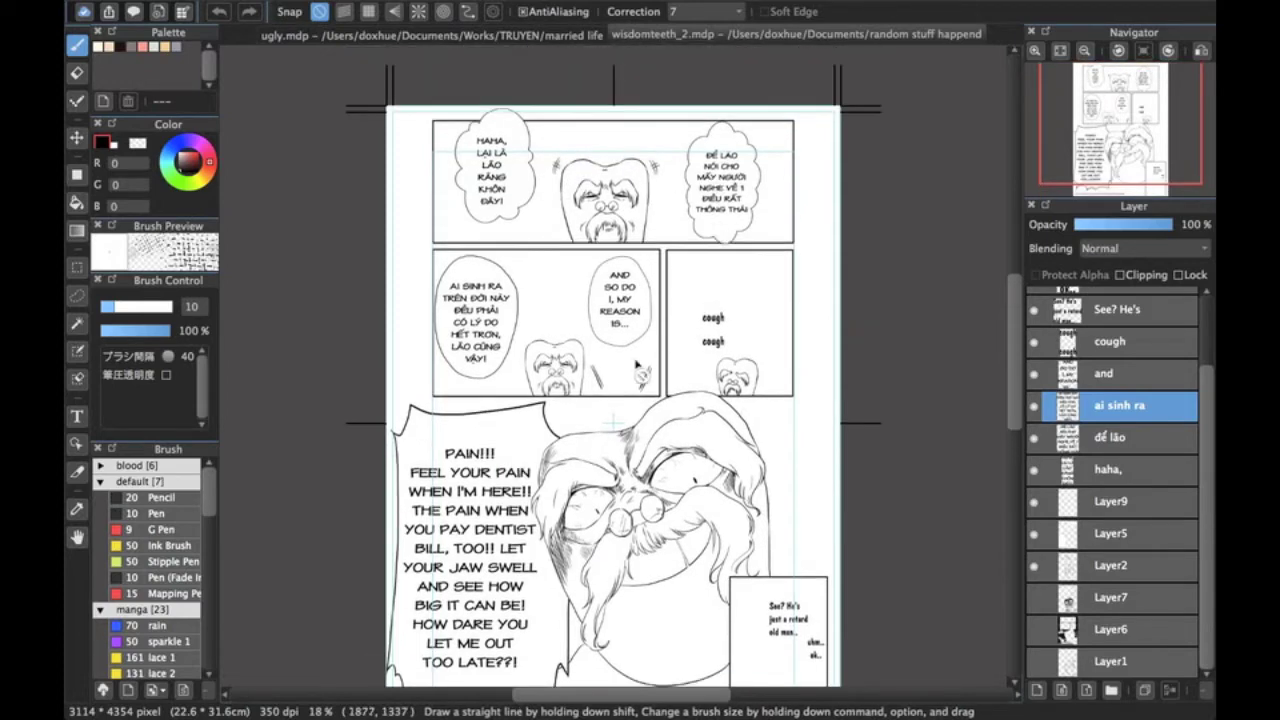
scroll(787, 330, "down", 2)
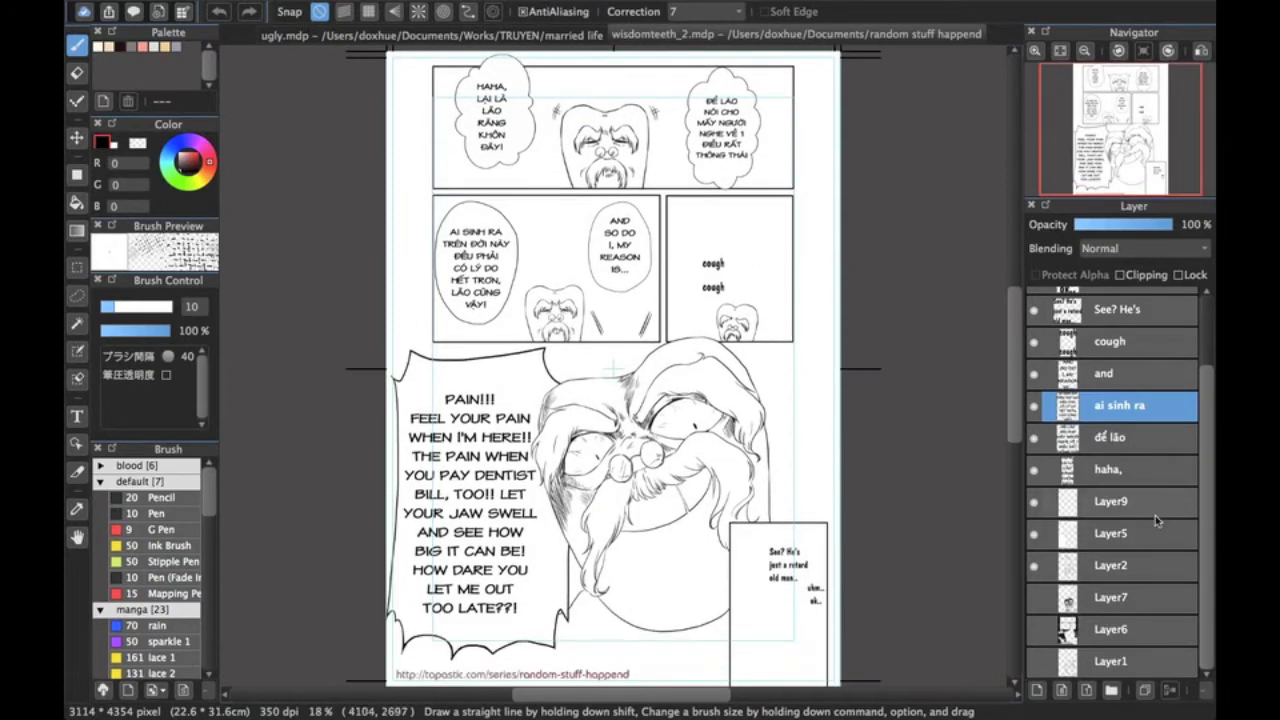
left_click(1105, 600)
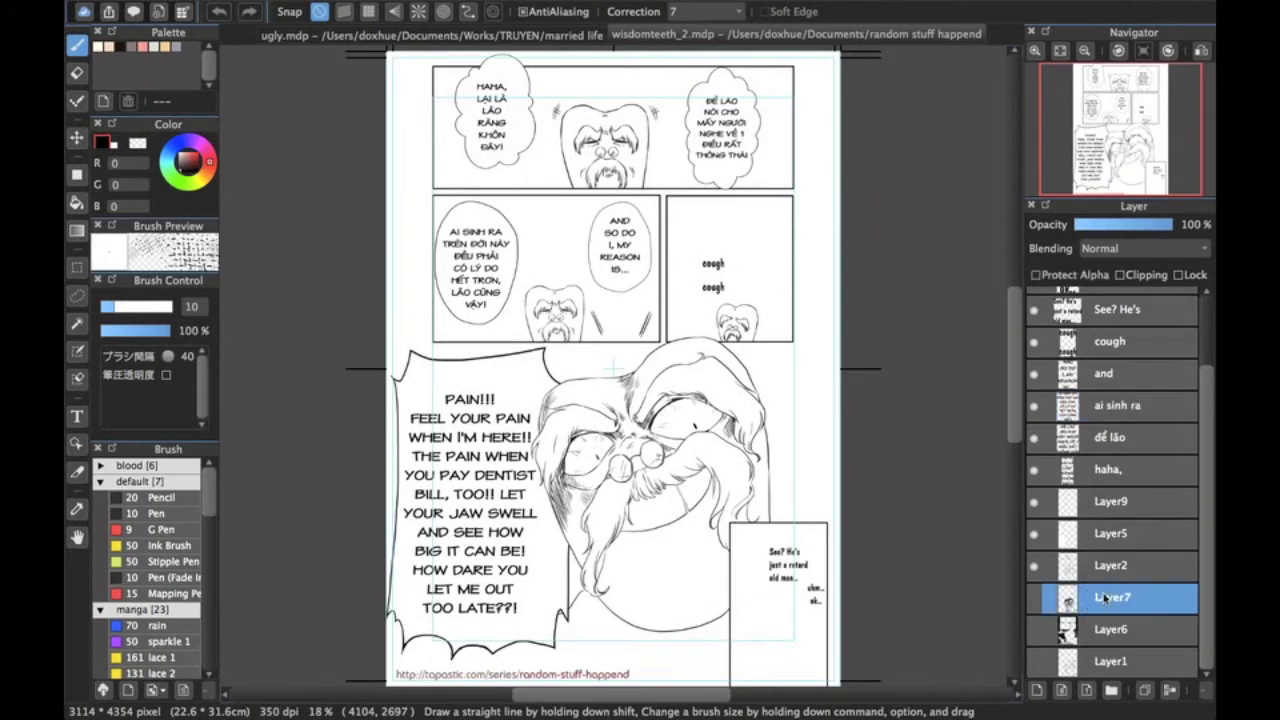
left_click(1037, 690)
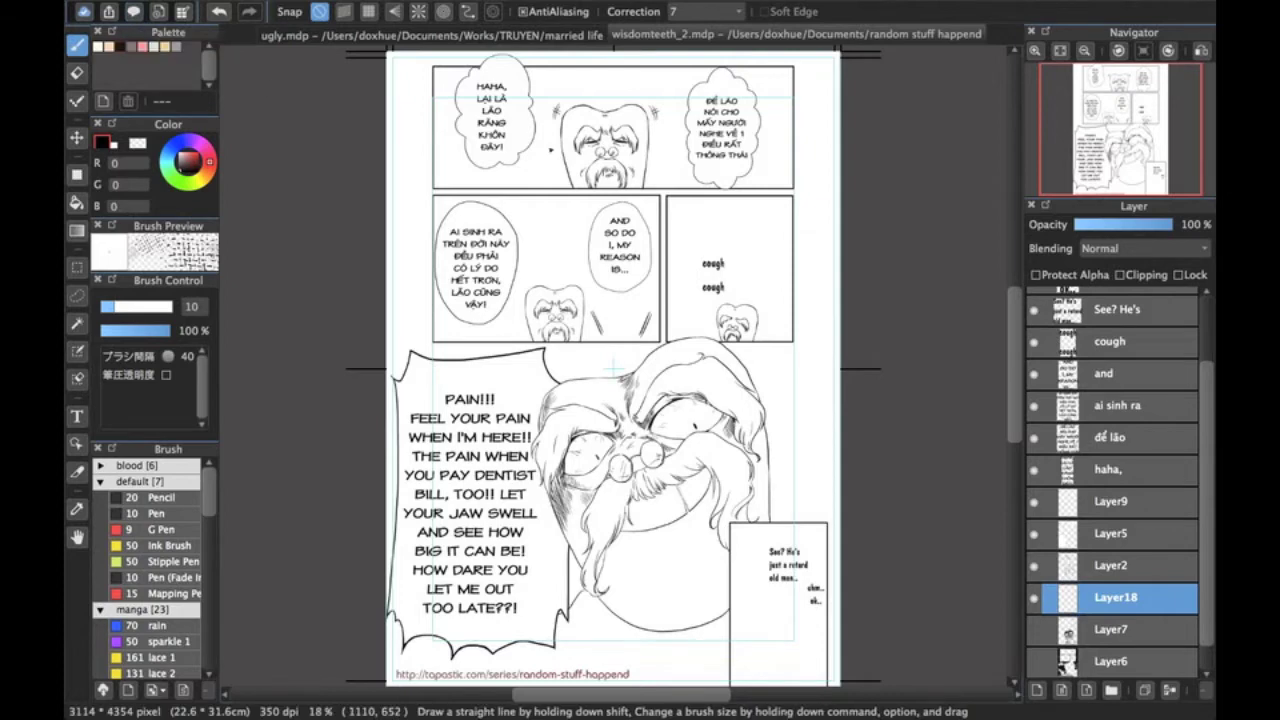
Select the background of the page's first panel with the Magic Wand, using Canvas as the reference.
key("w")
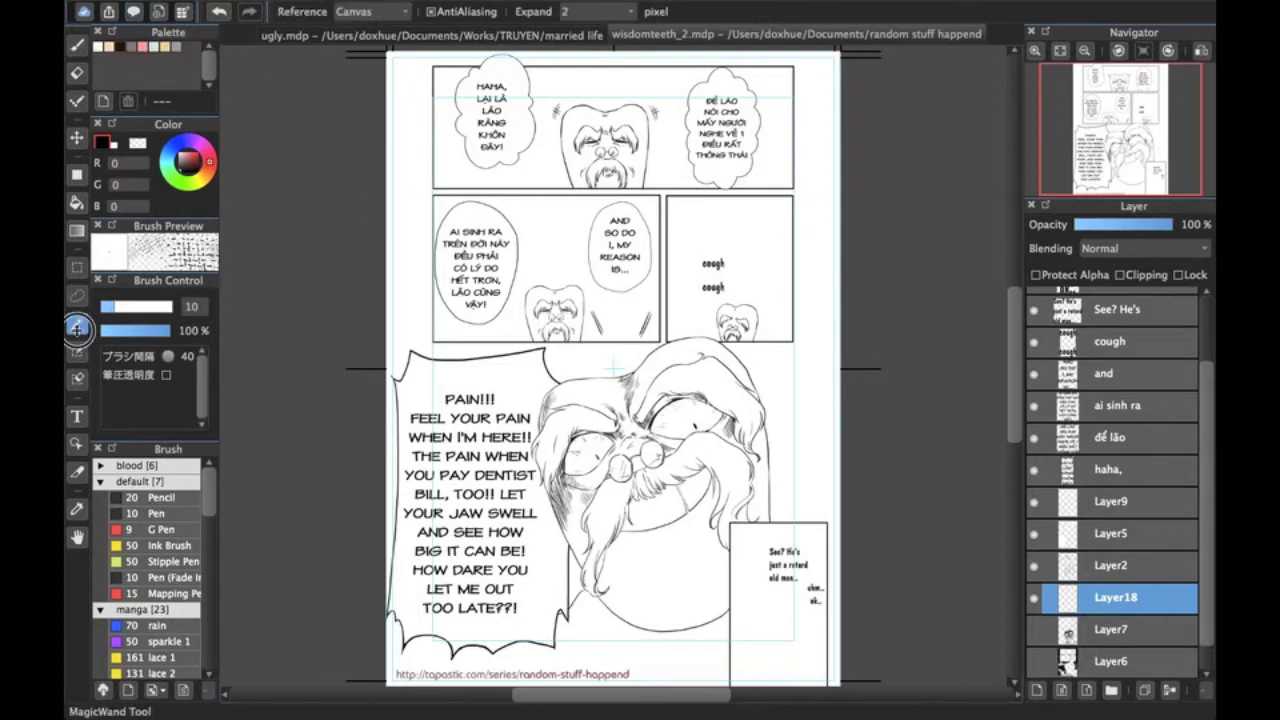
left_click(405, 12)
left_click(405, 13)
left_click(400, 15)
left_click(405, 18)
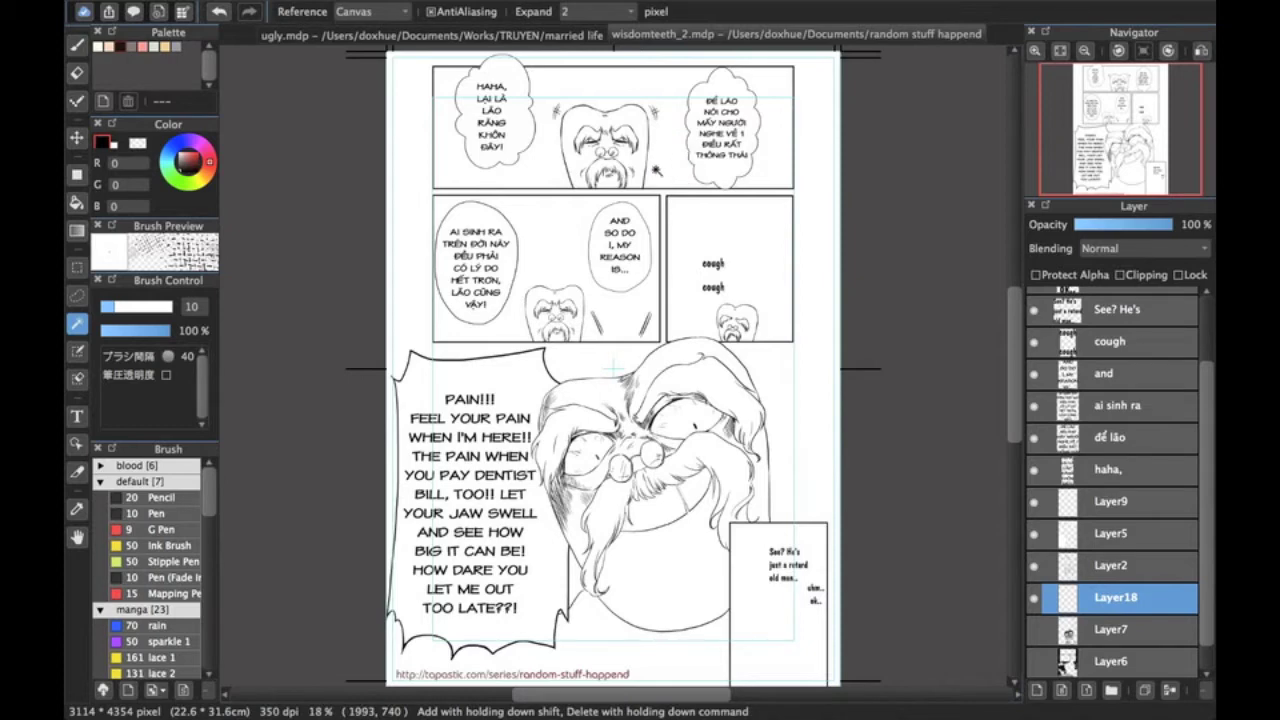
left_click(656, 171)
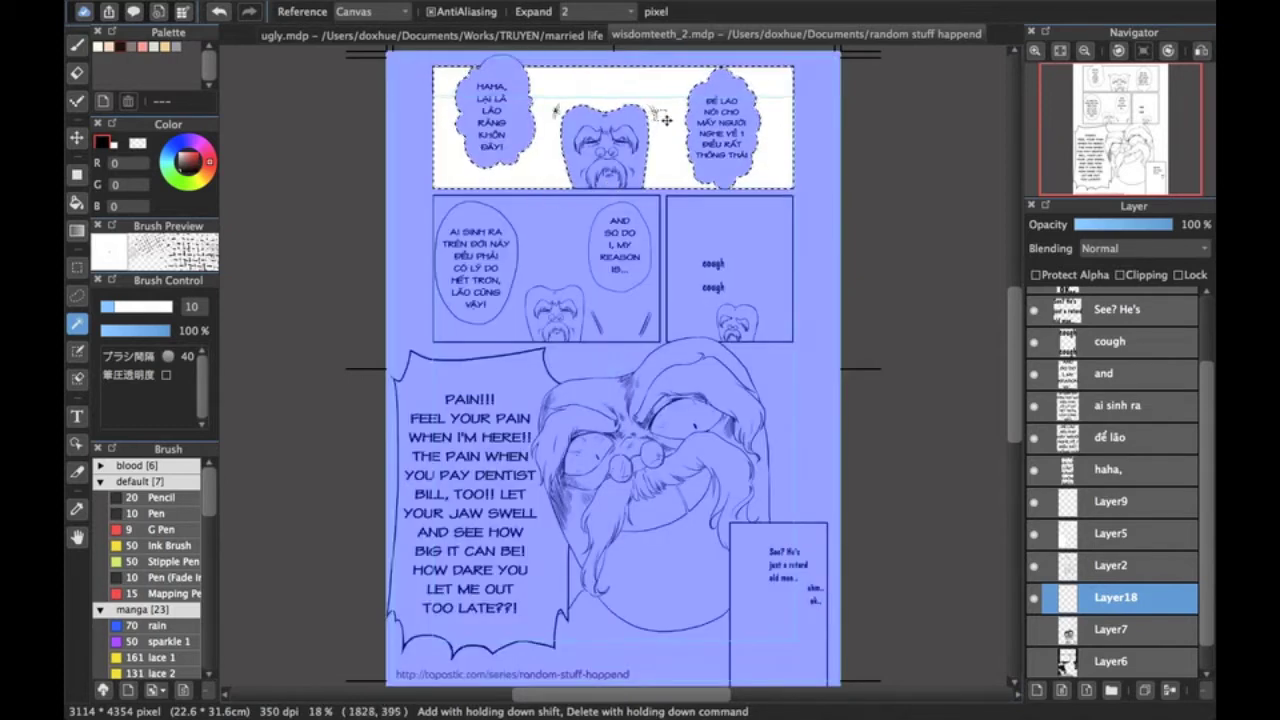
left_click(629, 12)
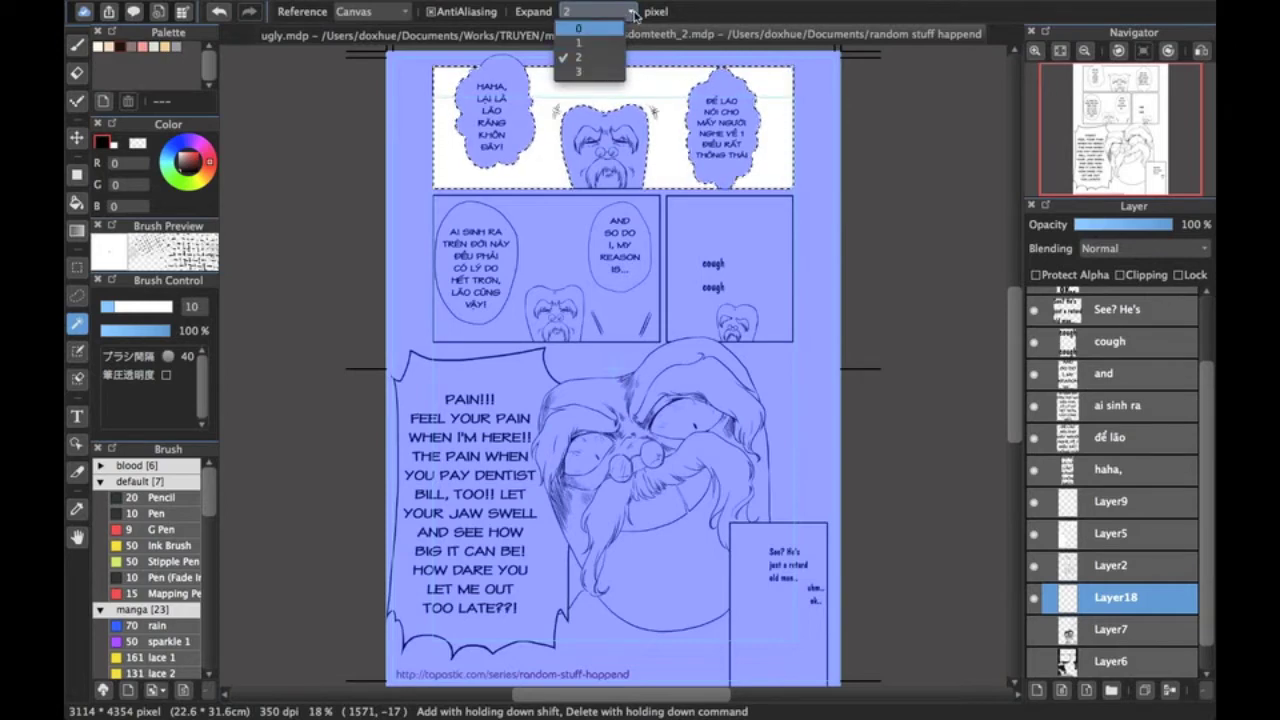
left_click(634, 14)
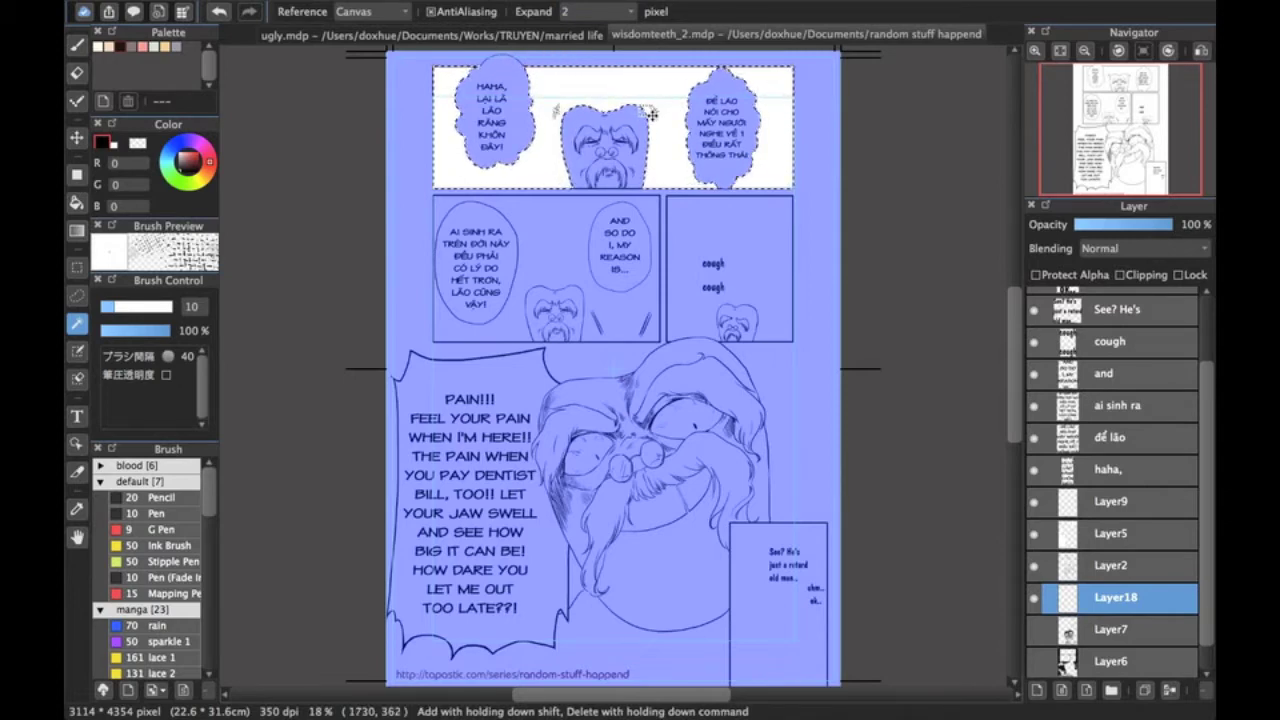
left_click(598, 11)
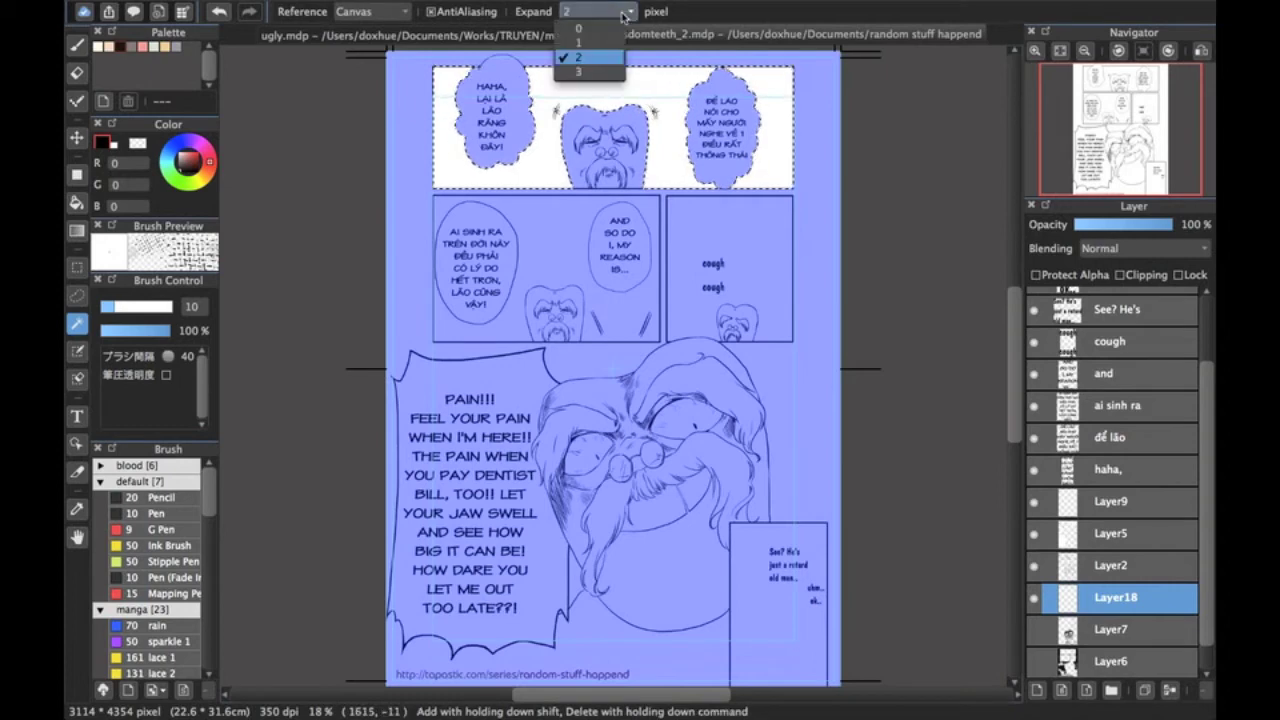
left_click(754, 22)
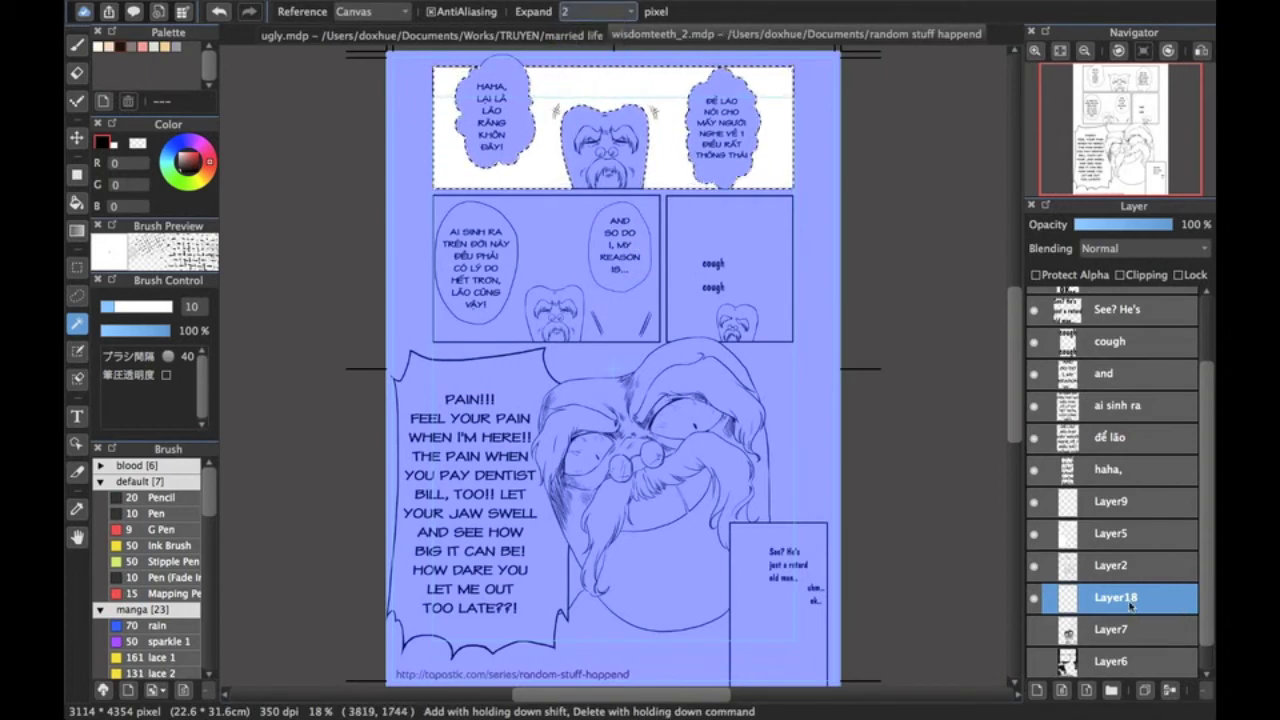
Open the material library and look through its Tile, Tone and Item collections.
left_click(133, 12)
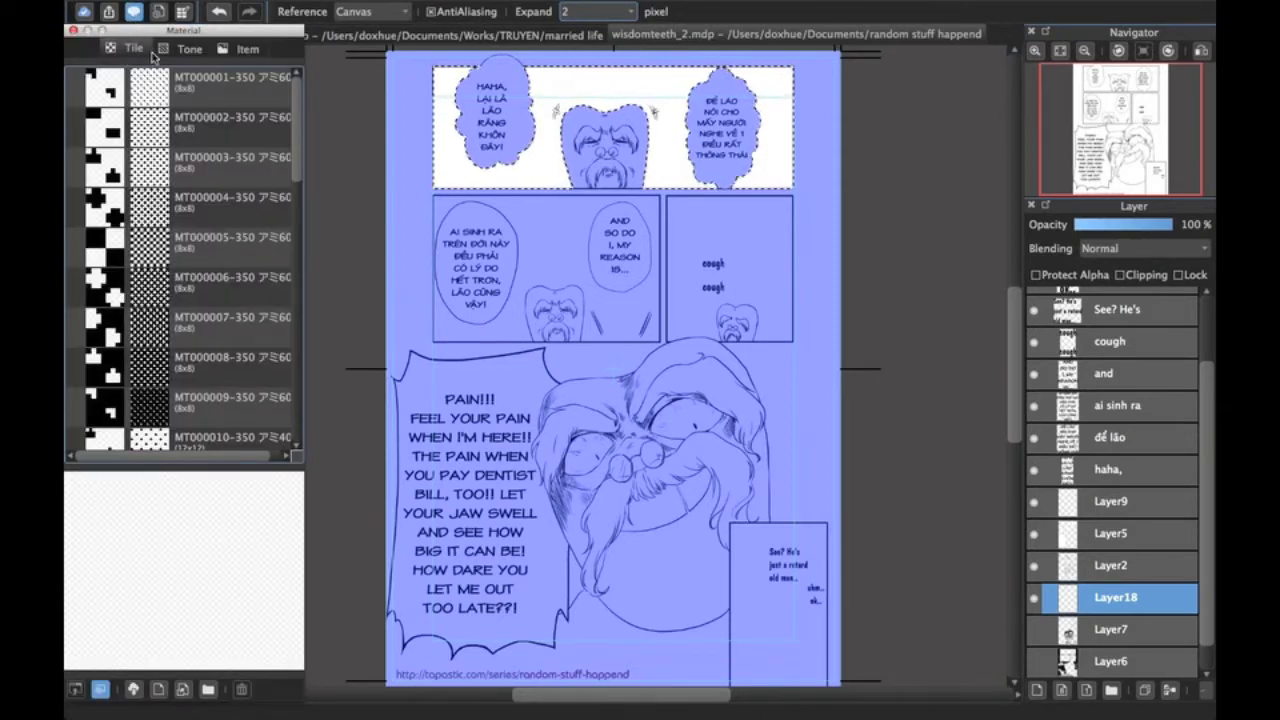
left_click(185, 49)
left_click(243, 50)
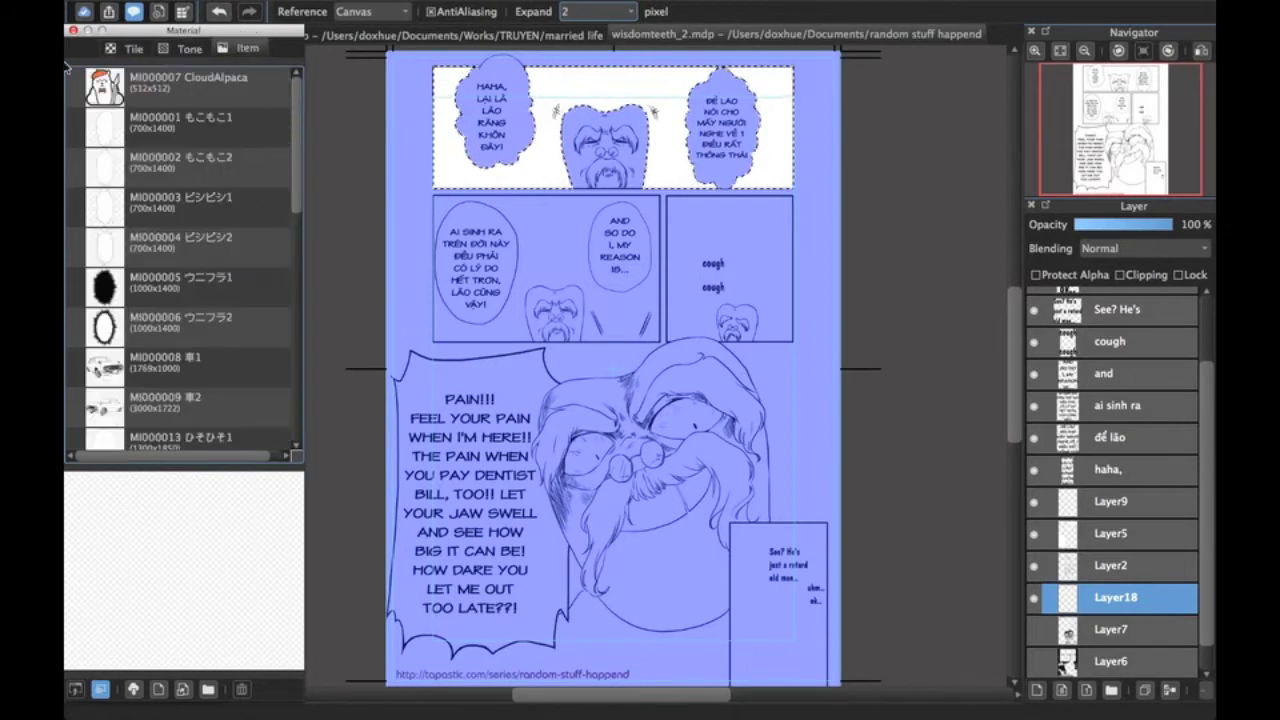
left_click(192, 49)
left_click(113, 48)
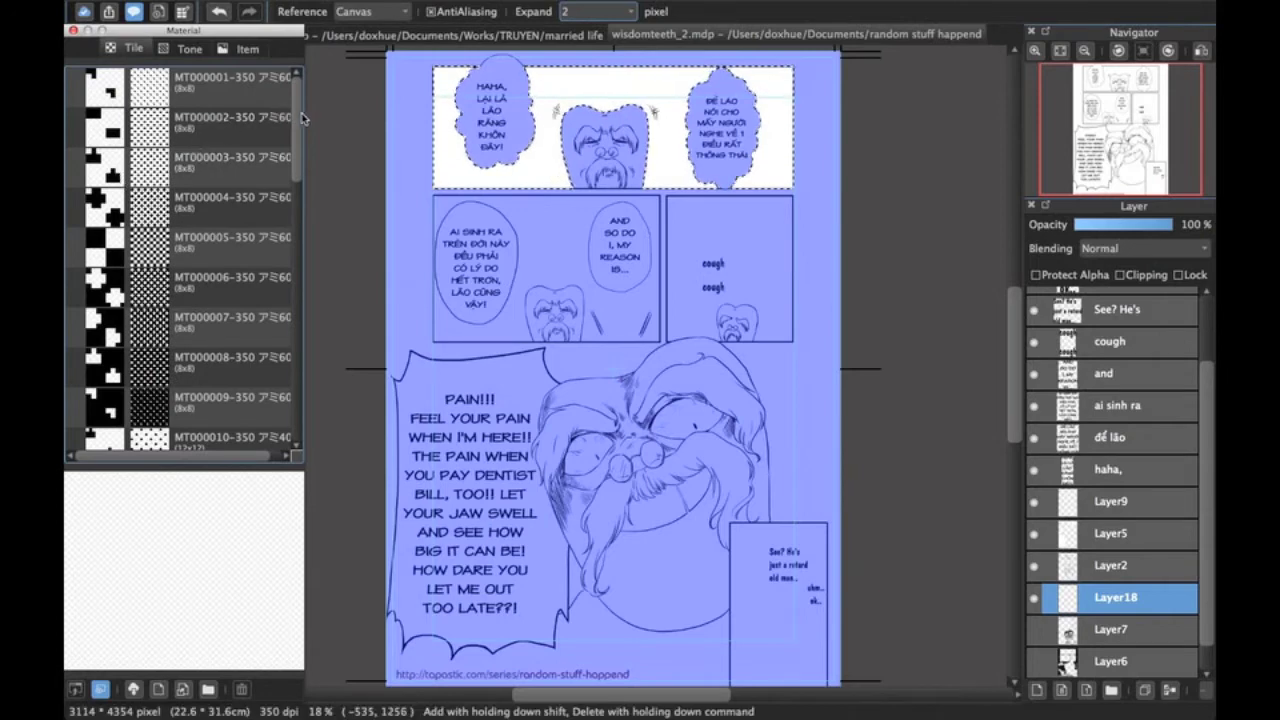
left_click_drag(297, 118, 296, 236)
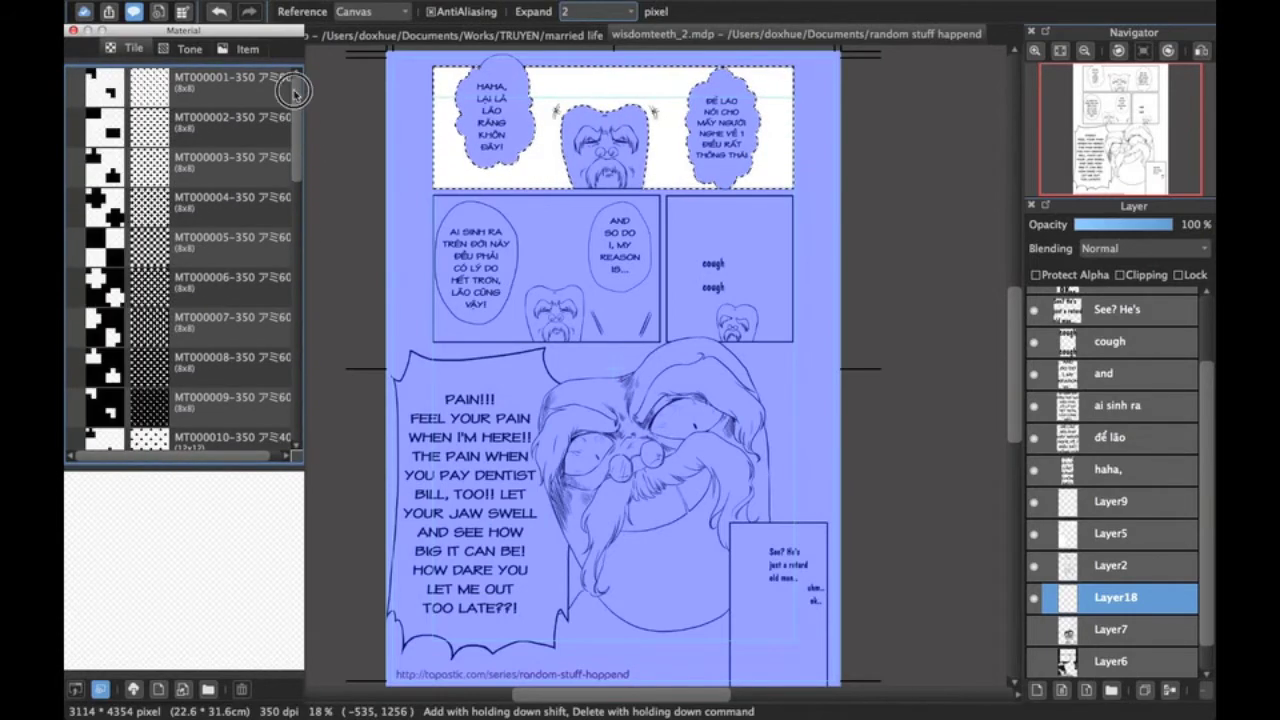
Preview tone materials from the trees and effect folders, including MS000133-350, MS000111-350 and MS000125-350.
left_click(170, 50)
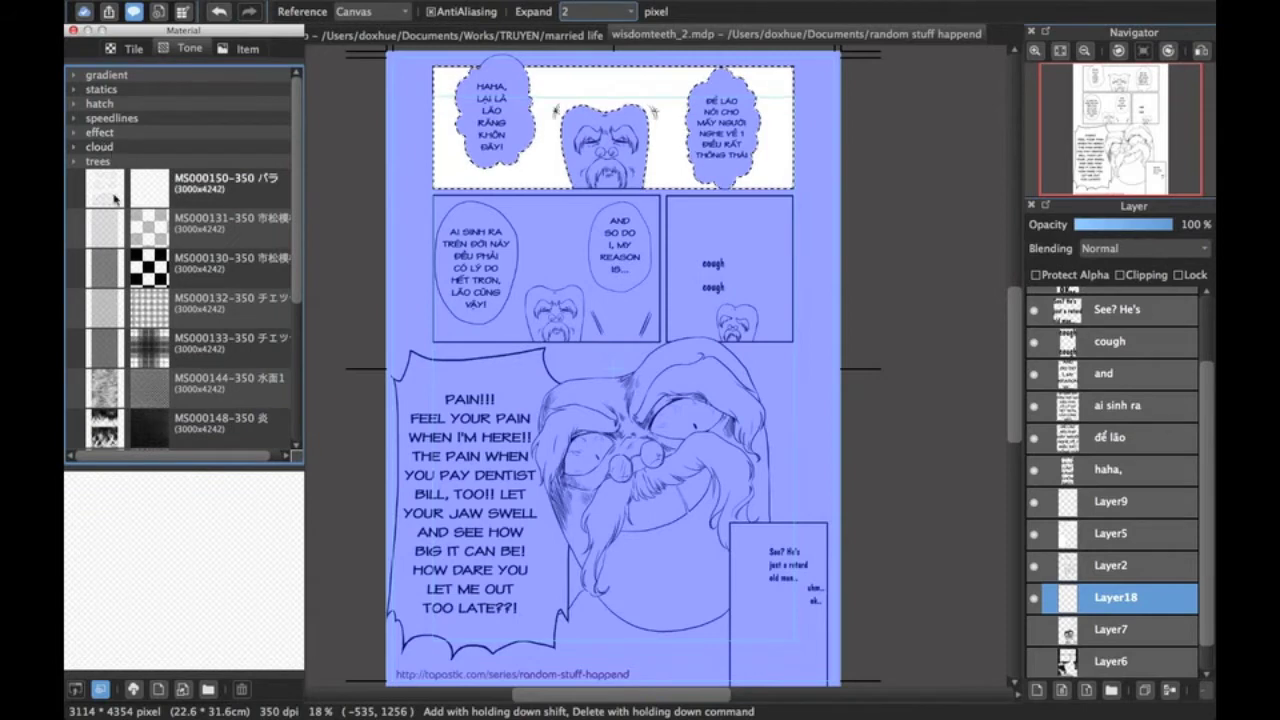
left_click(150, 228)
left_click(152, 310)
left_click(152, 345)
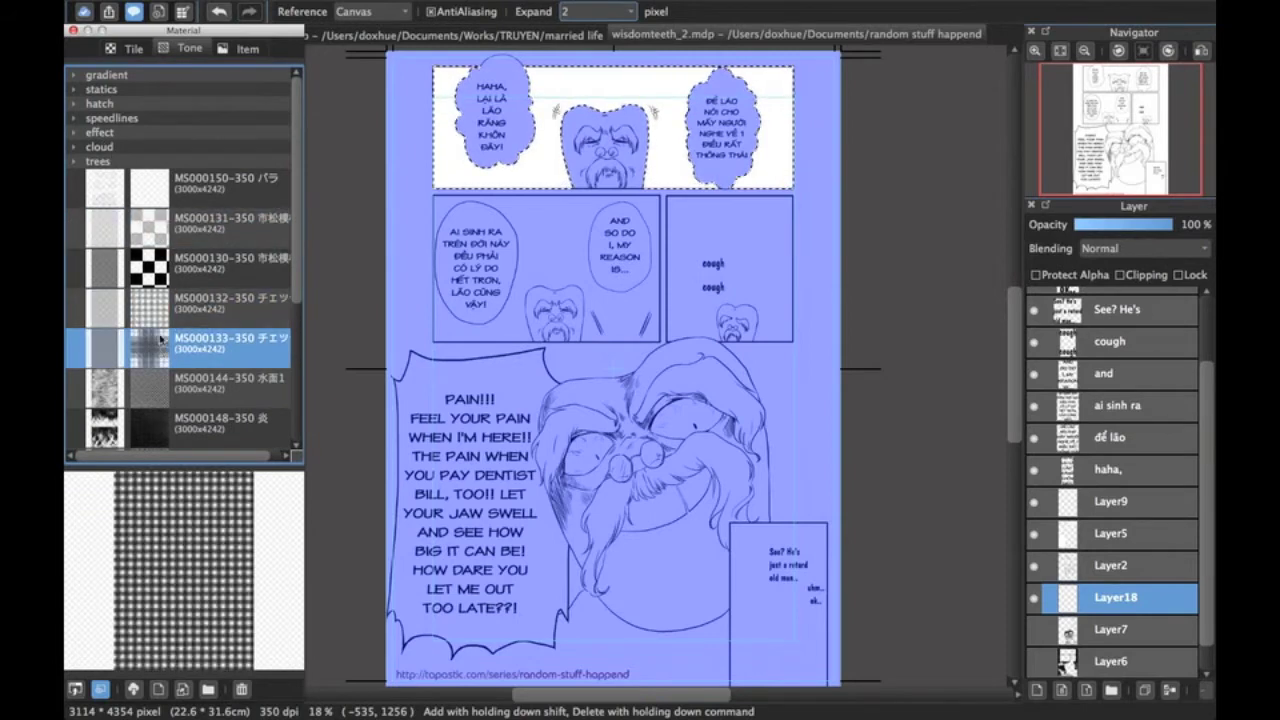
left_click(76, 132)
left_click(122, 195)
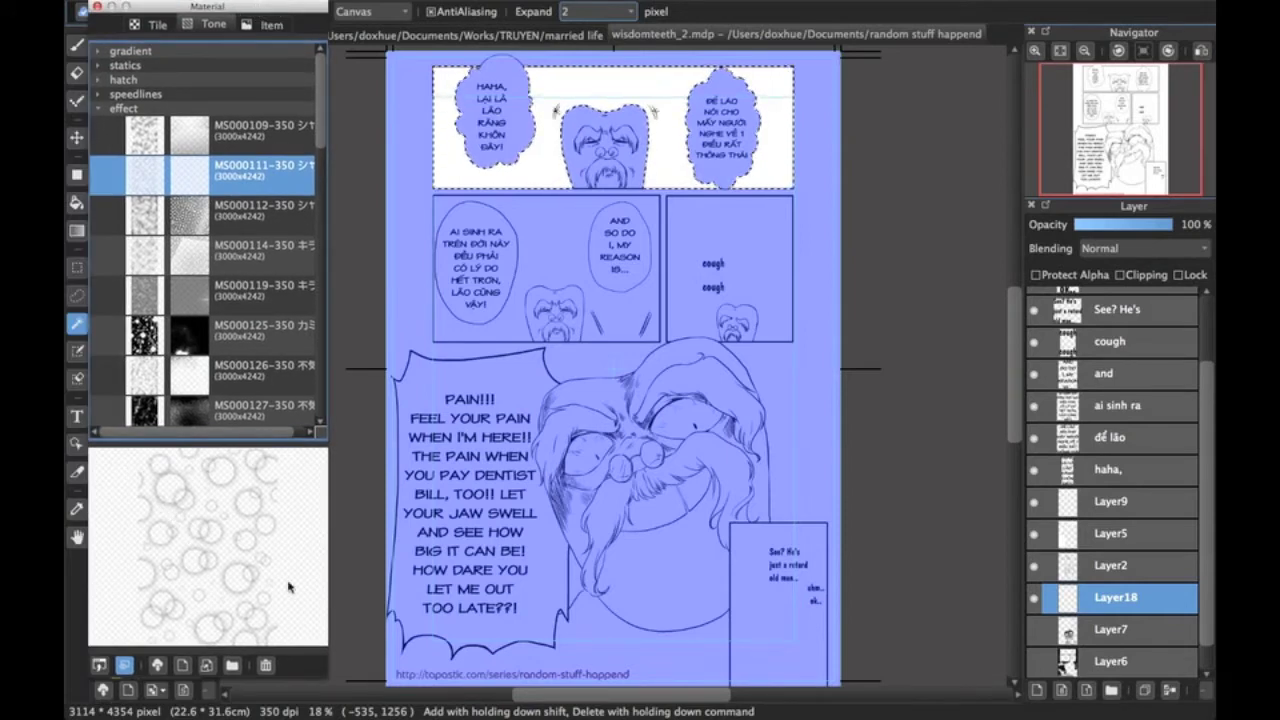
left_click(185, 335)
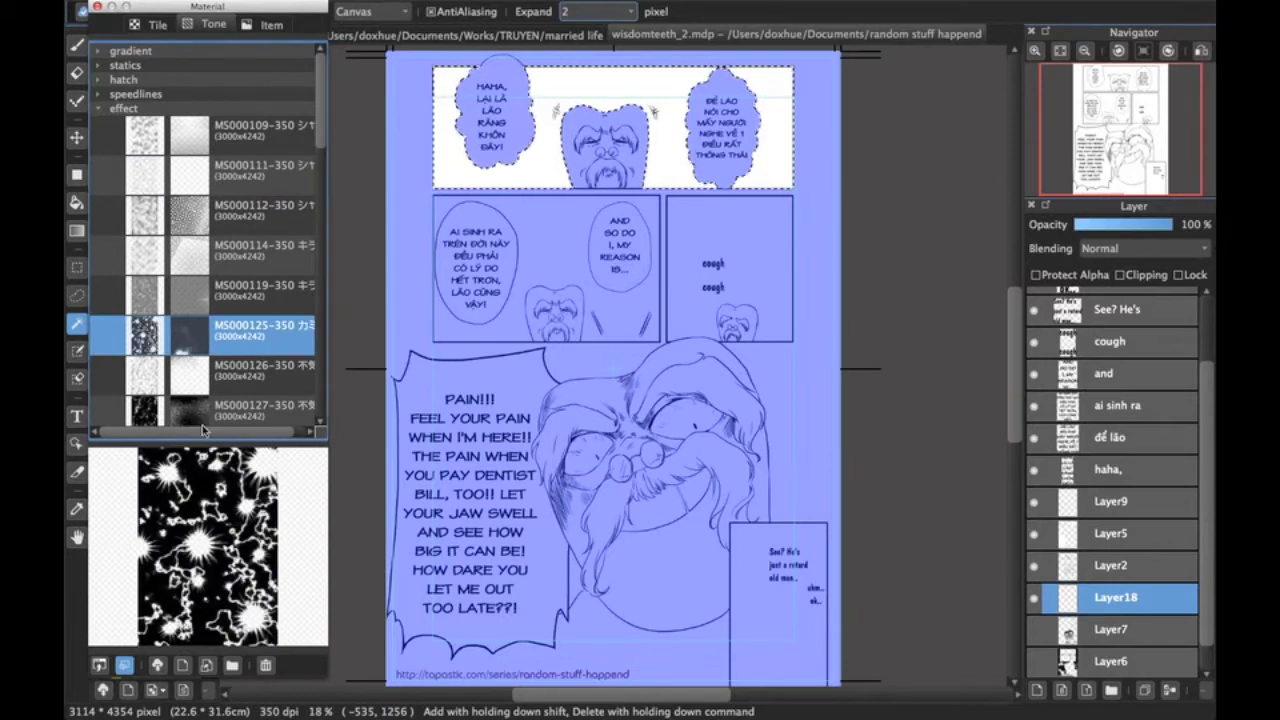
Browse the speedlines tones, previewing MS000104-350, and look through the remaining effect and trees tones.
scroll(235, 374, "down", 5)
scroll(235, 374, "up", 5)
left_click(150, 94)
left_click(98, 94)
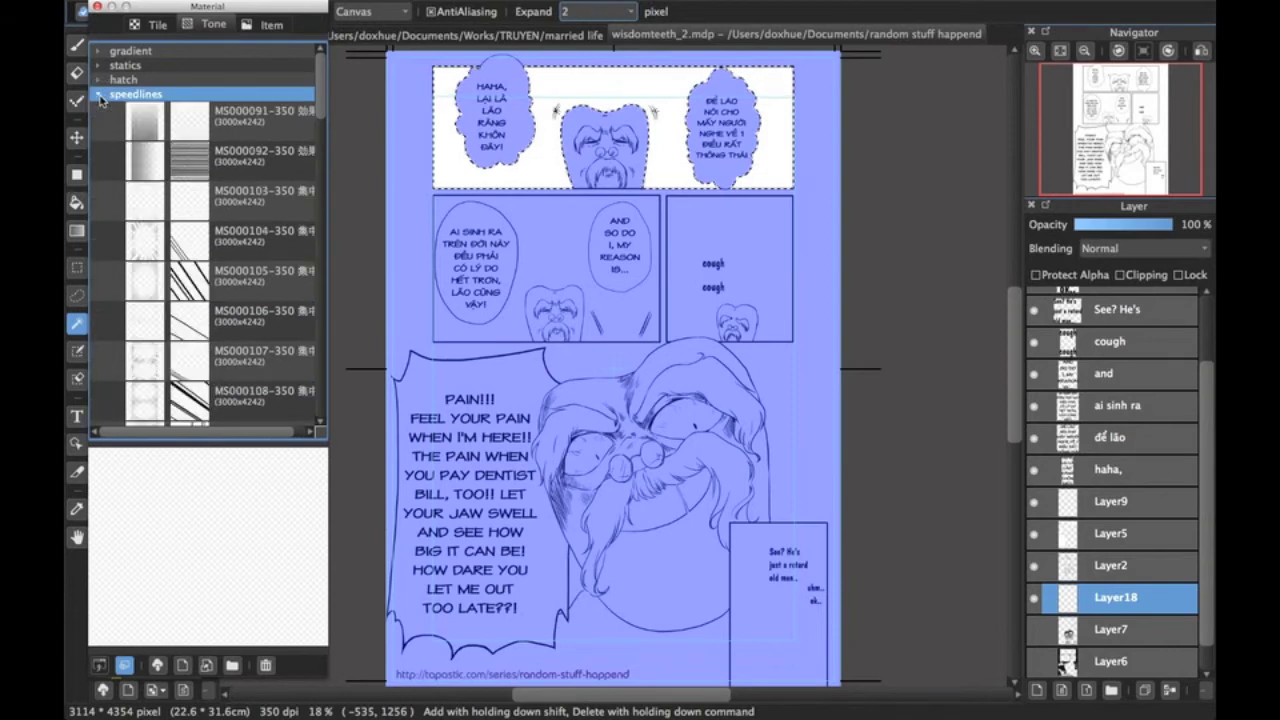
left_click(210, 248)
scroll(205, 300, "down", 10)
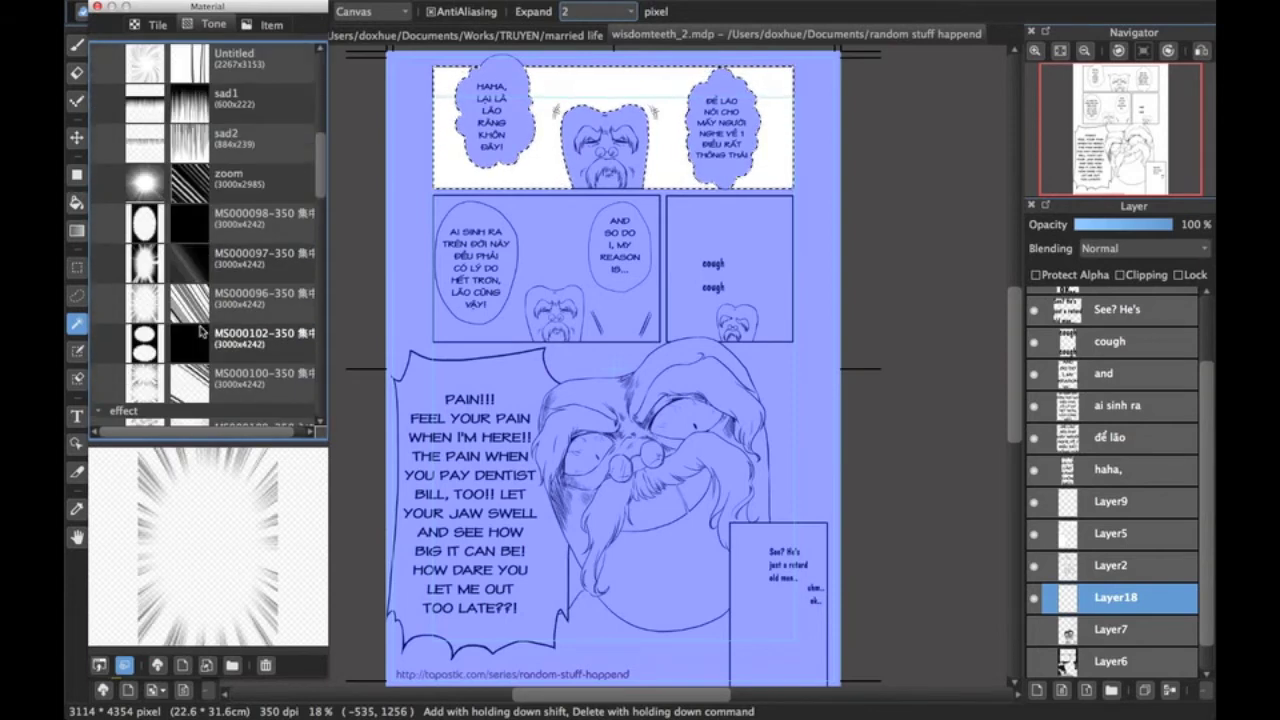
scroll(202, 330, "up", 10)
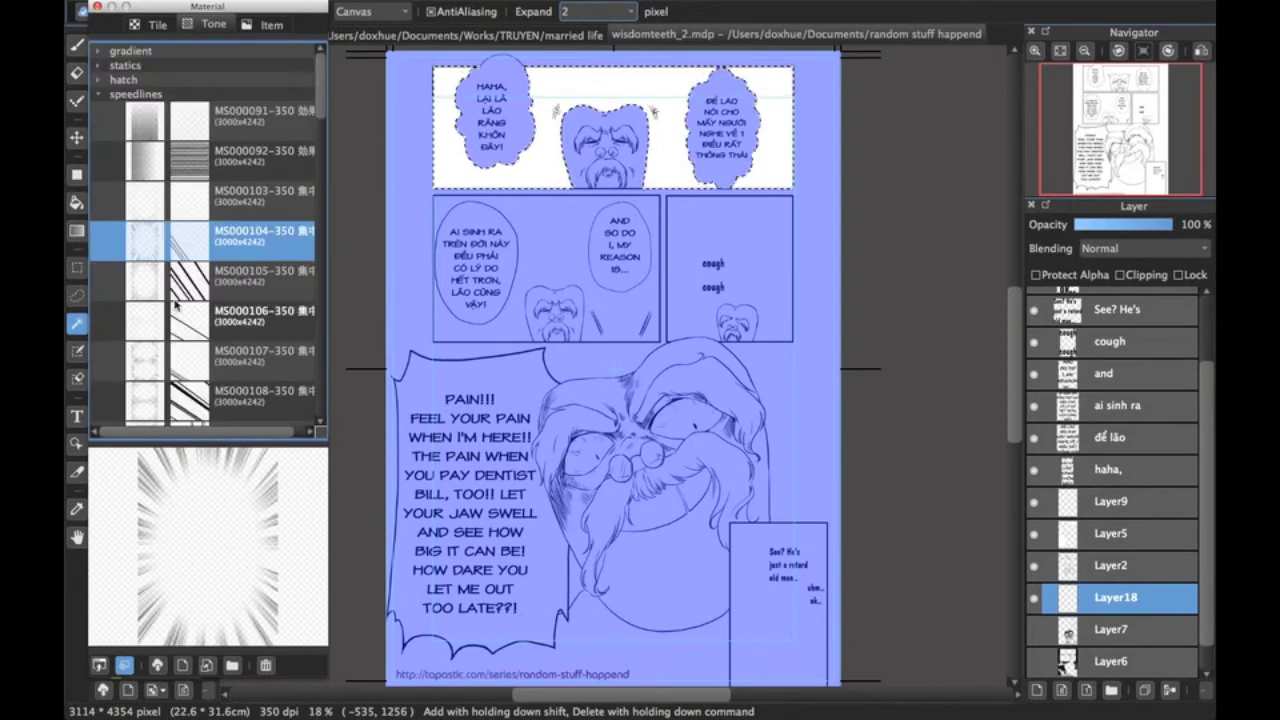
left_click(98, 95)
left_click(118, 107)
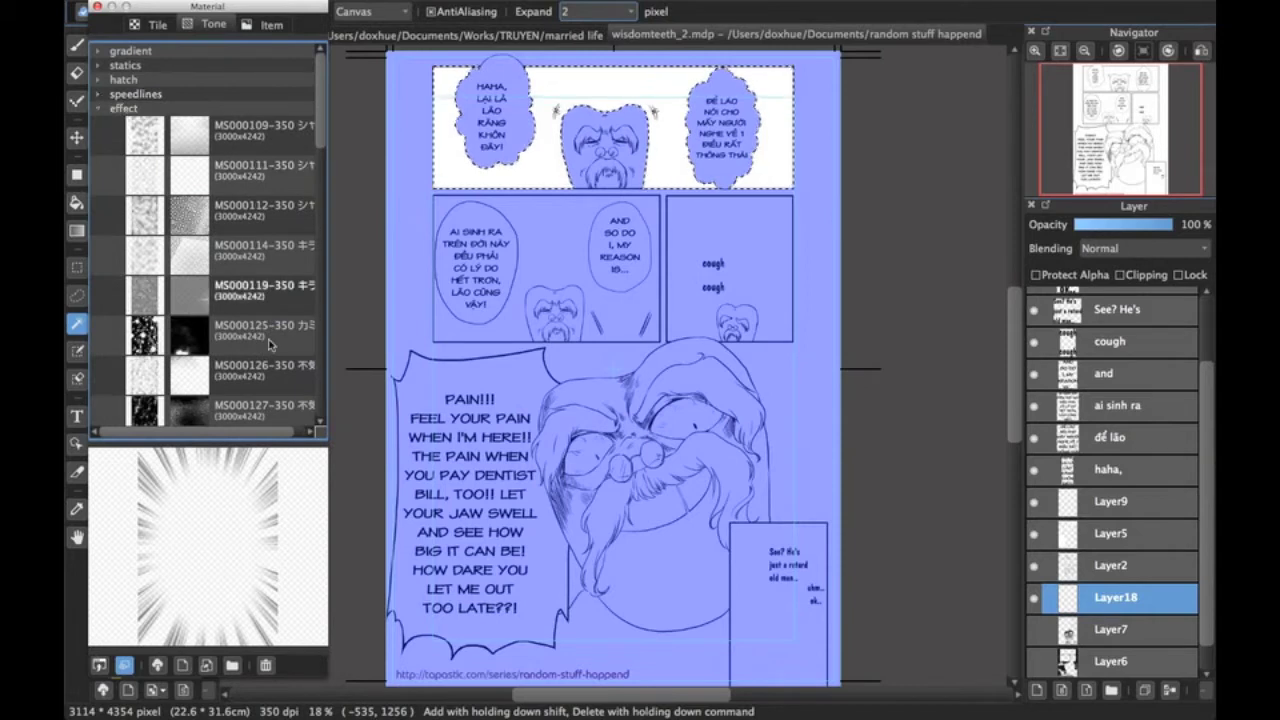
scroll(247, 238, "down", 10)
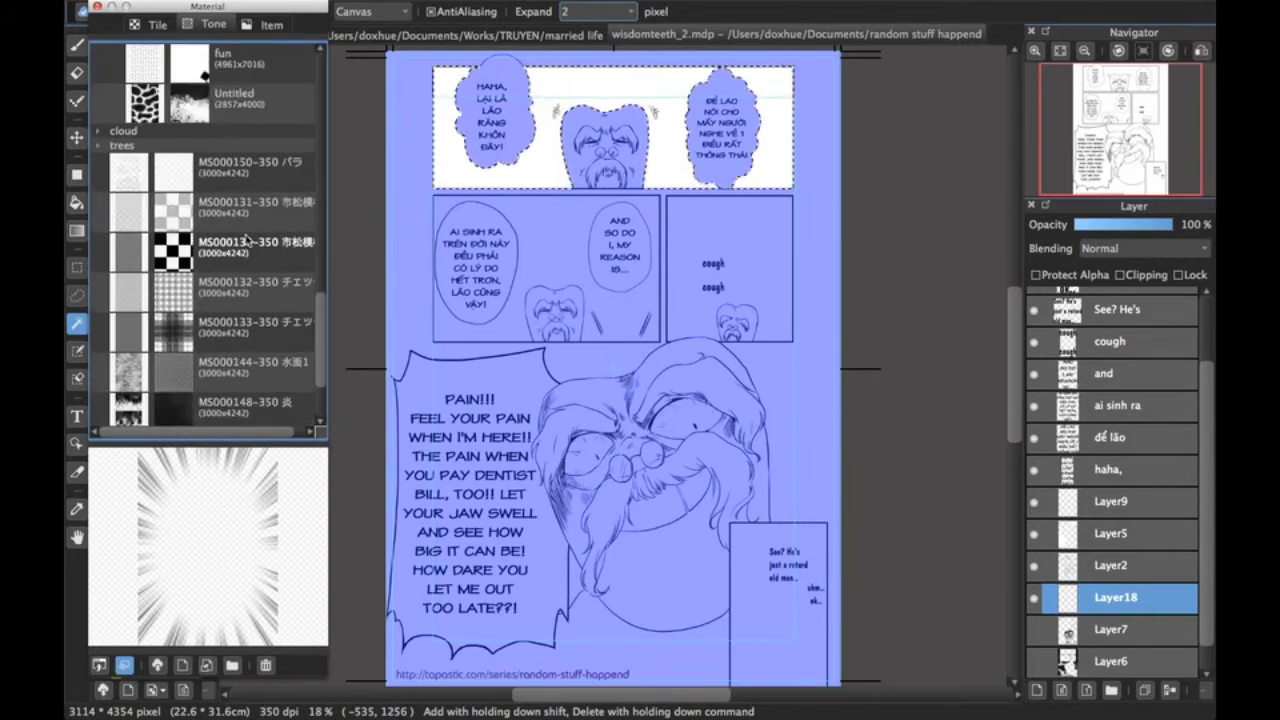
scroll(247, 238, "up", 10)
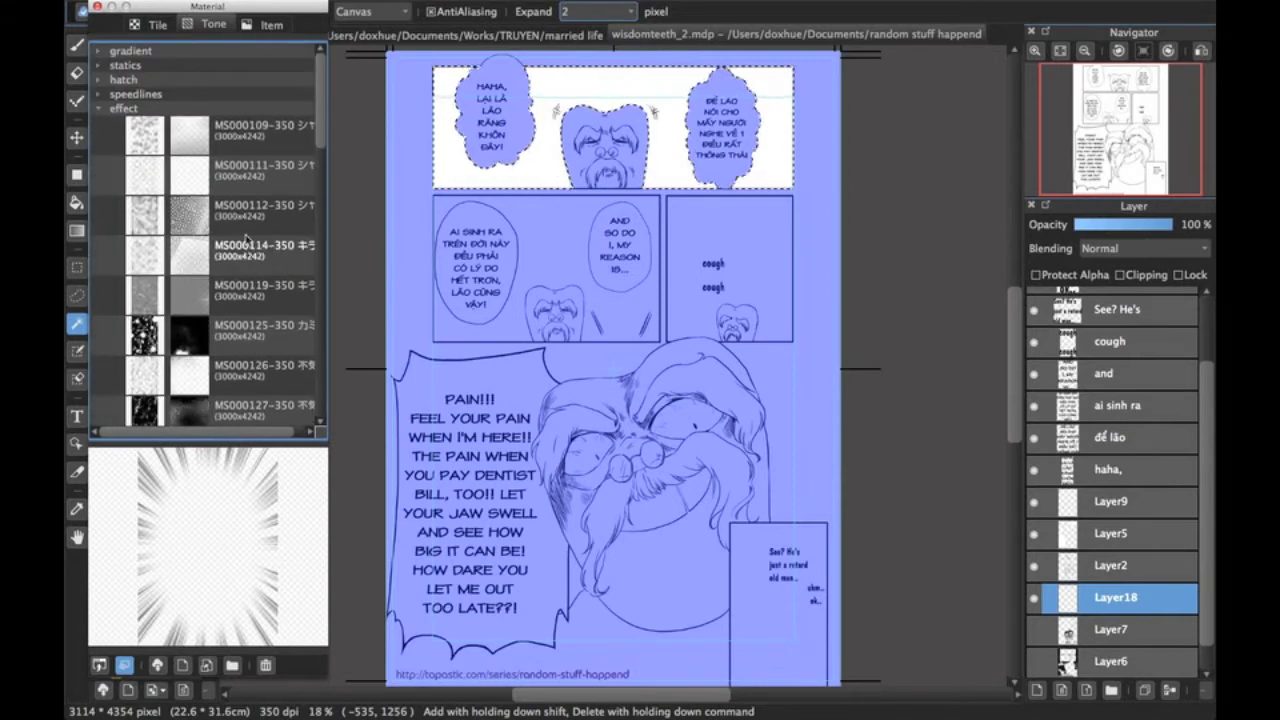
Fill the selected panel background with tile material MT000004-350, rotated 48 degrees and zoomed to 125%.
left_click(153, 26)
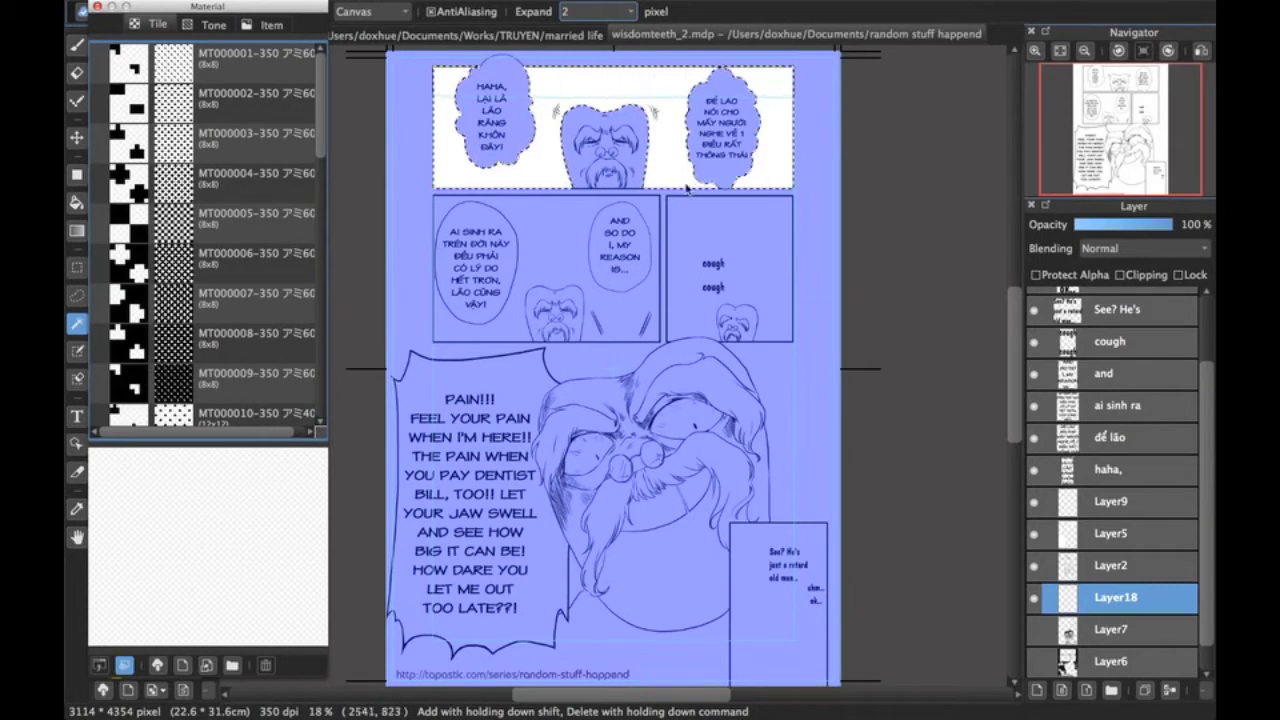
left_click_drag(160, 182, 672, 114)
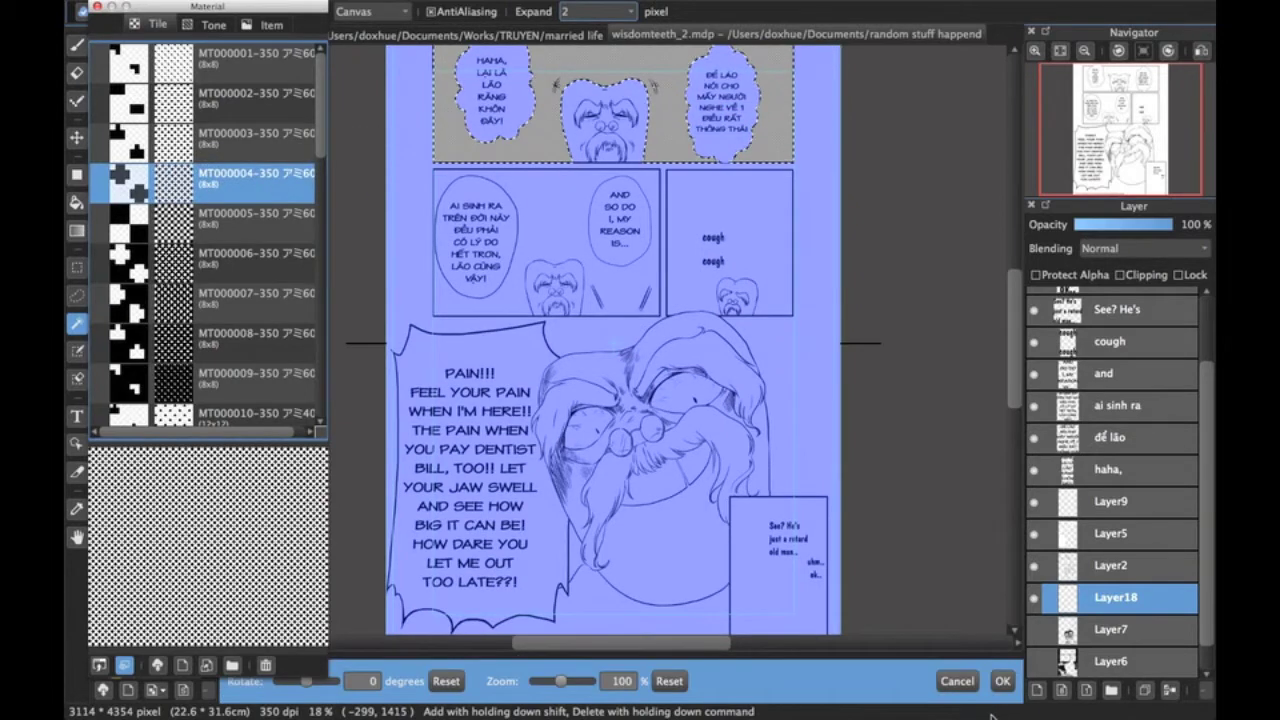
mouse_move(568, 685)
left_mouse_down()
mouse_move(580, 683)
mouse_move(567, 687)
left_mouse_up()
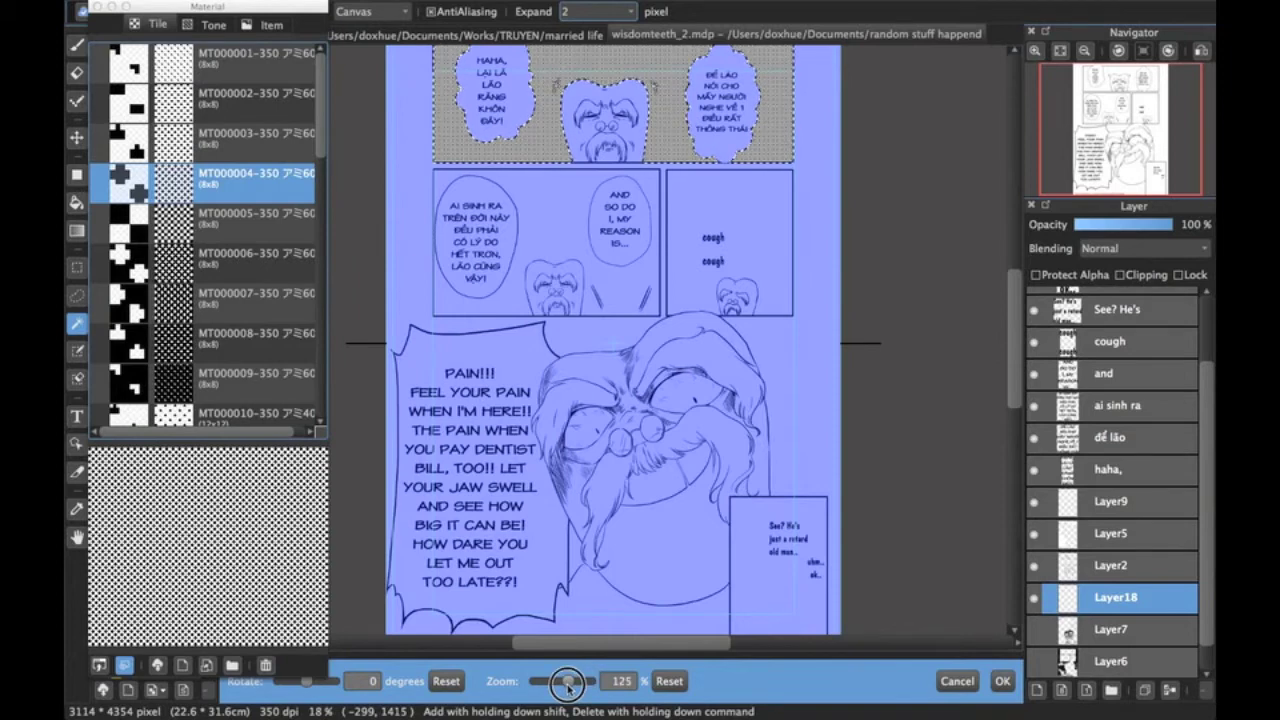
mouse_move(306, 683)
left_mouse_down()
mouse_move(292, 684)
mouse_move(313, 685)
left_mouse_up()
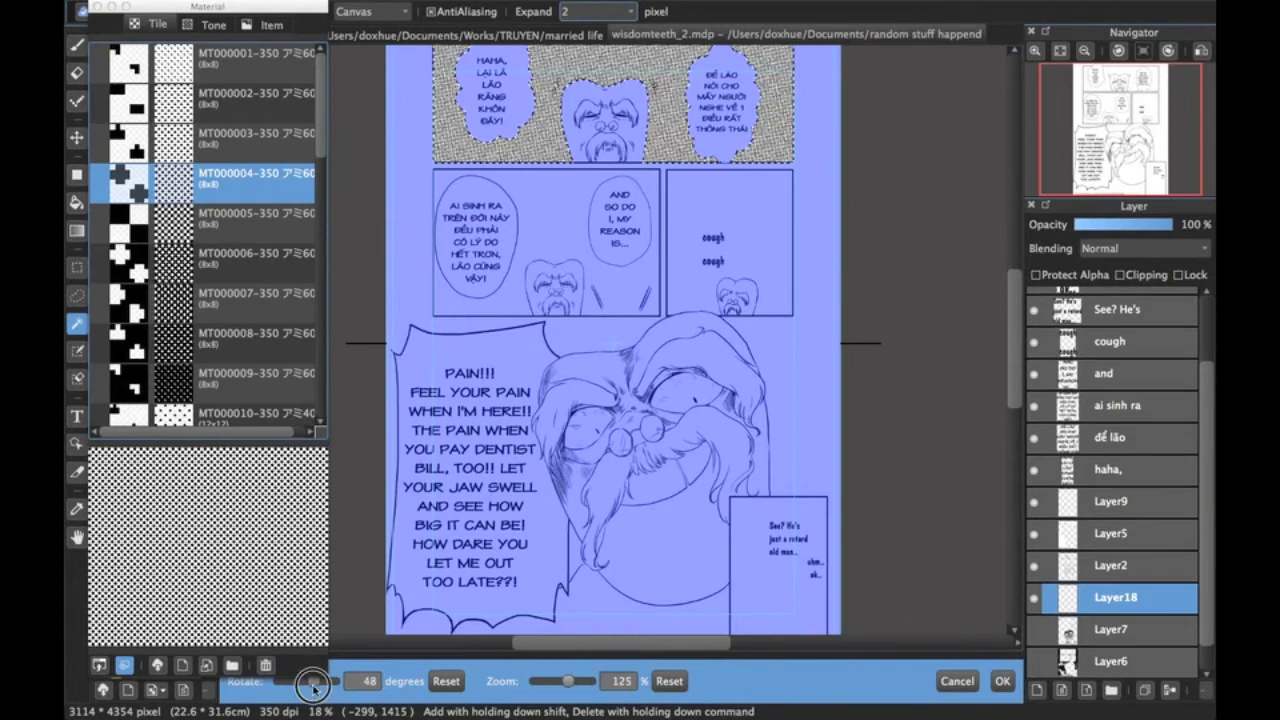
left_click(1001, 683)
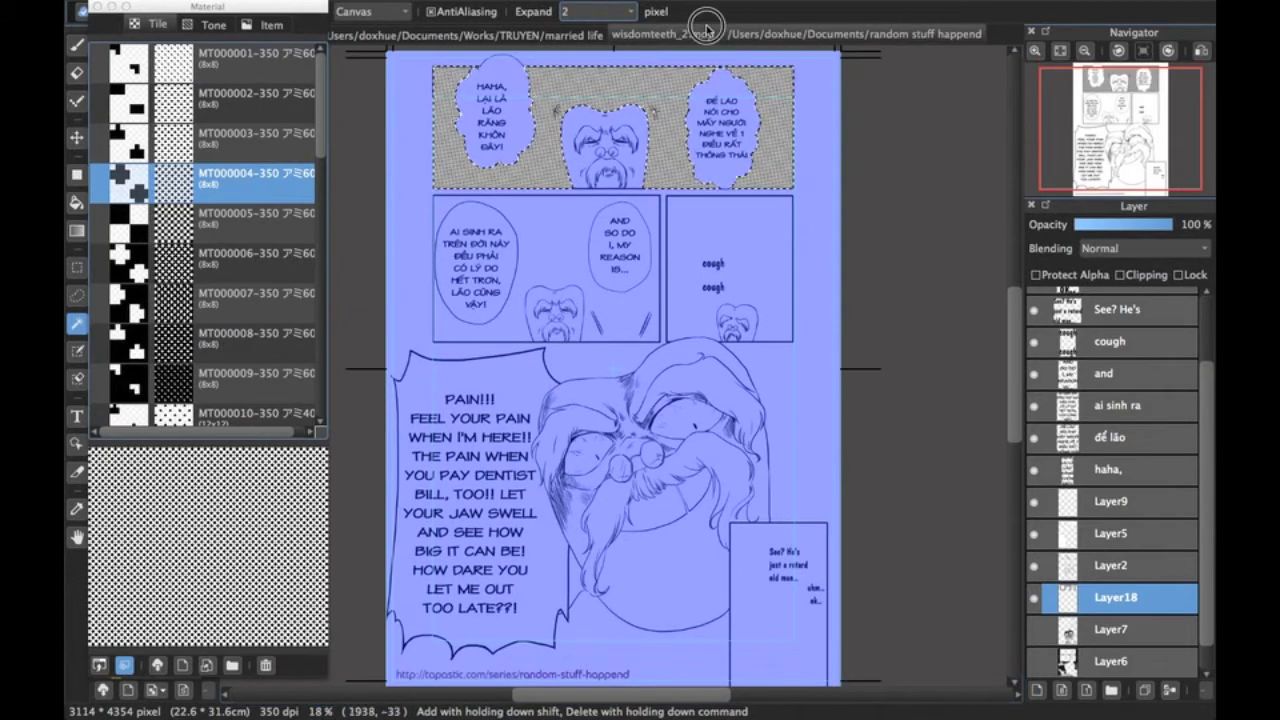
Deselect to check the tile fill in the top panel, and undo back to the selected, unfilled background.
key("super+d")
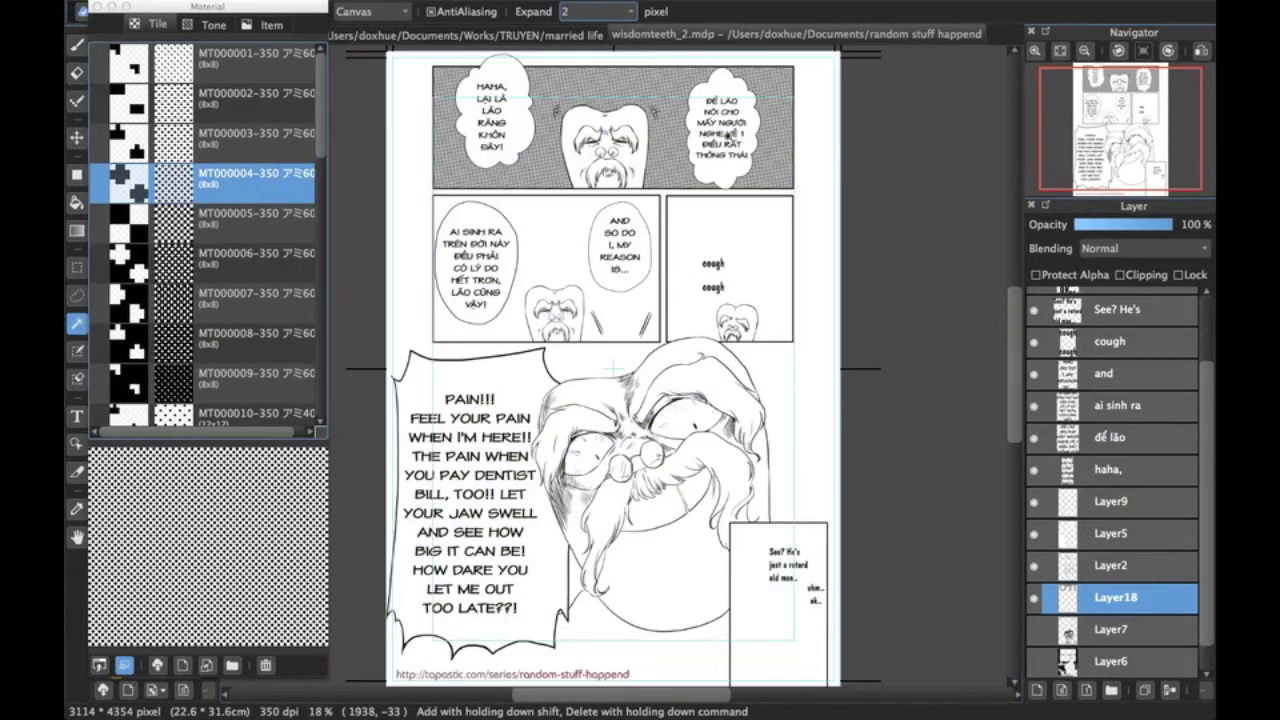
scroll(587, 170, "up", 1)
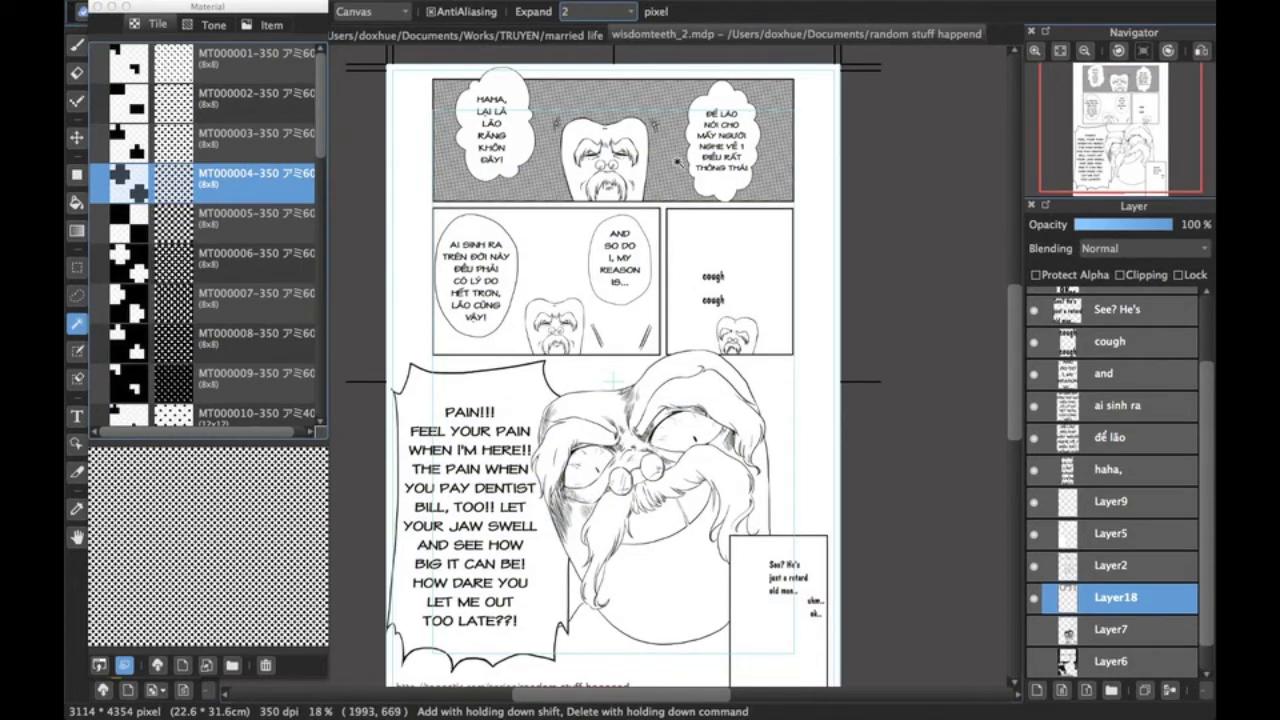
key("super+a")
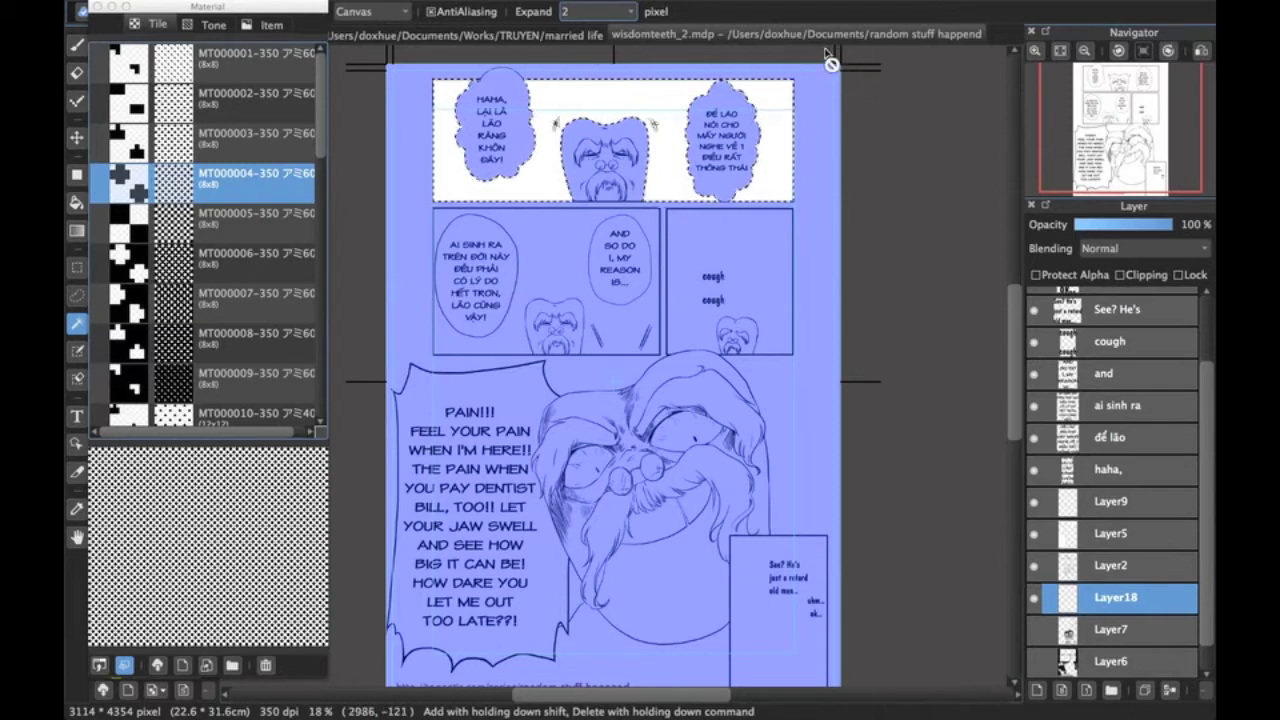
Open the cloud materials, look through the Item collection and preview background tones MS000001-350, MS000003-350, MS000005-350 and MS000004-350.
left_click(157, 665)
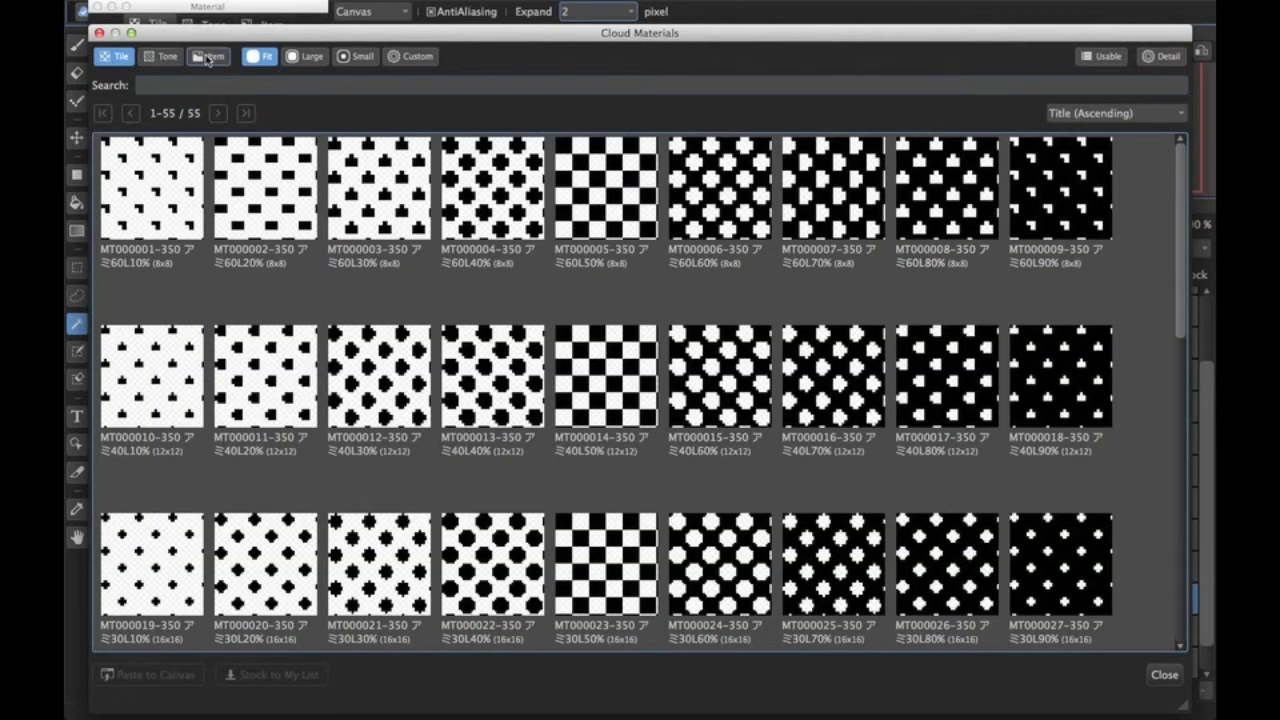
left_click(208, 58)
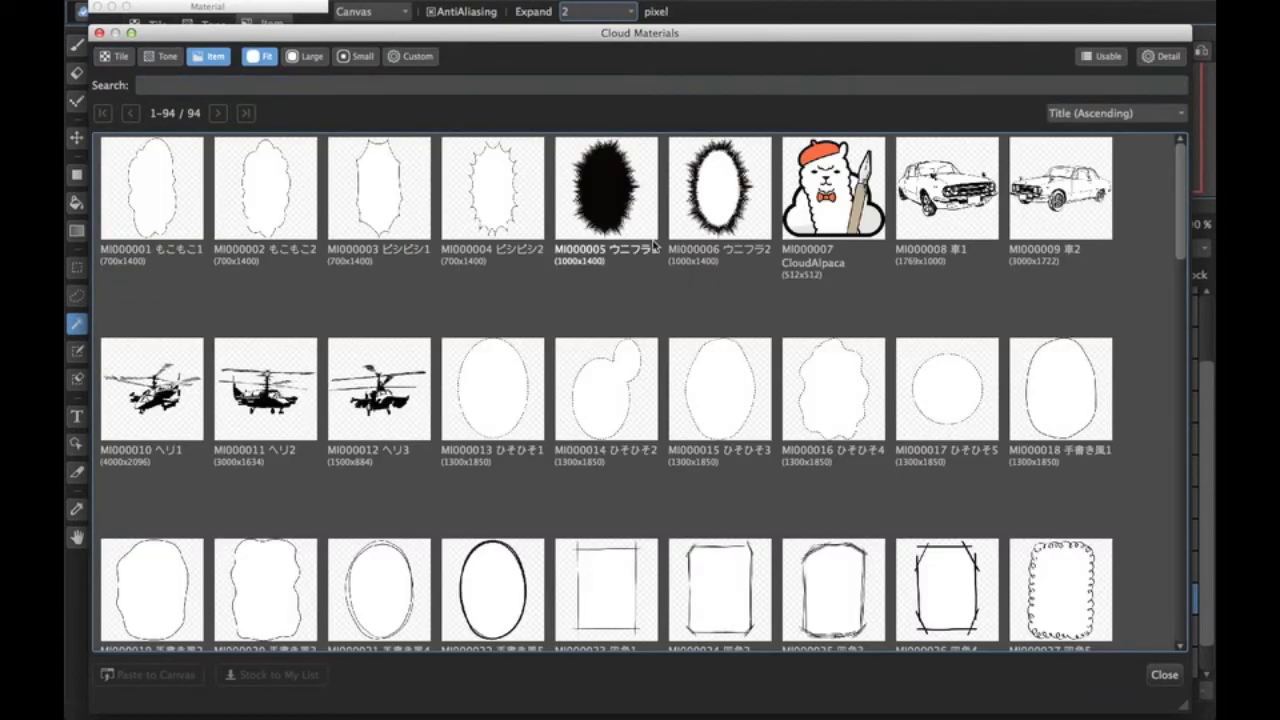
scroll(192, 90, "down", 10)
left_click(163, 56)
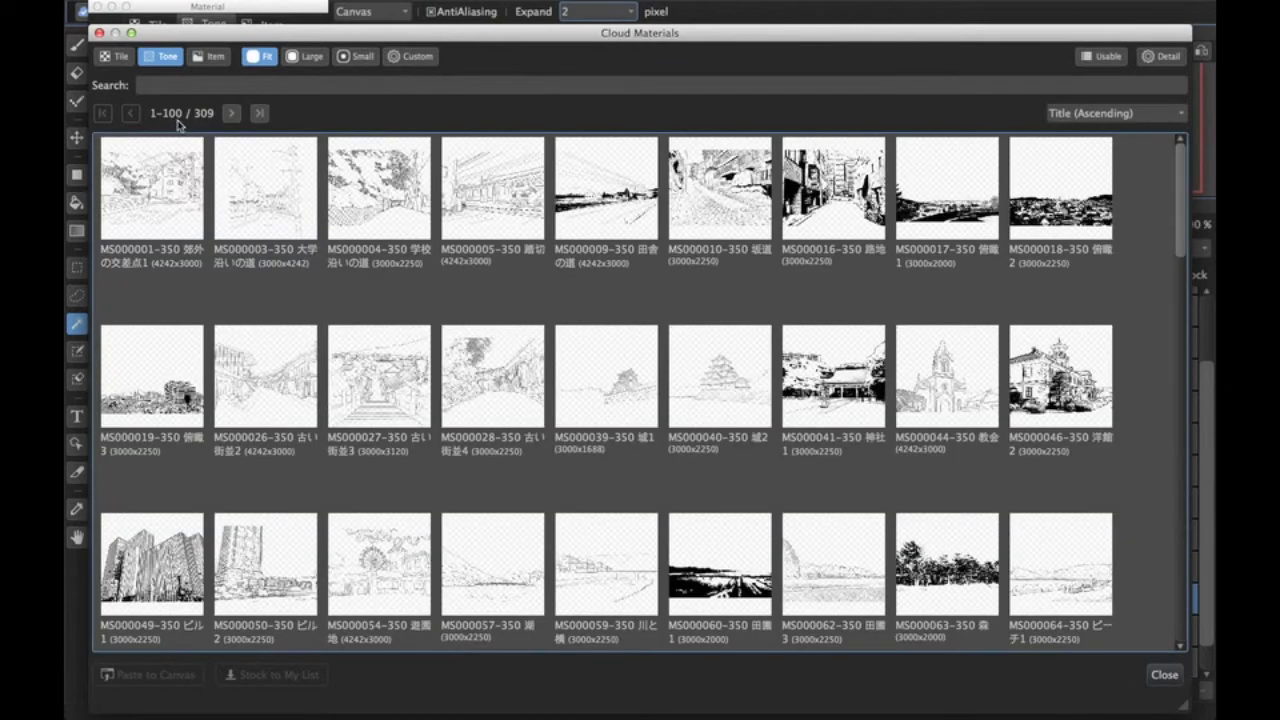
left_click(163, 200)
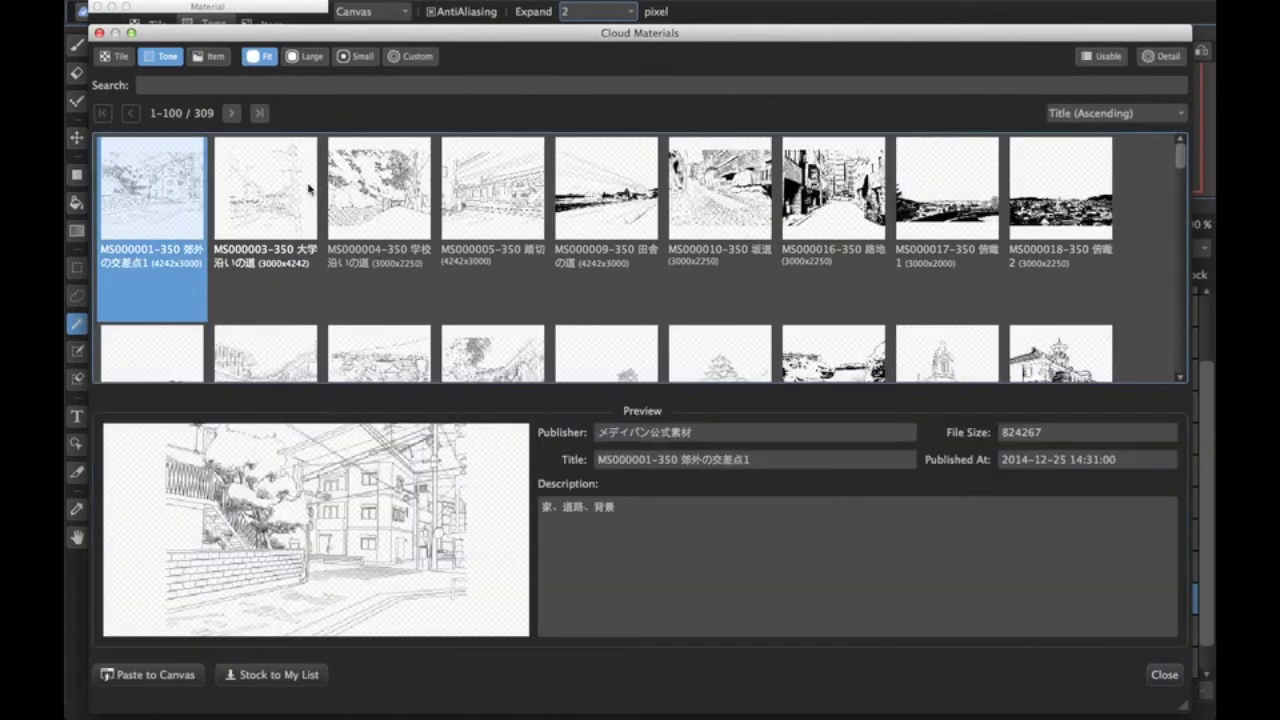
left_click(265, 205)
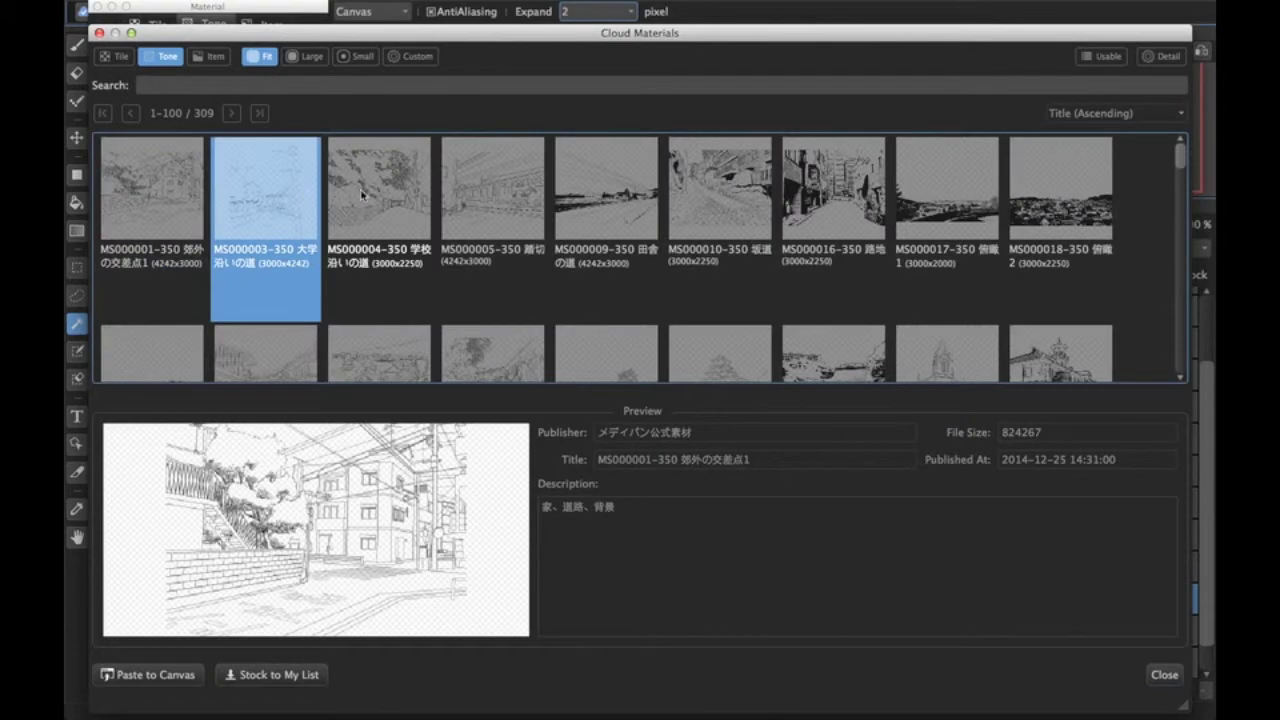
left_click(466, 209)
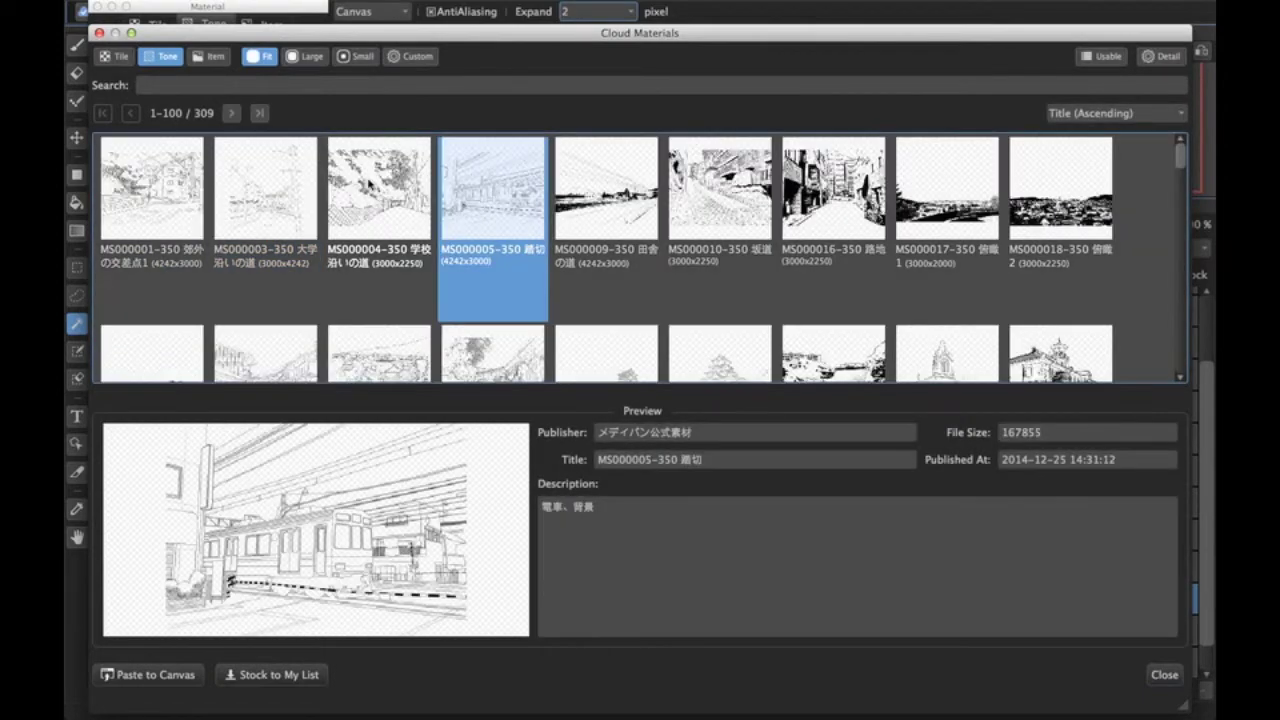
left_click(362, 209)
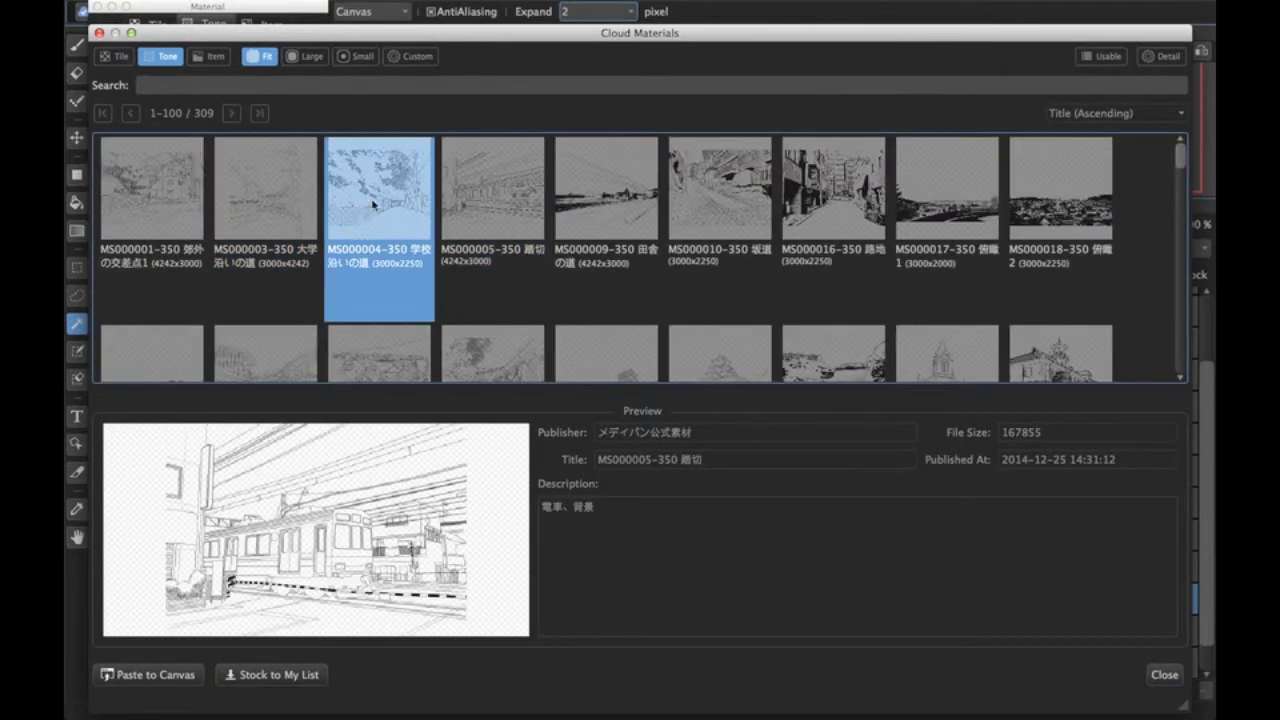
Look through the cloud Tone collection, covering scenery, speedline, sparkle, pattern and sky tones, and preview MS000104-350.
scroll(980, 222, "down", 10)
scroll(980, 222, "up", 10)
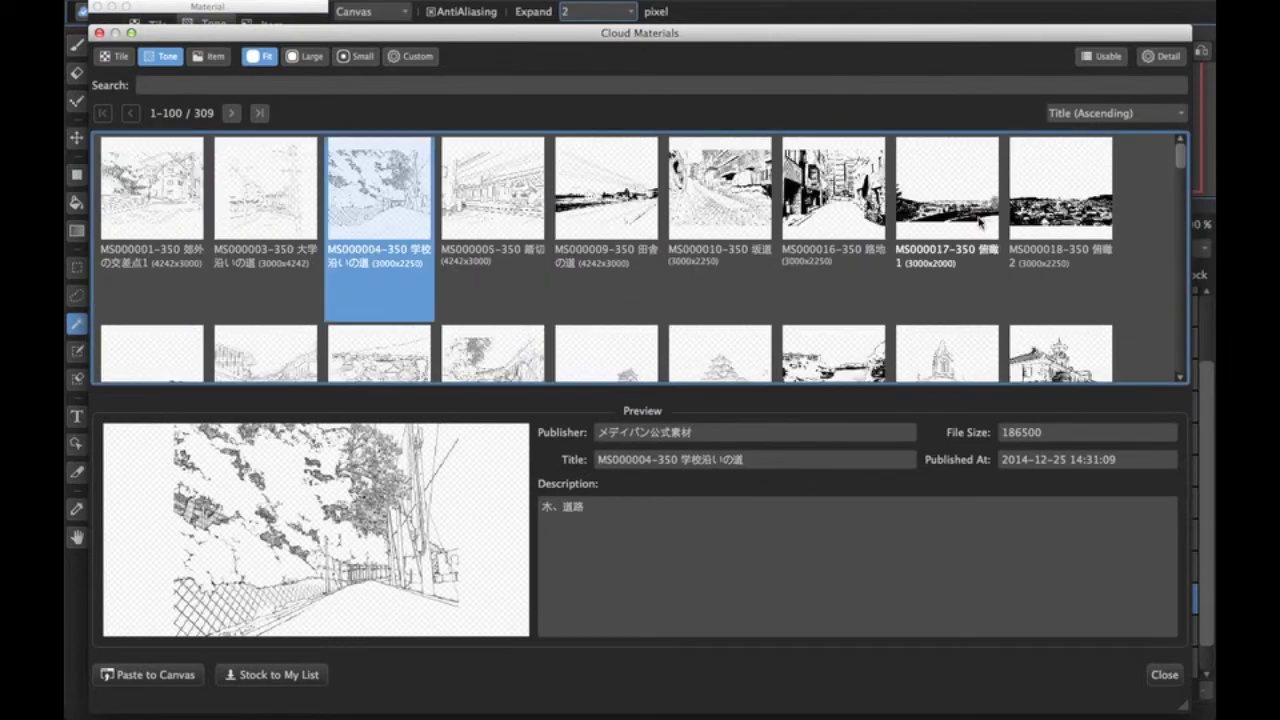
scroll(497, 228, "down", 7)
scroll(497, 228, "up", 7)
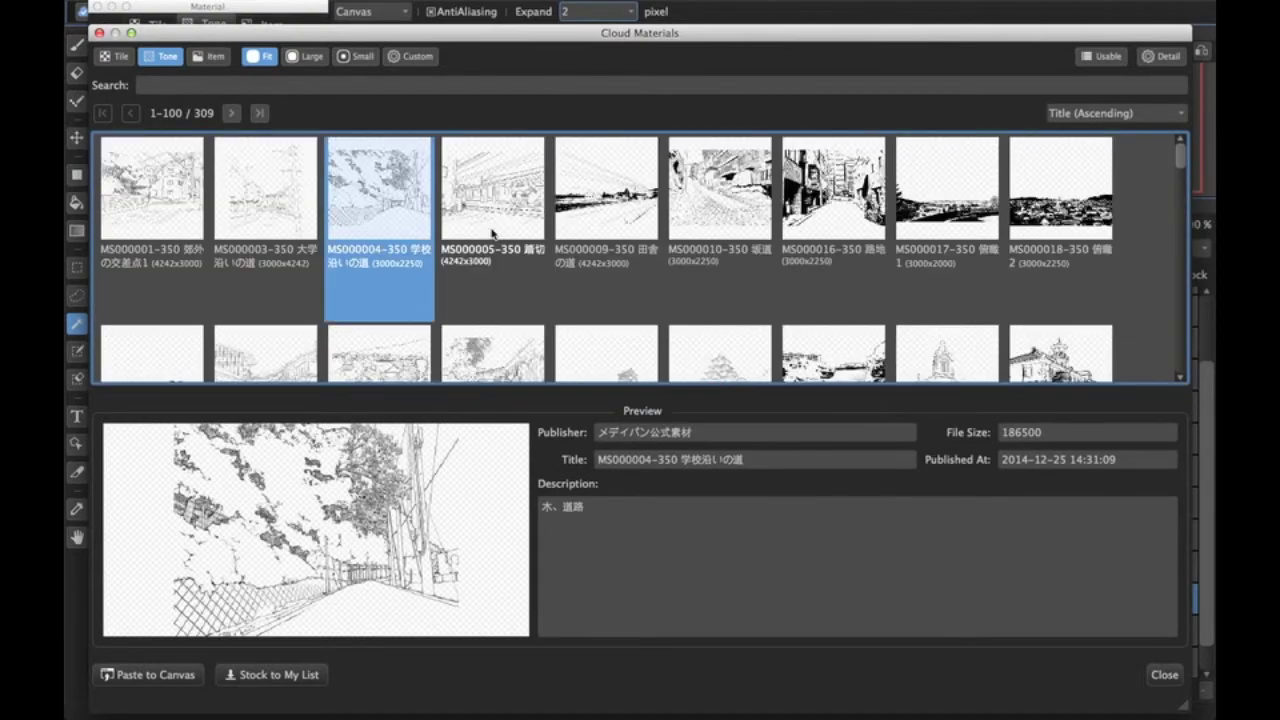
scroll(362, 248, "down", 10)
scroll(362, 248, "up", 10)
scroll(727, 213, "down", 7)
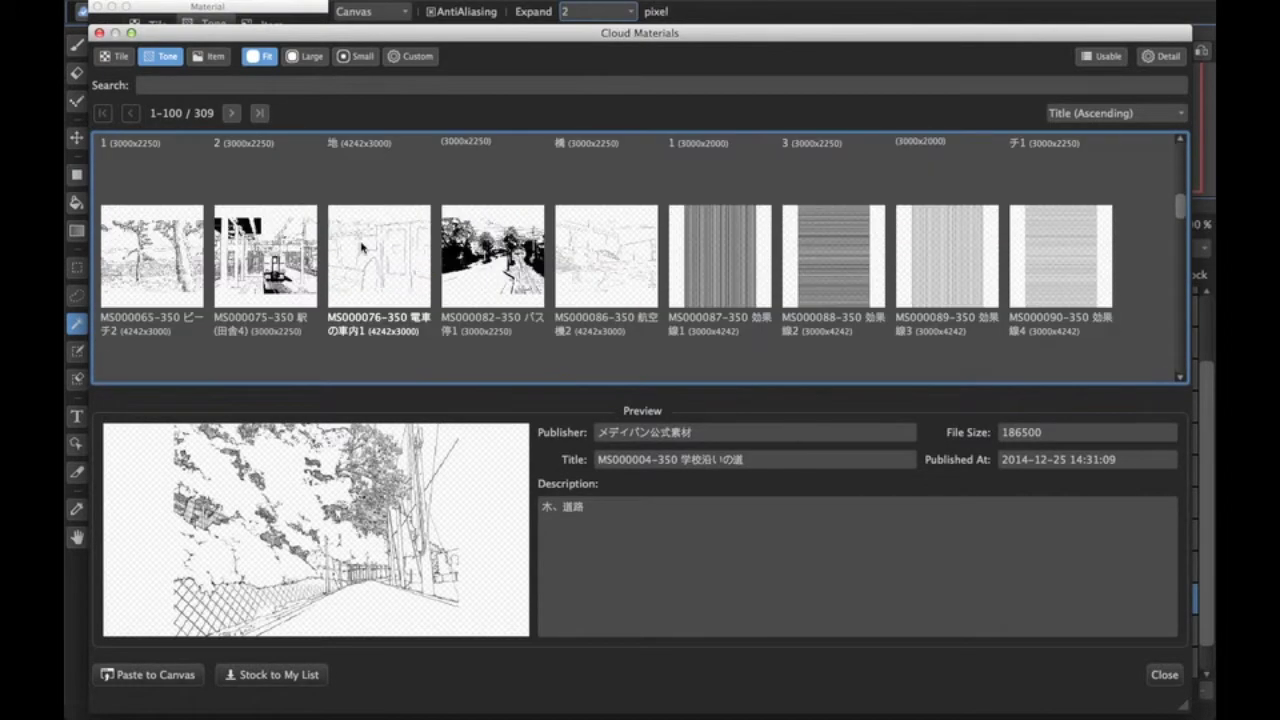
scroll(727, 213, "down", 3)
scroll(729, 215, "up", 3)
scroll(729, 215, "down", 4)
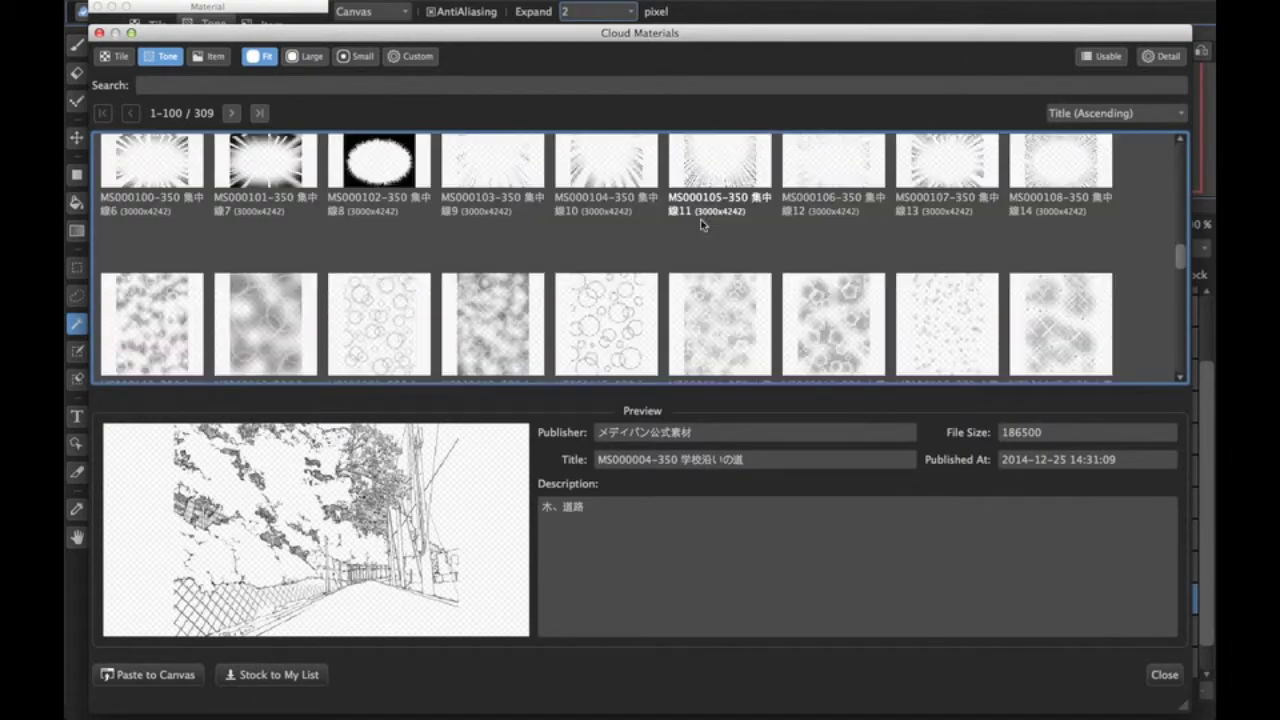
left_click(591, 281)
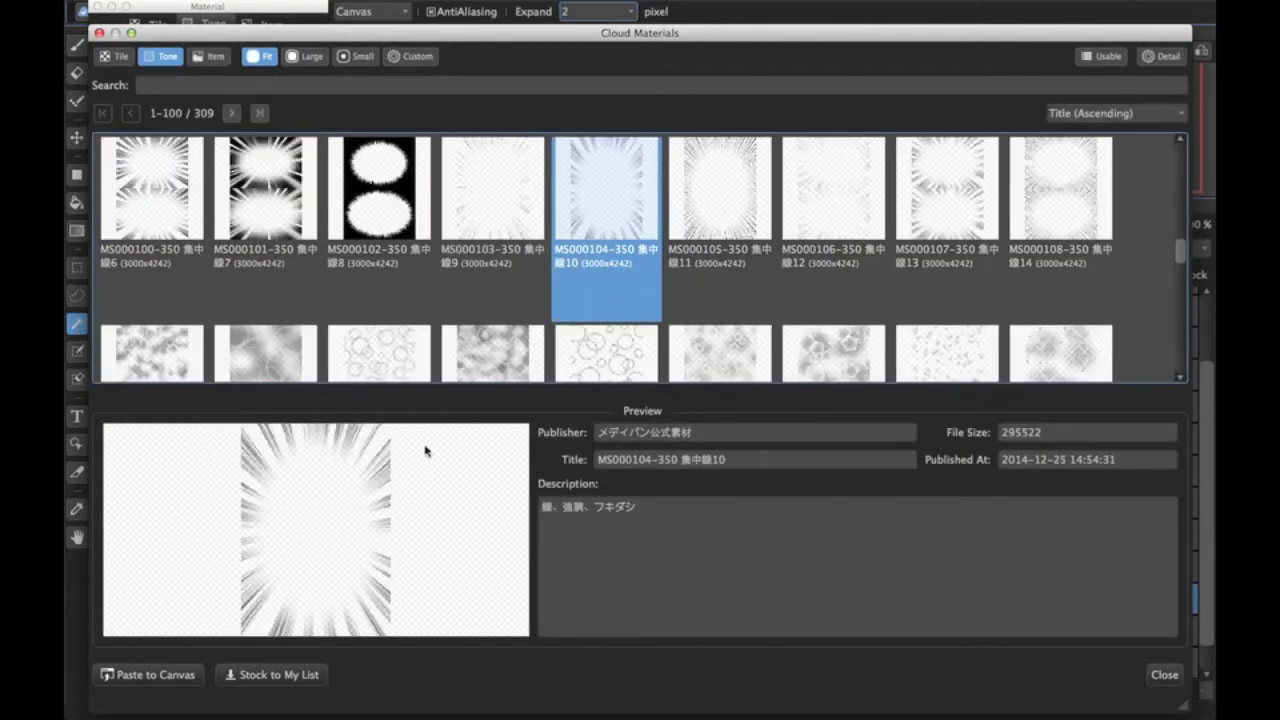
scroll(765, 248, "down", 5)
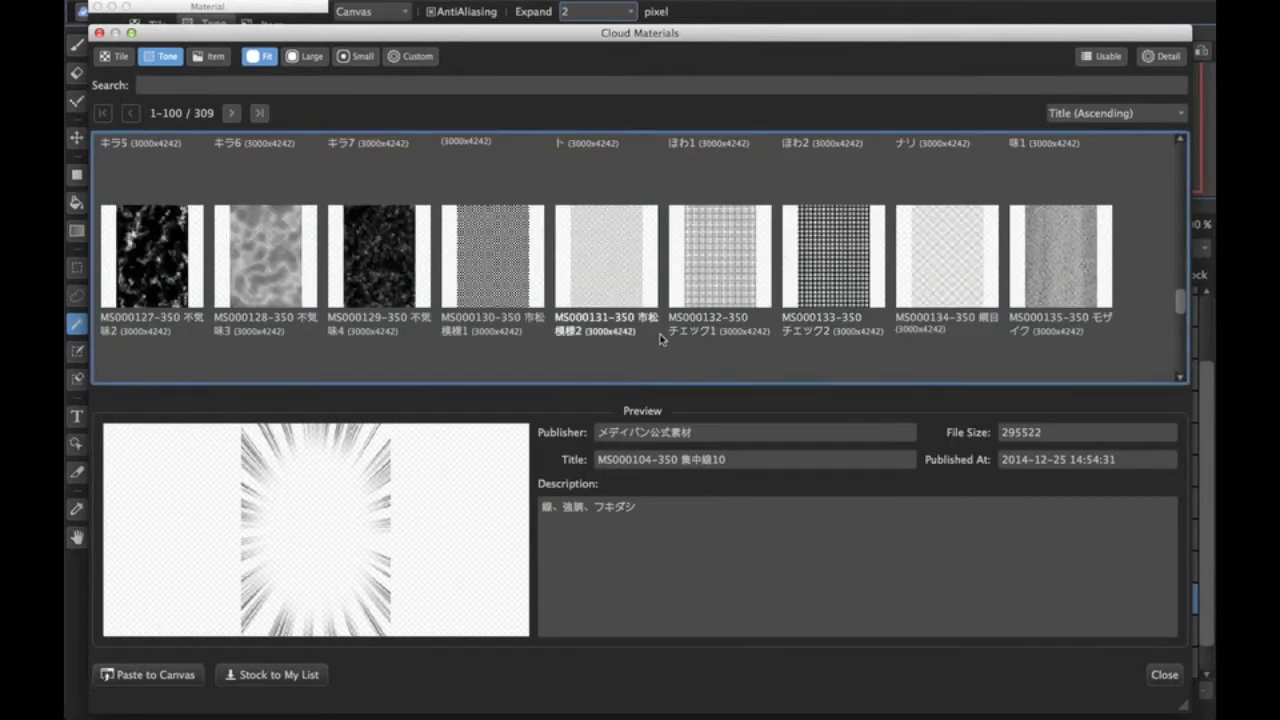
scroll(680, 305, "down", 3)
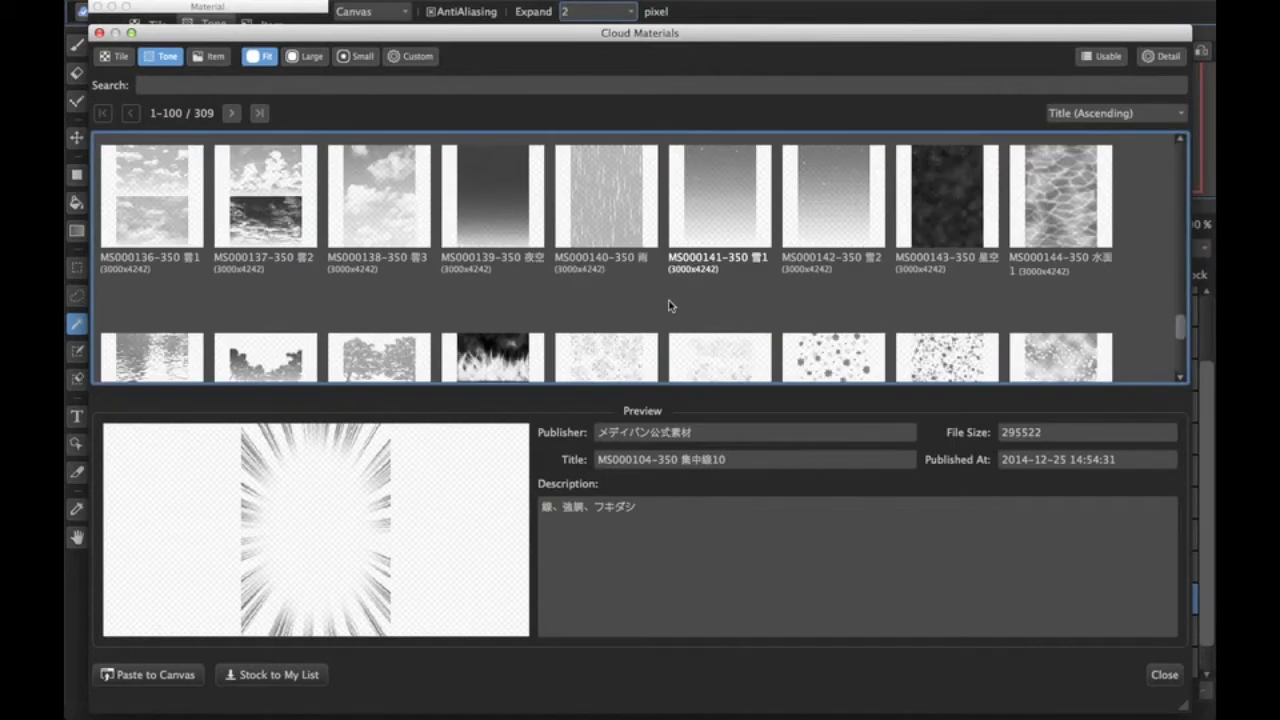
Try pasting cloud tone MS000142-350 directly into the selected background of the top panel.
left_click(862, 218)
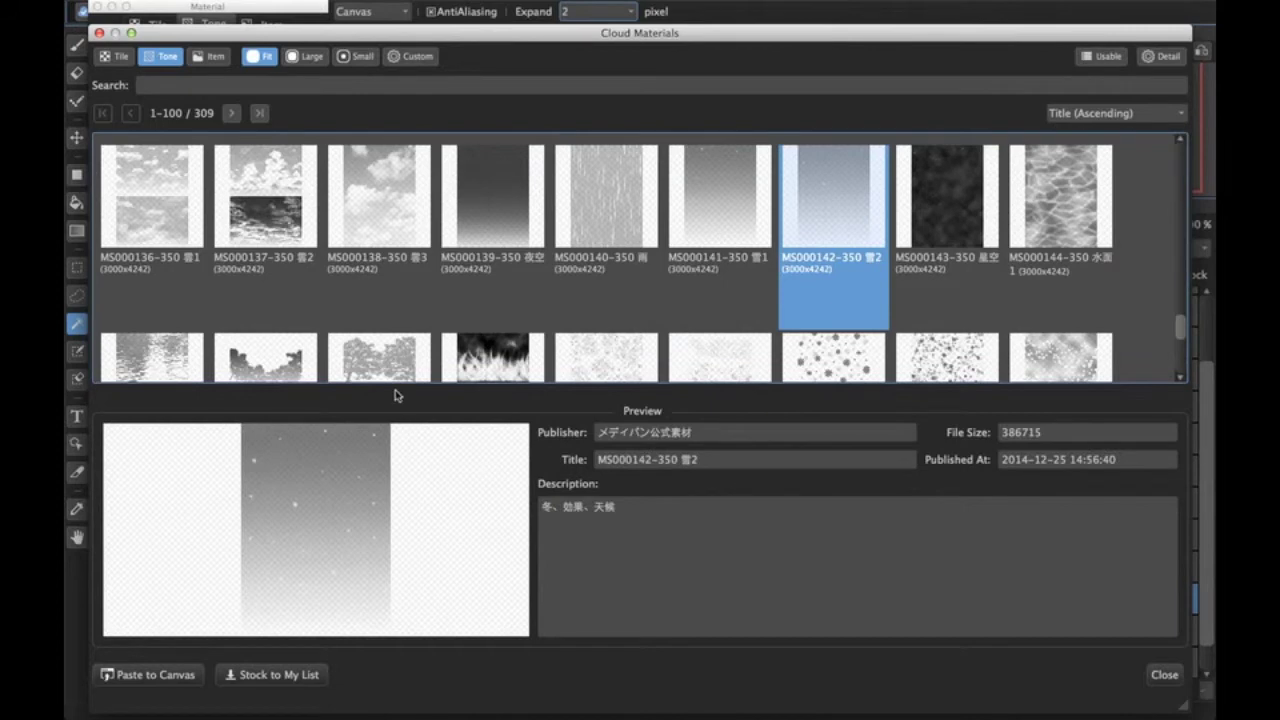
left_click(279, 679)
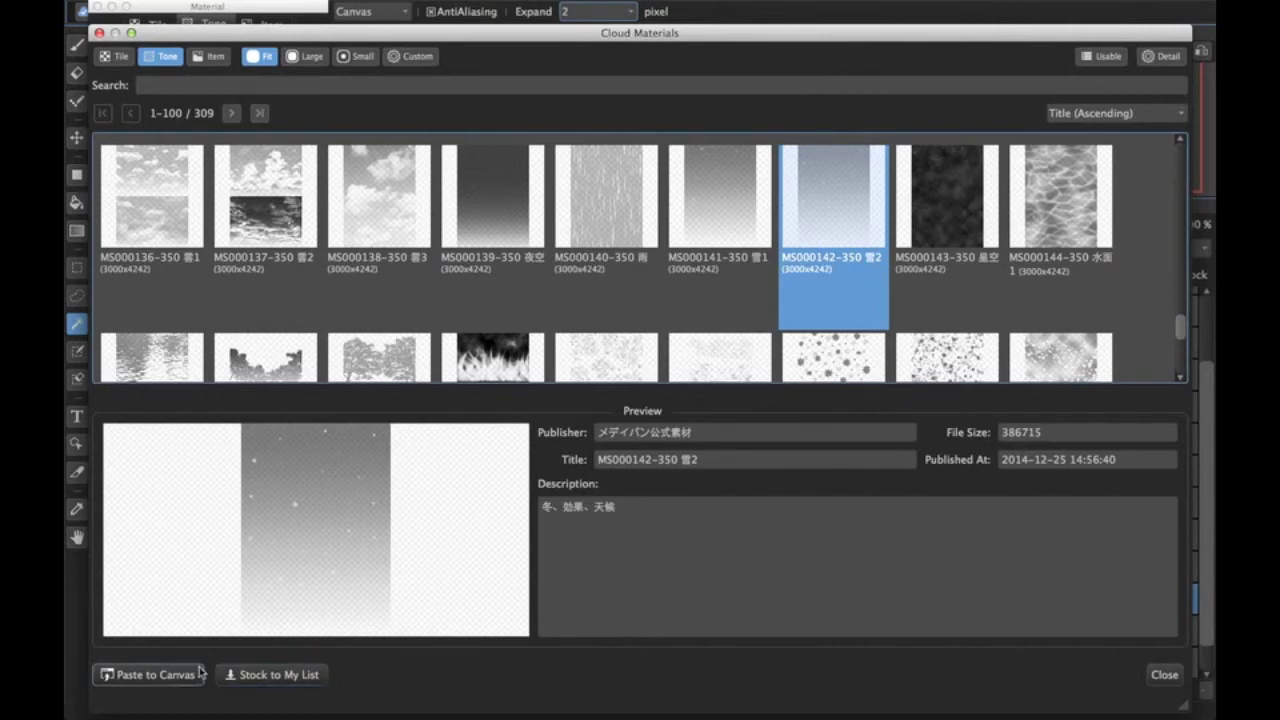
left_click(150, 675)
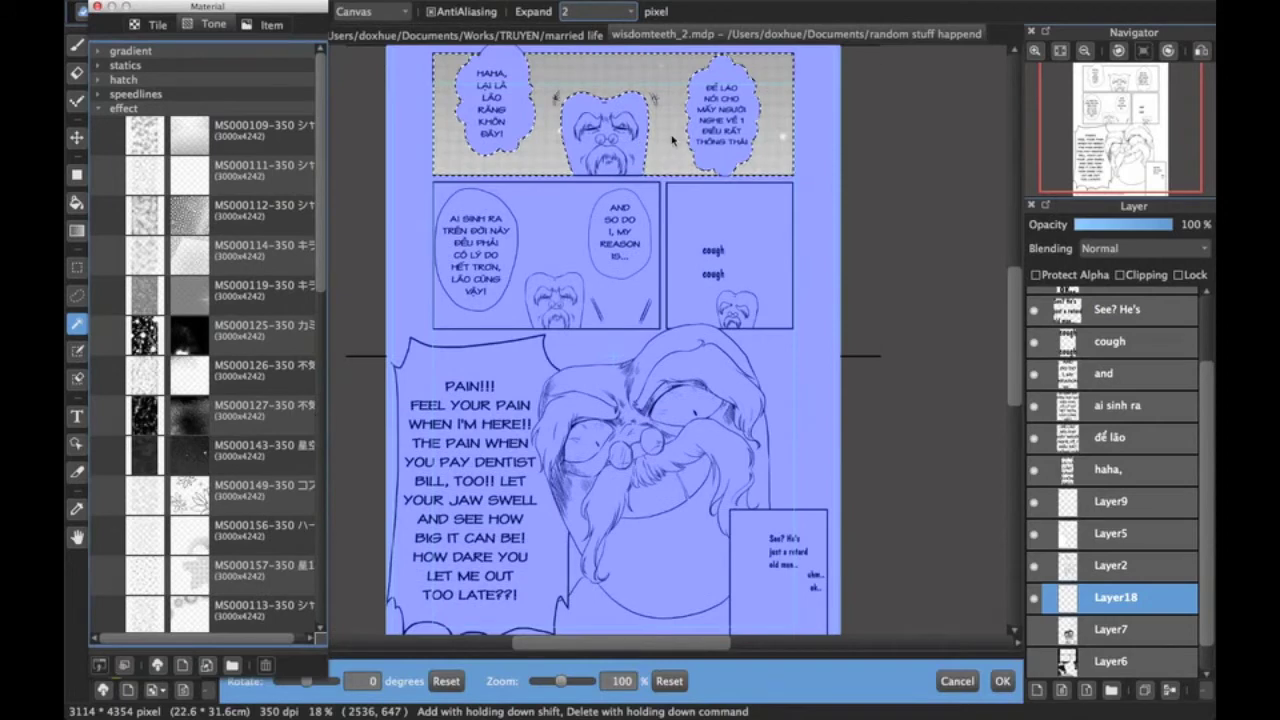
left_click(1002, 680)
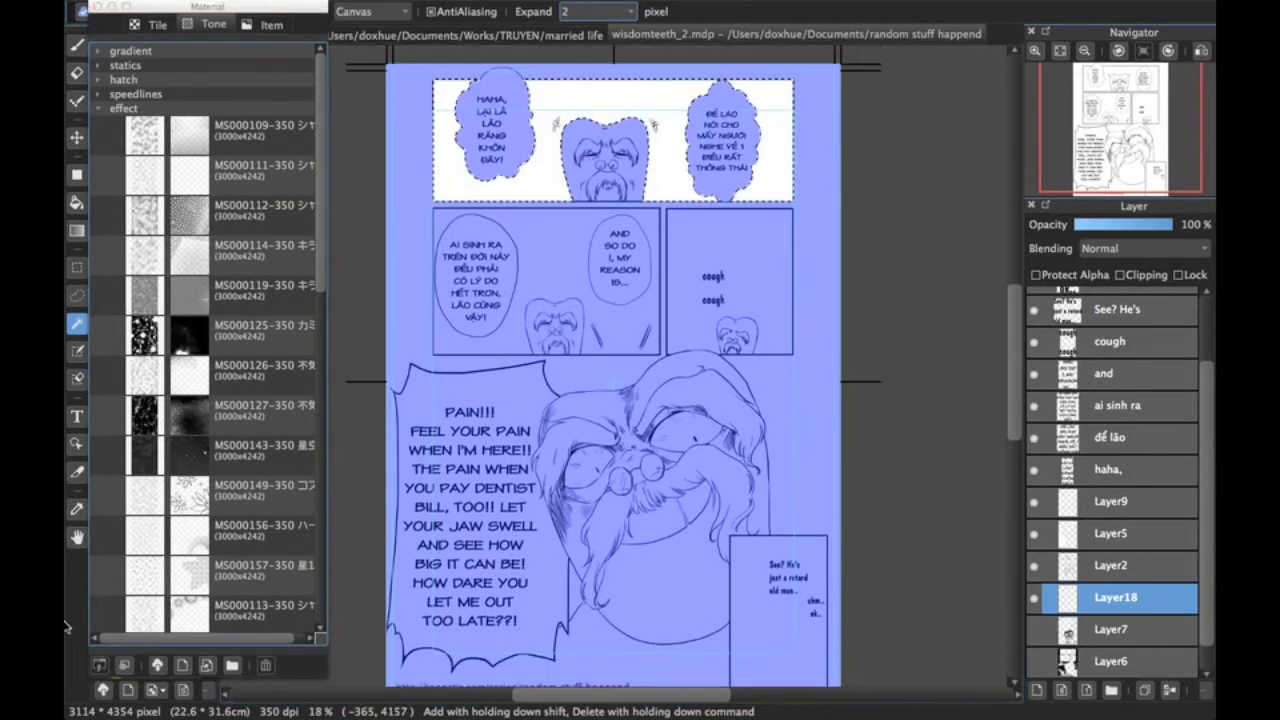
Reopen the cloud materials, stock tone MS000142-350 to the personal material list and close the library.
left_click(160, 665)
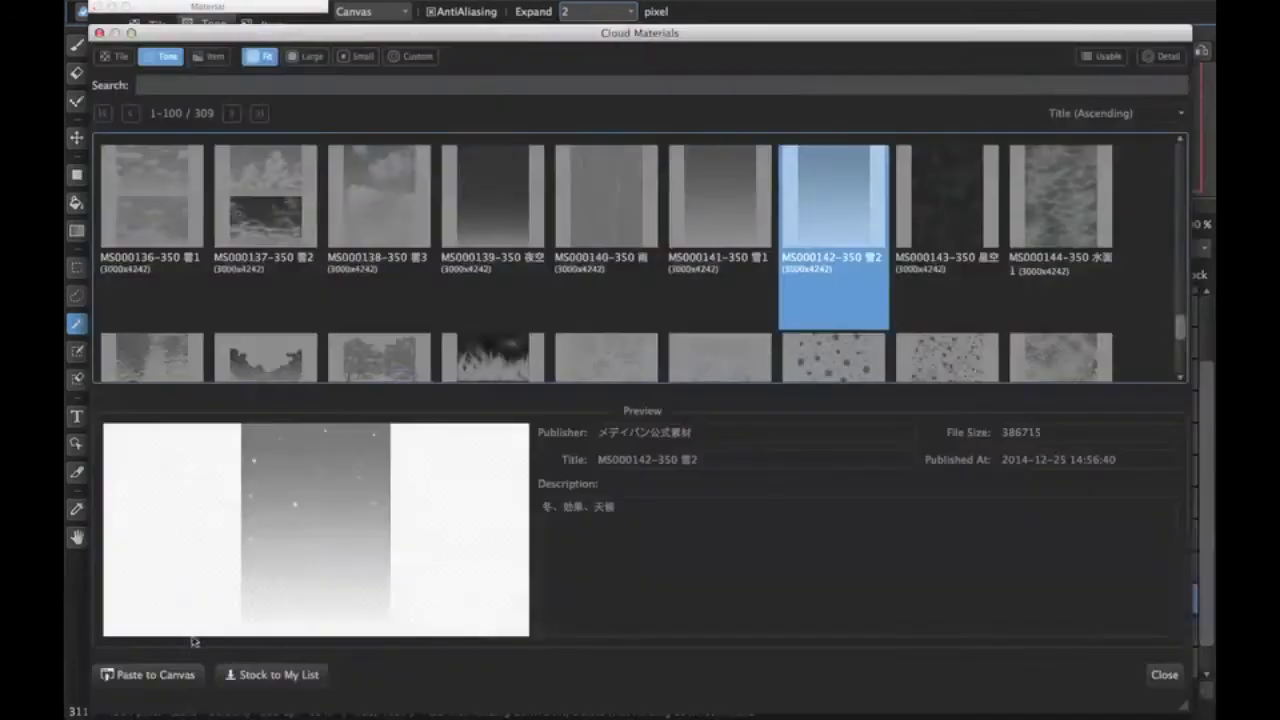
left_click(303, 680)
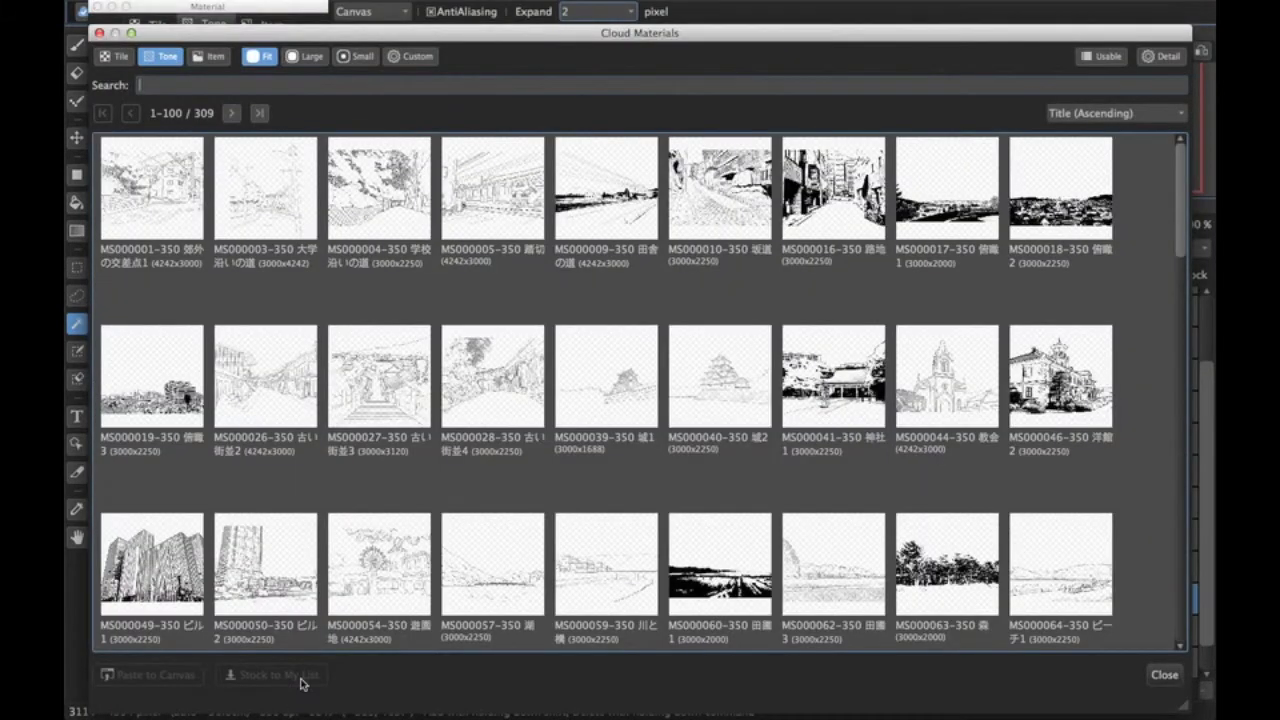
scroll(600, 400, "down", 15)
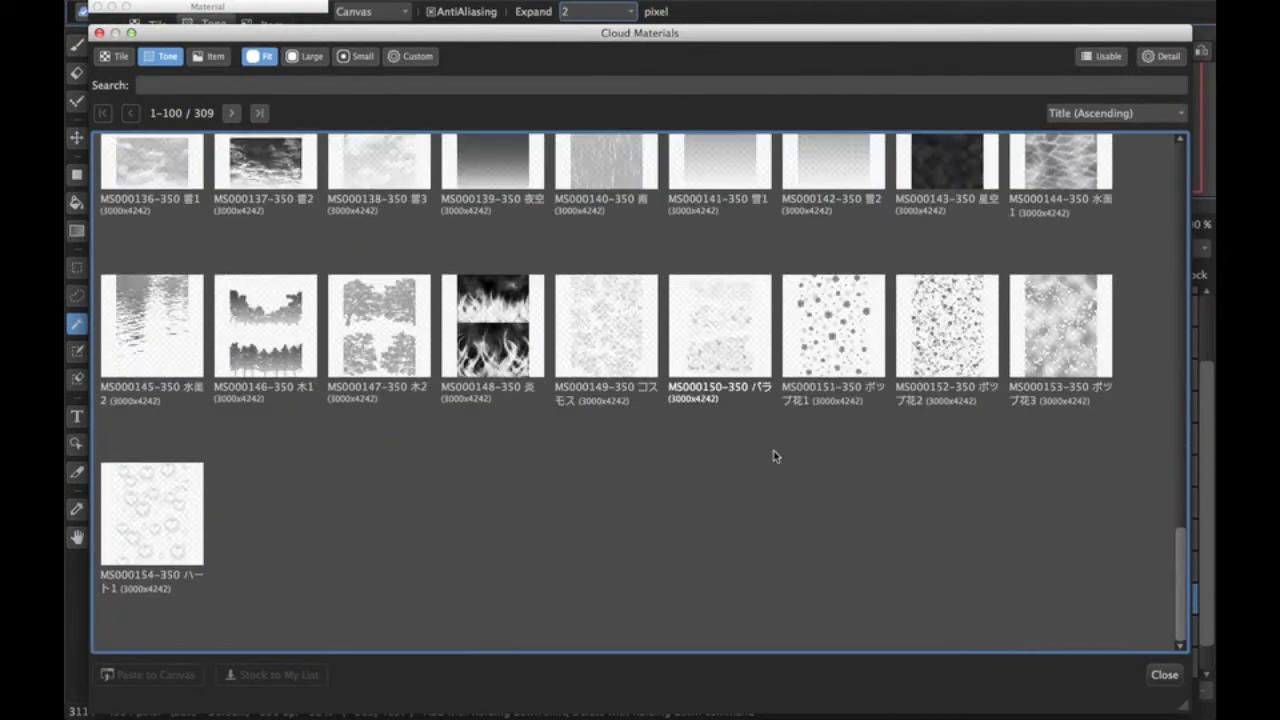
scroll(773, 445, "up", 5)
left_click(817, 536)
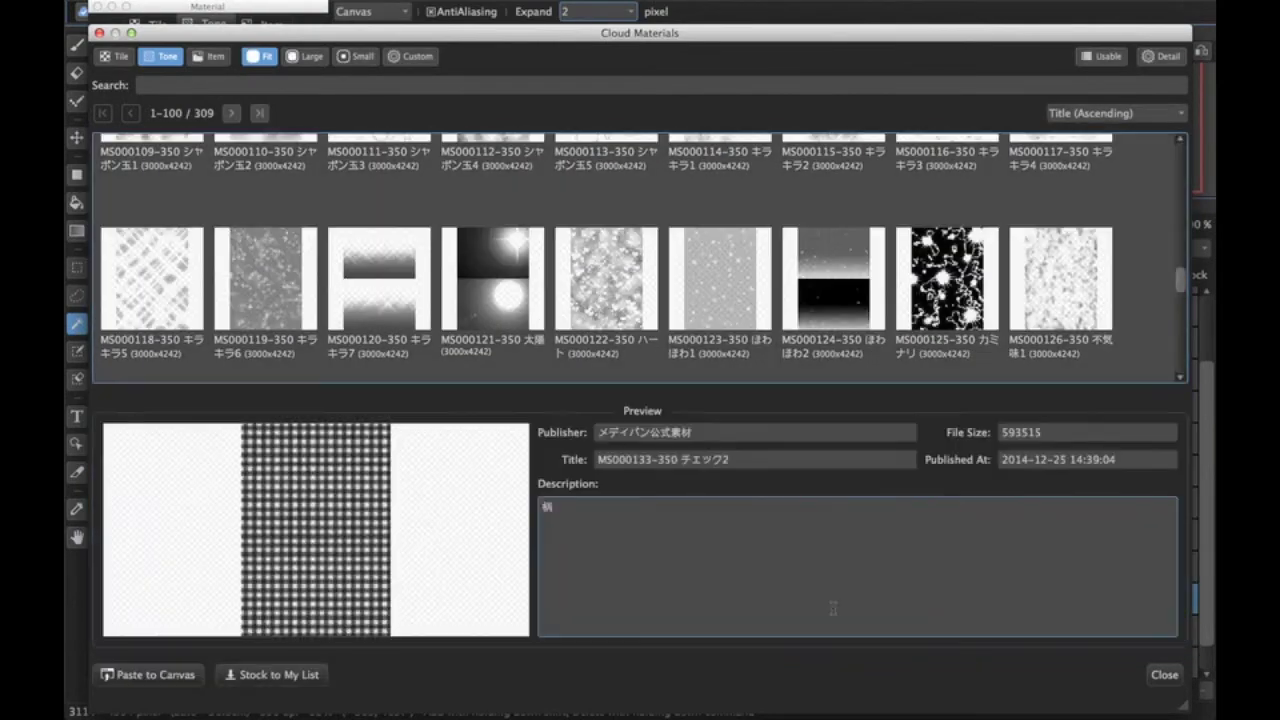
scroll(850, 283, "down", 3)
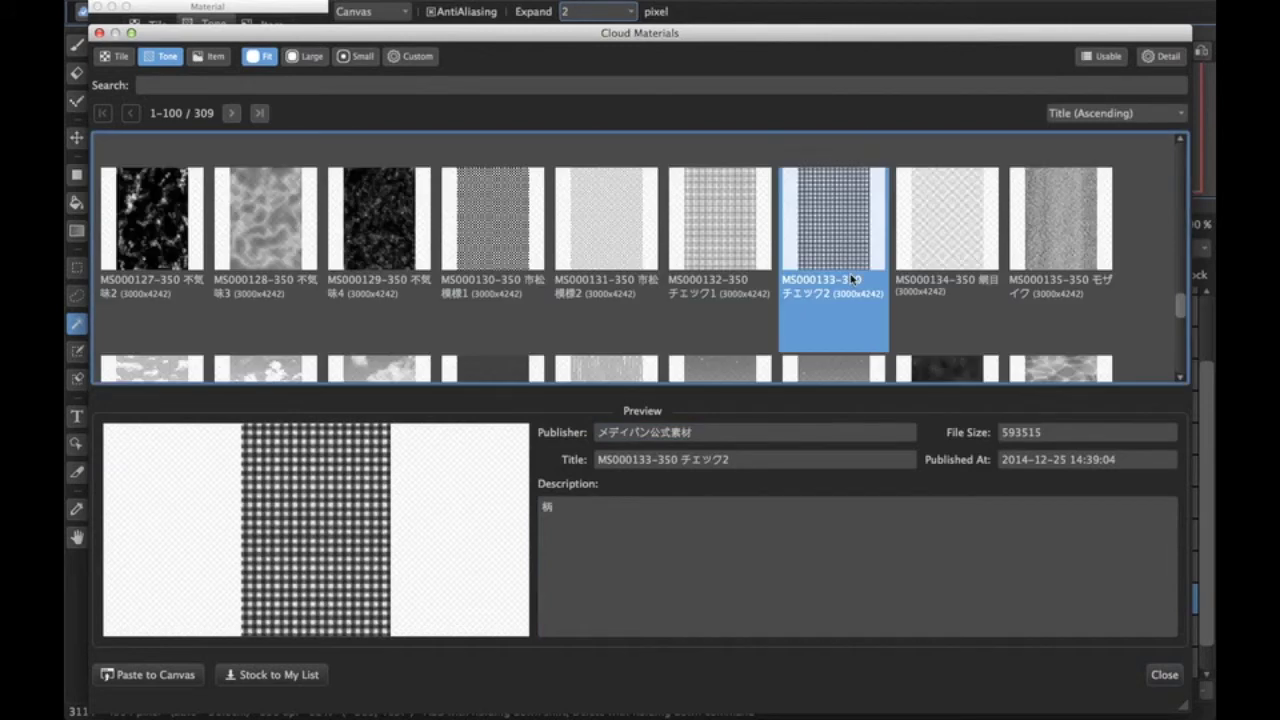
left_click(830, 362)
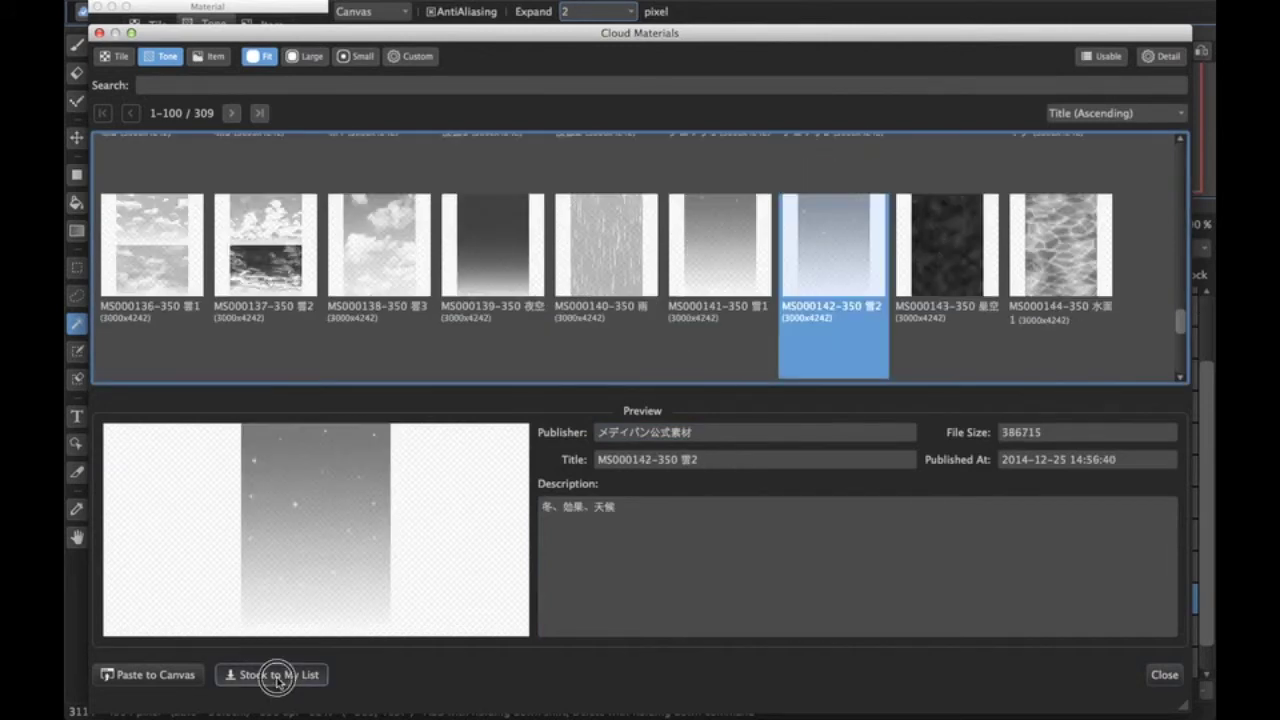
left_click(279, 680)
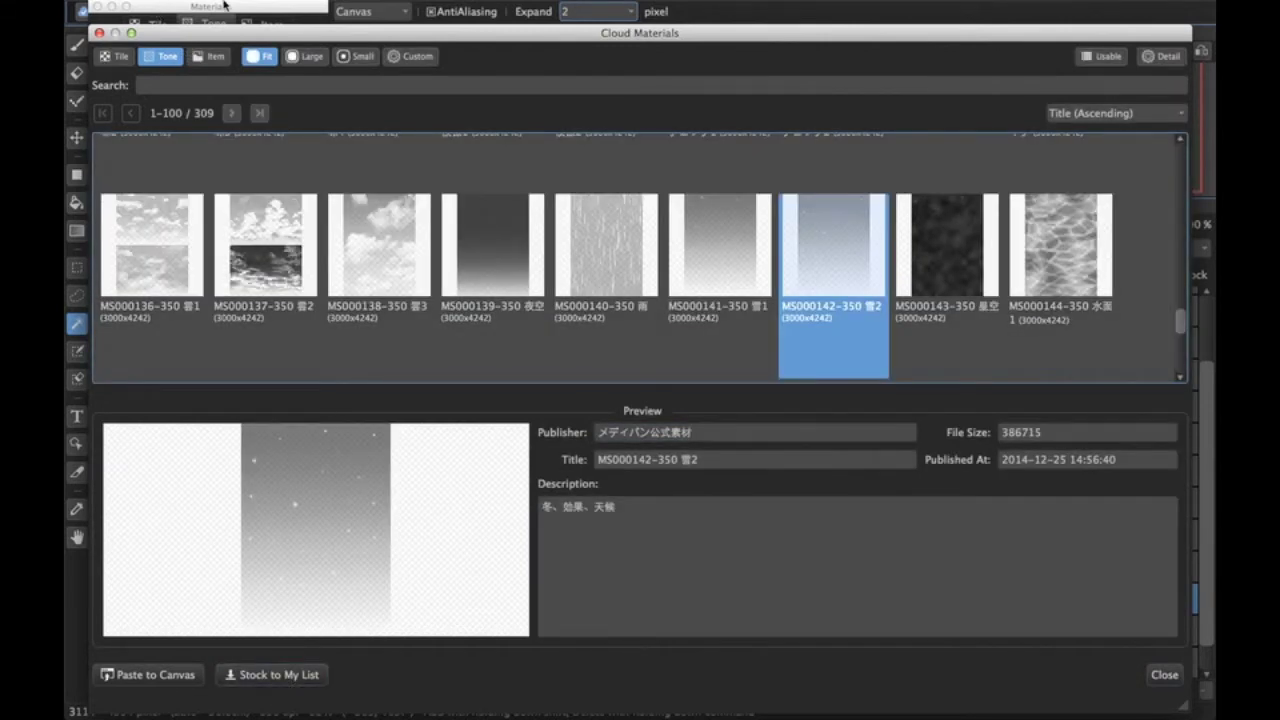
left_click(1160, 675)
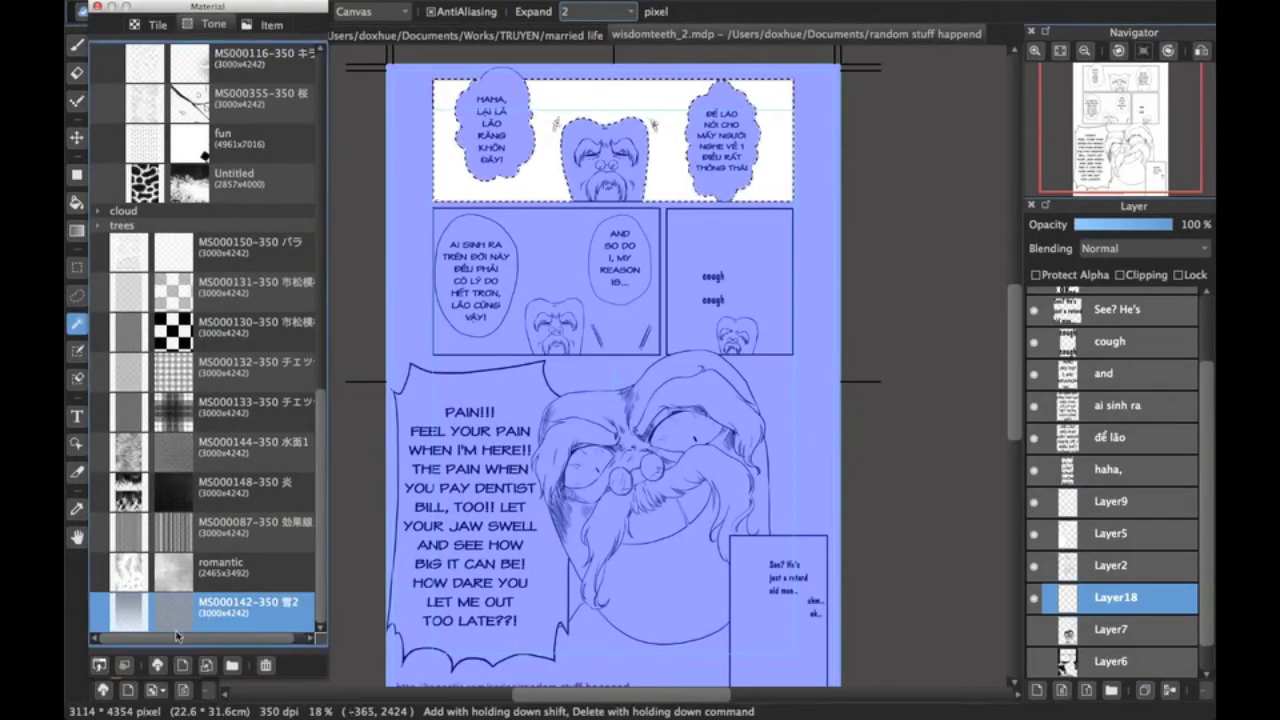
Fill the selected top panel background with tone MS000142-350, zoomed to 71% and rotated 95 degrees.
left_click_drag(173, 621, 641, 174)
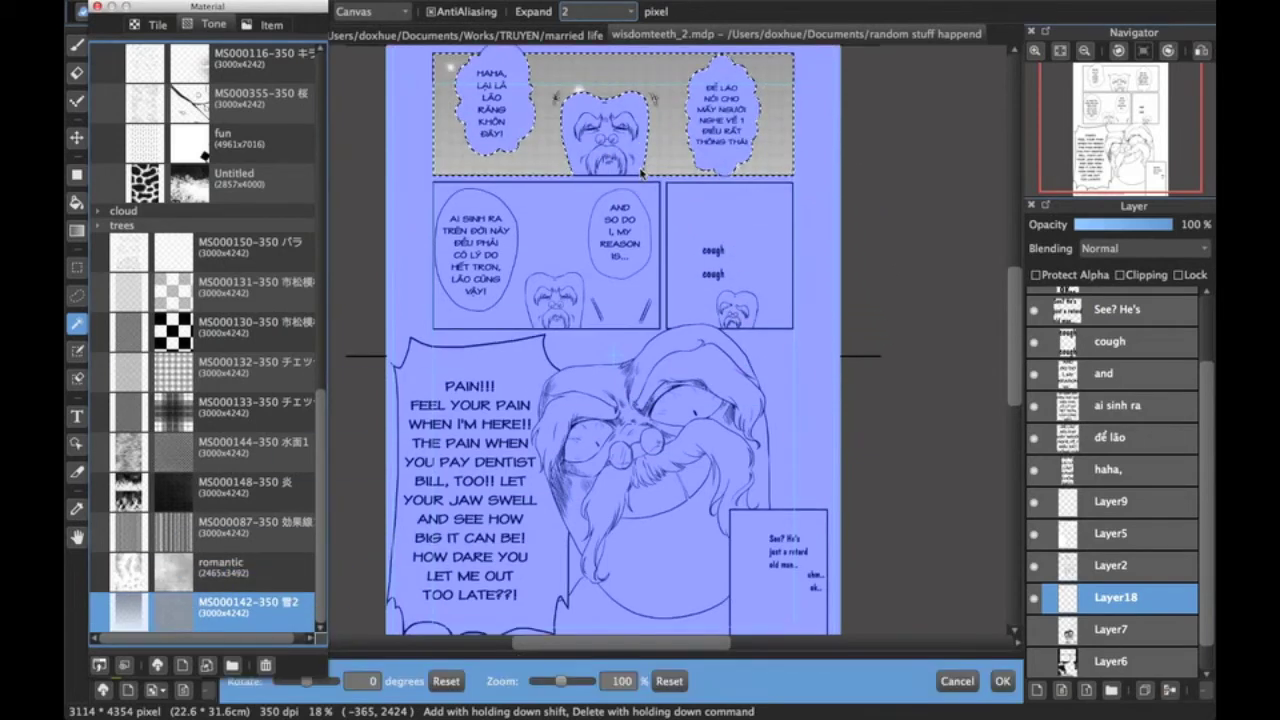
left_click_drag(560, 681, 551, 681)
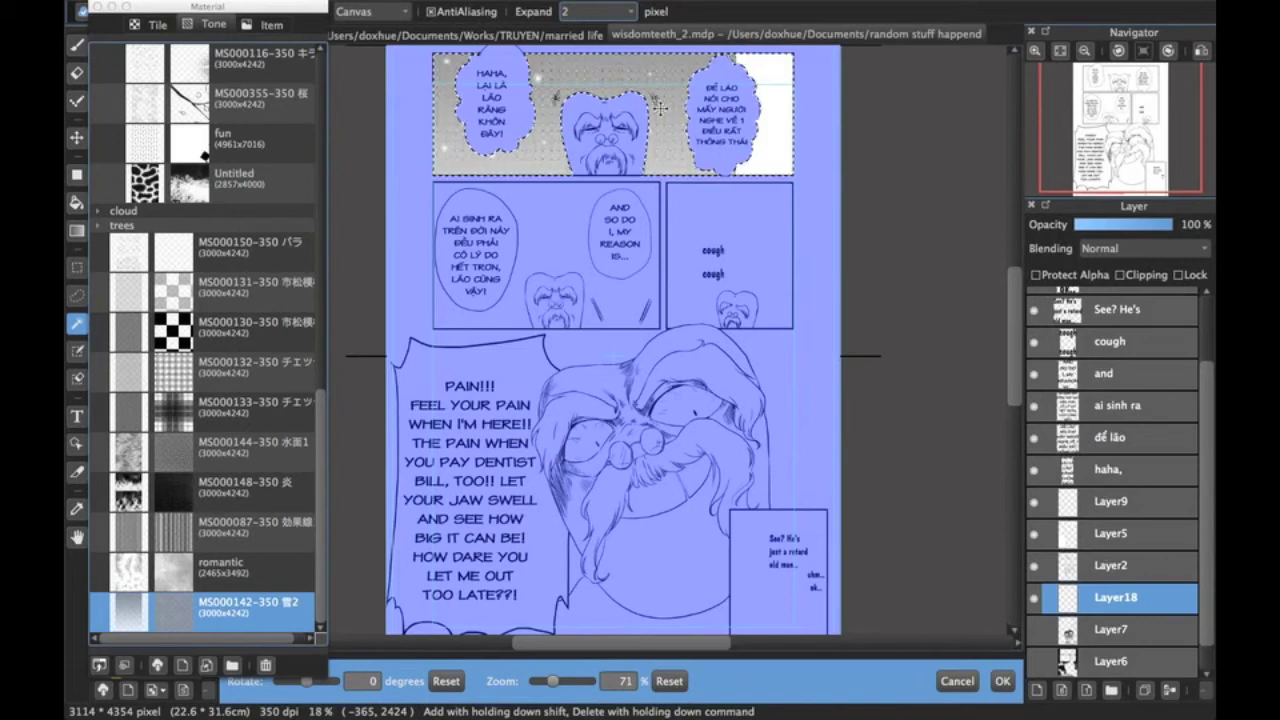
left_click_drag(305, 692, 321, 688)
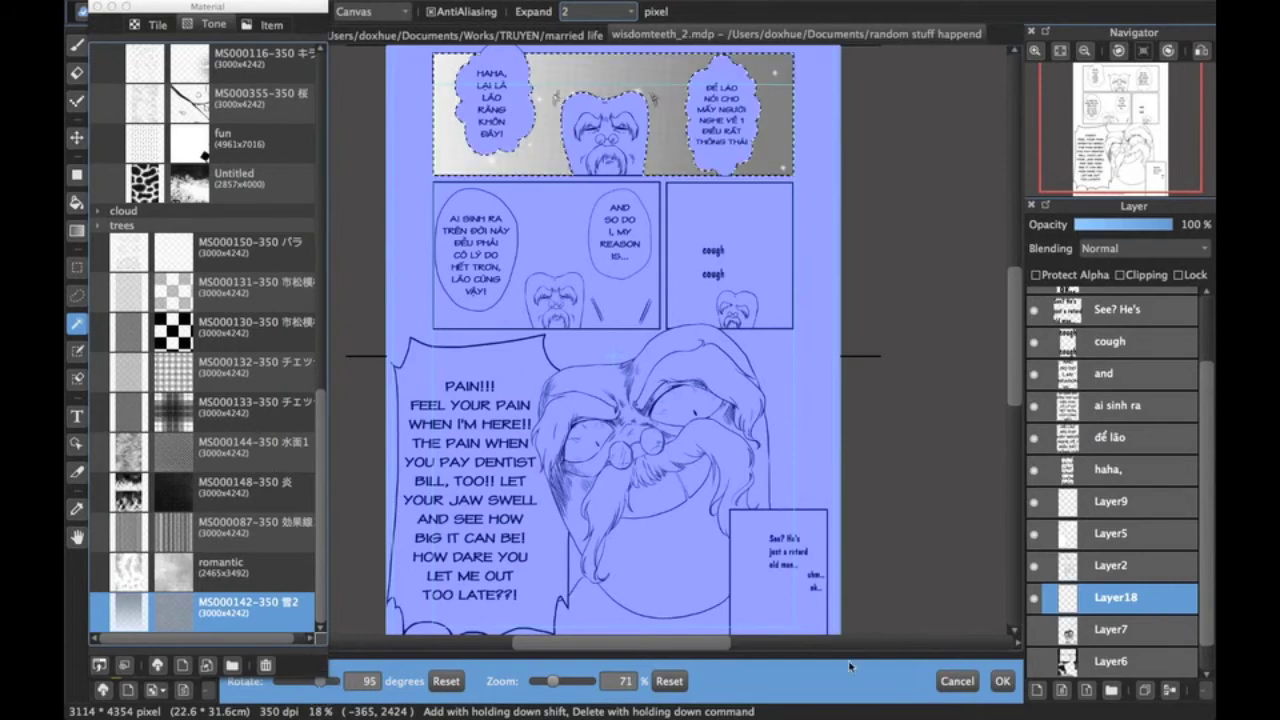
left_click(1002, 681)
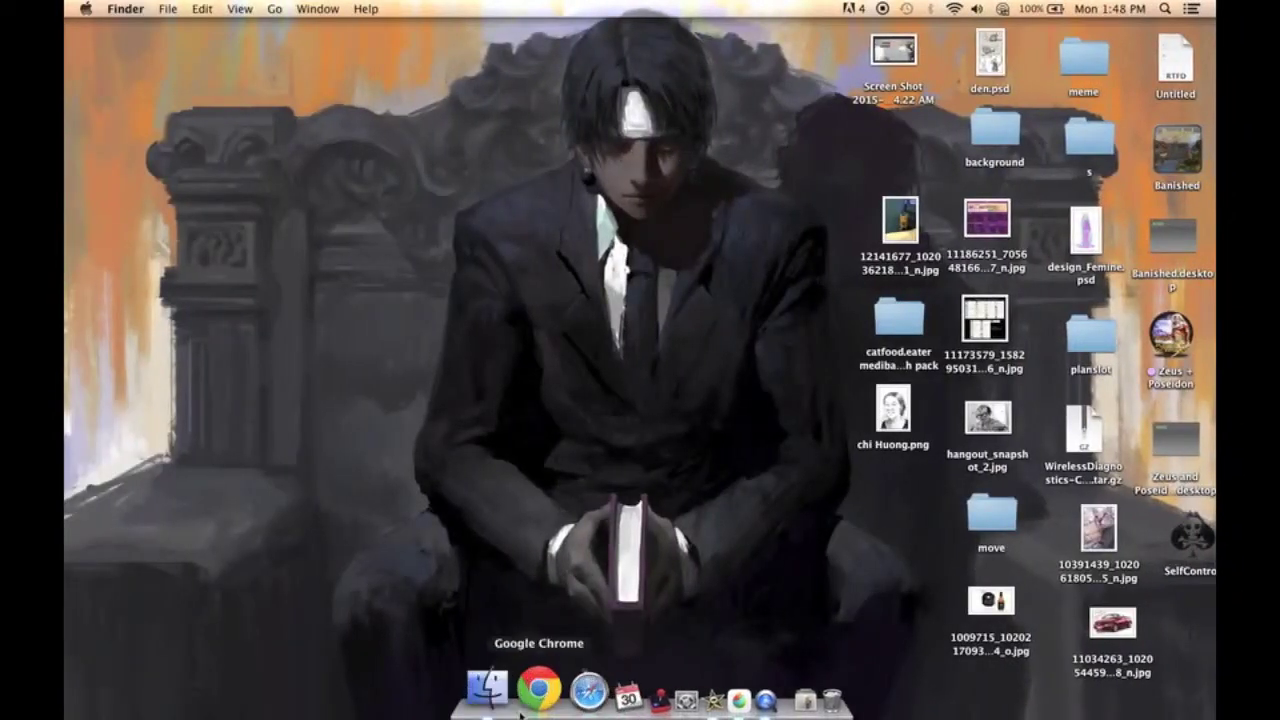
Switch to Google Chrome, search the web for "screentone for manga" and open the screentones DeviantArt result.
left_click(532, 700)
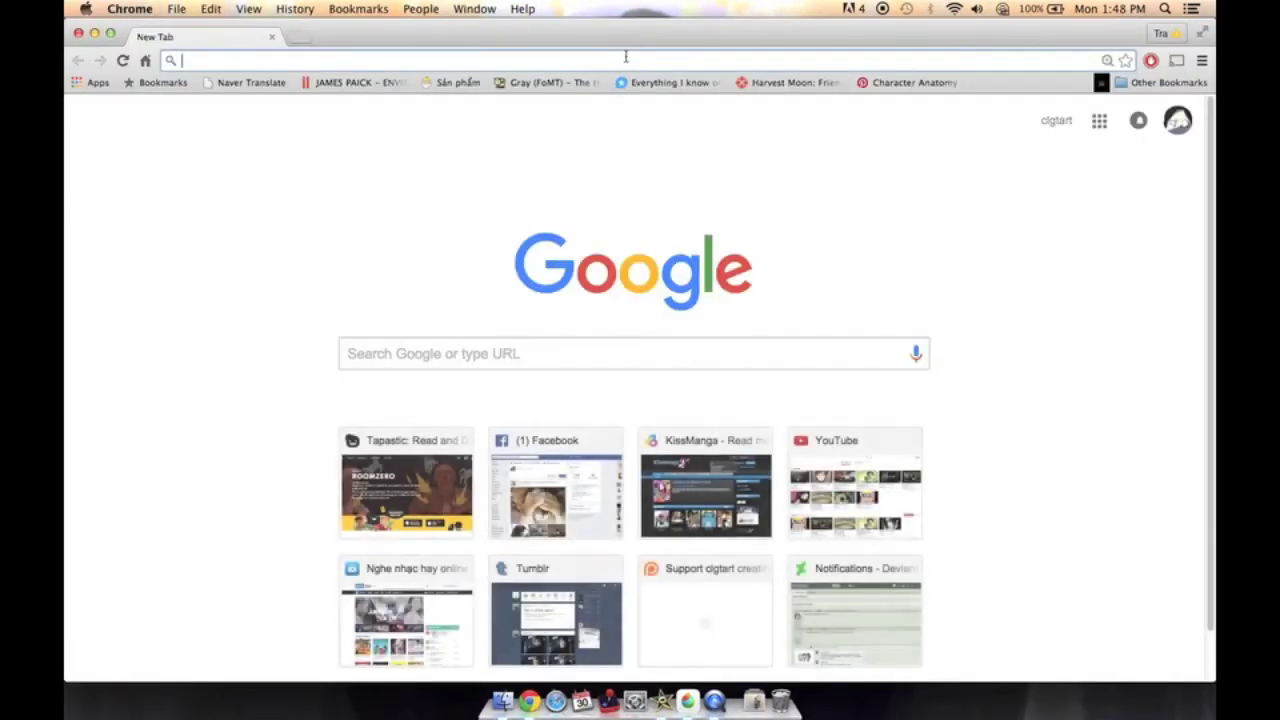
left_click(583, 354)
type("sc")
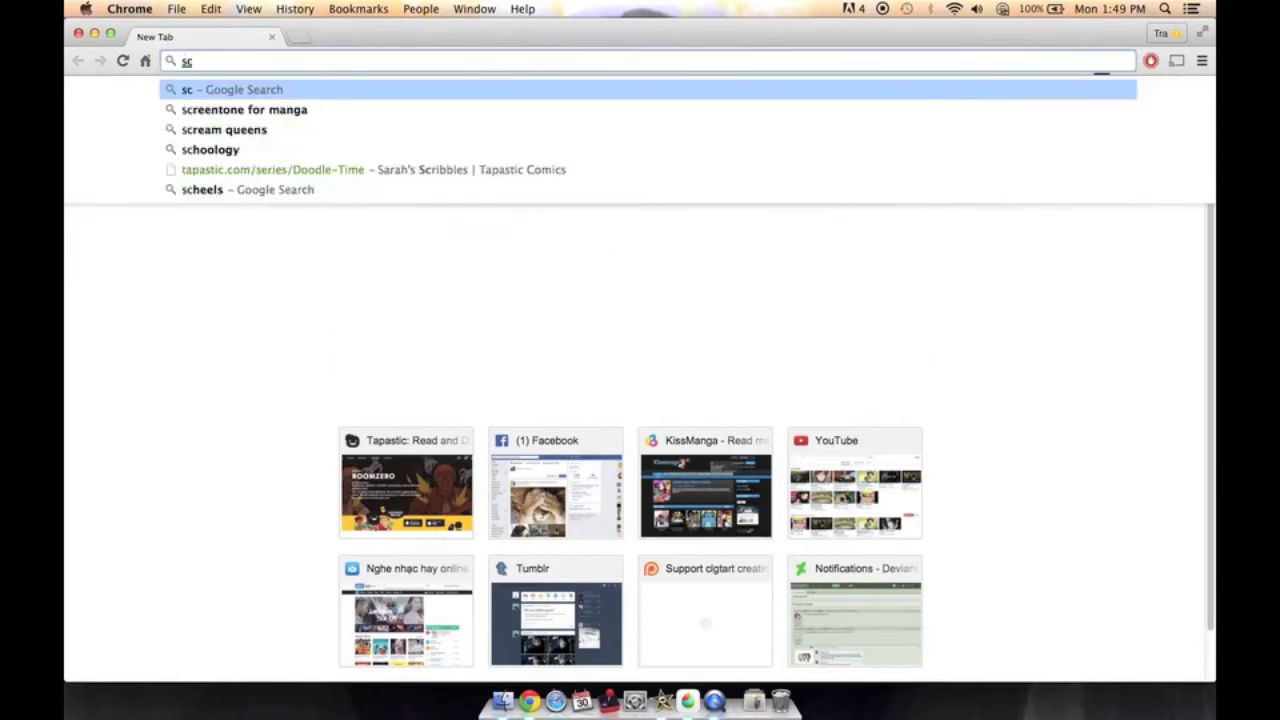
key("Down")
key("Return")
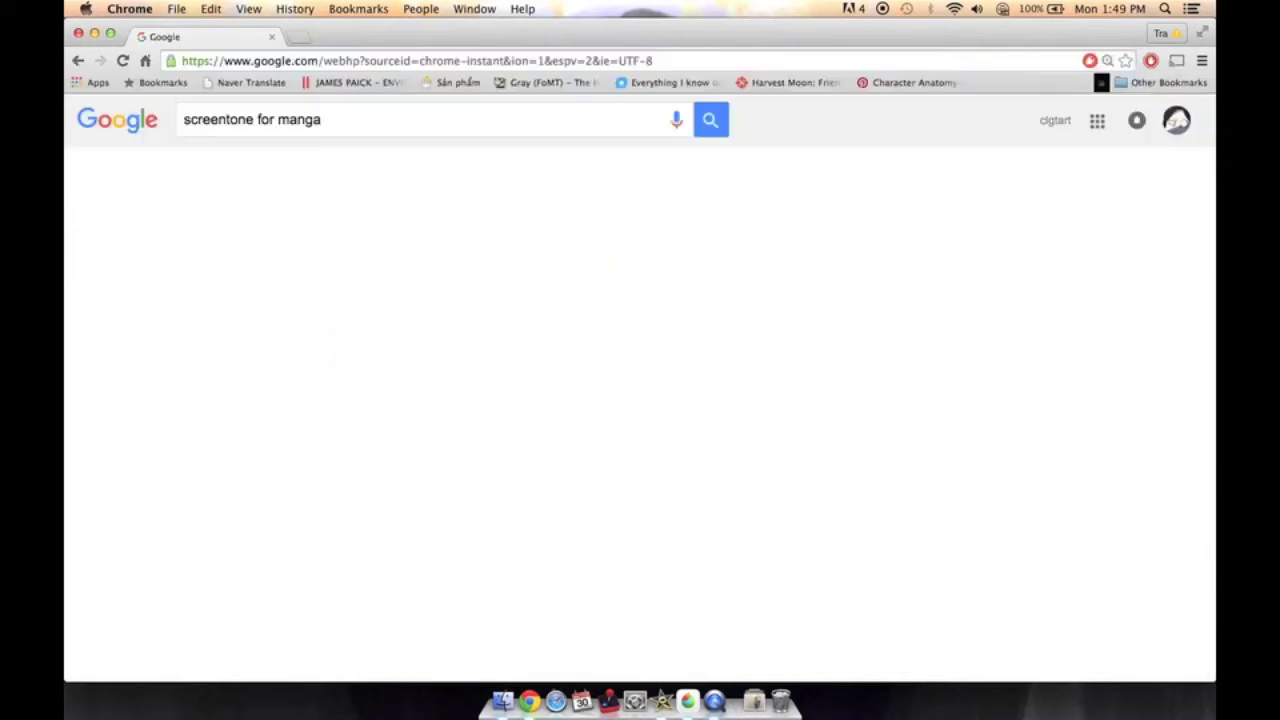
scroll(400, 300, "down", 1)
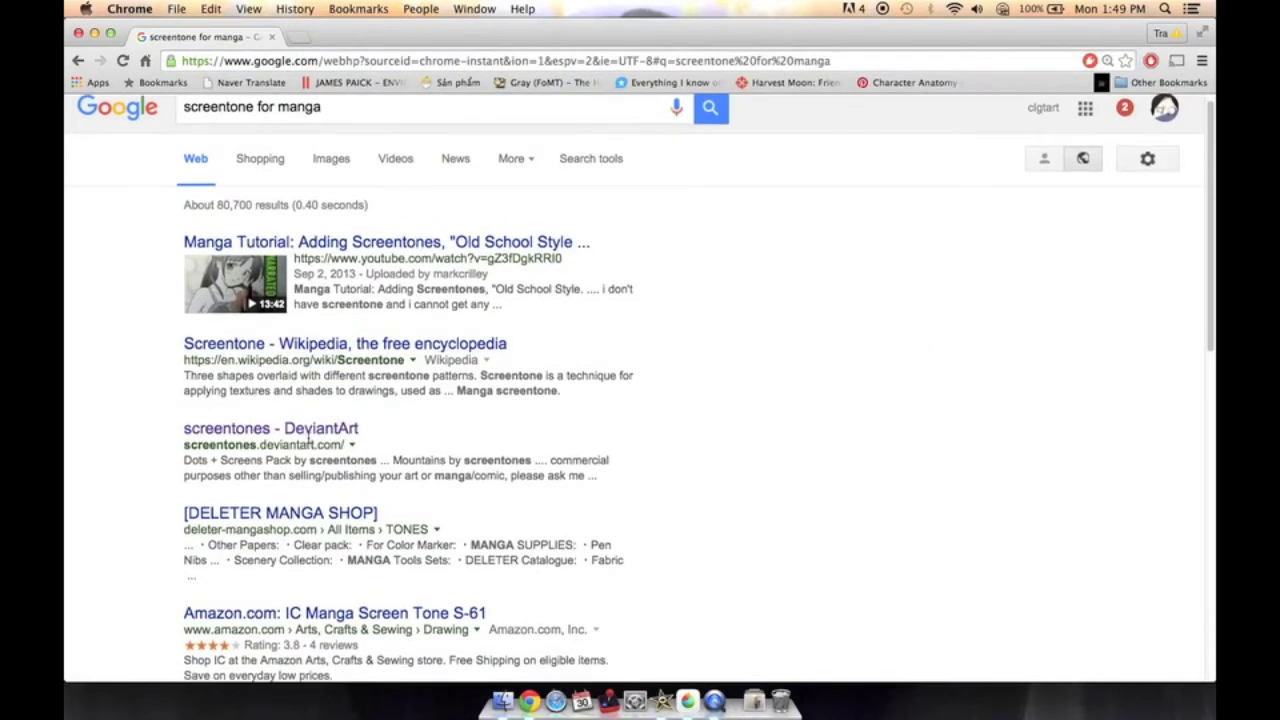
left_click(270, 428)
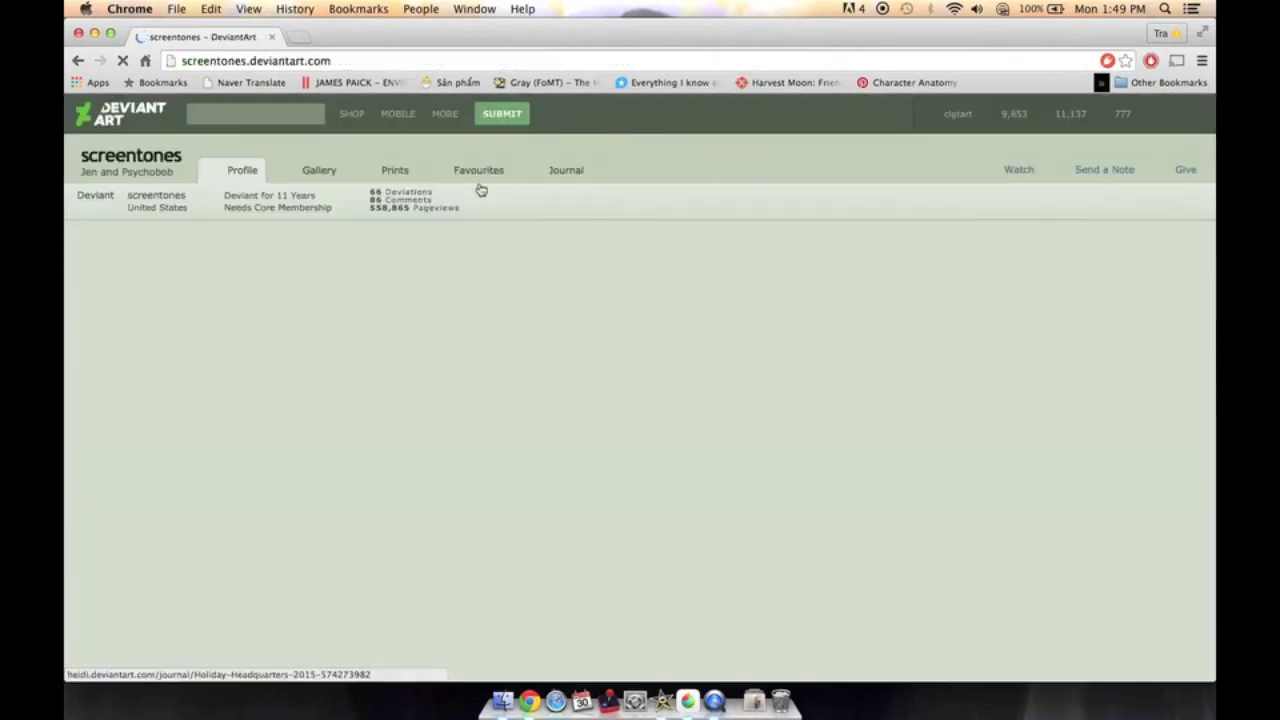
Look over the screentones profile's newest deviations and random favourites, and open its full gallery.
scroll(424, 230, "down", 2)
scroll(424, 235, "down", 10)
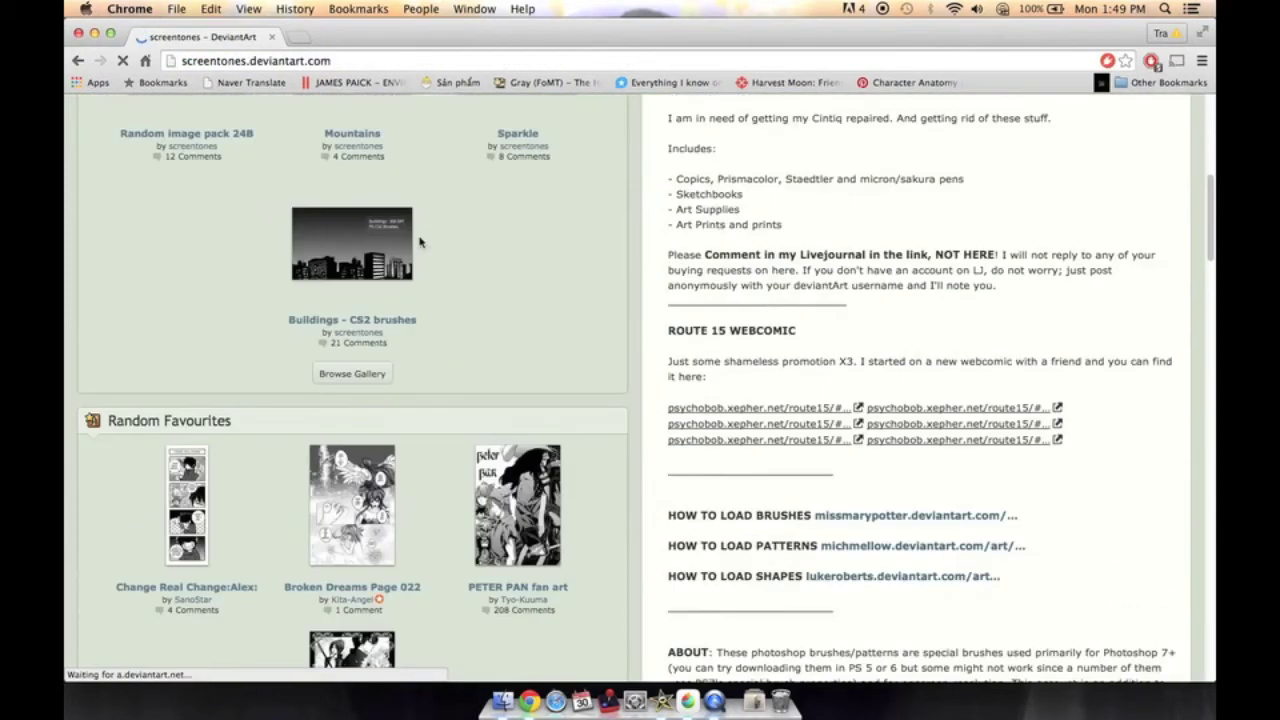
scroll(418, 245, "up", 3)
scroll(326, 372, "down", 8)
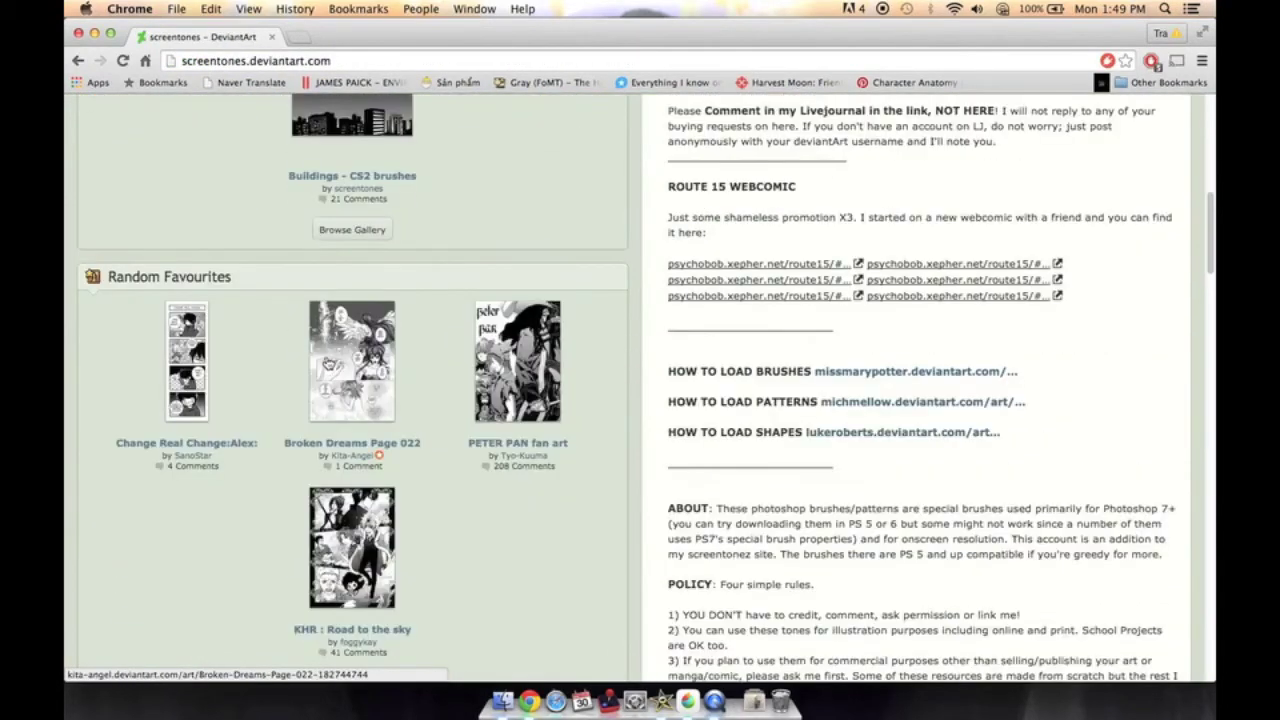
scroll(320, 320, "up", 9)
left_click(330, 552)
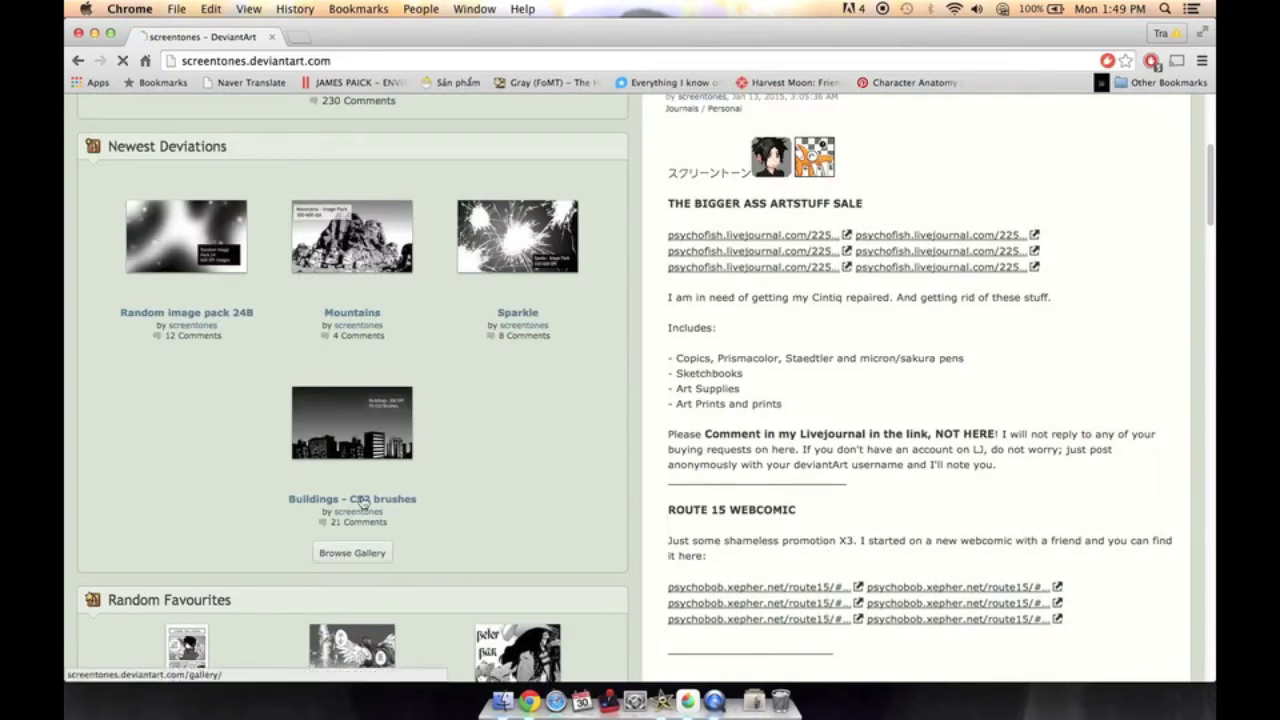
View the "Dither and Hatches - CS2 brushes" page from the gallery and return to the gallery overview.
scroll(635, 250, "down", 6)
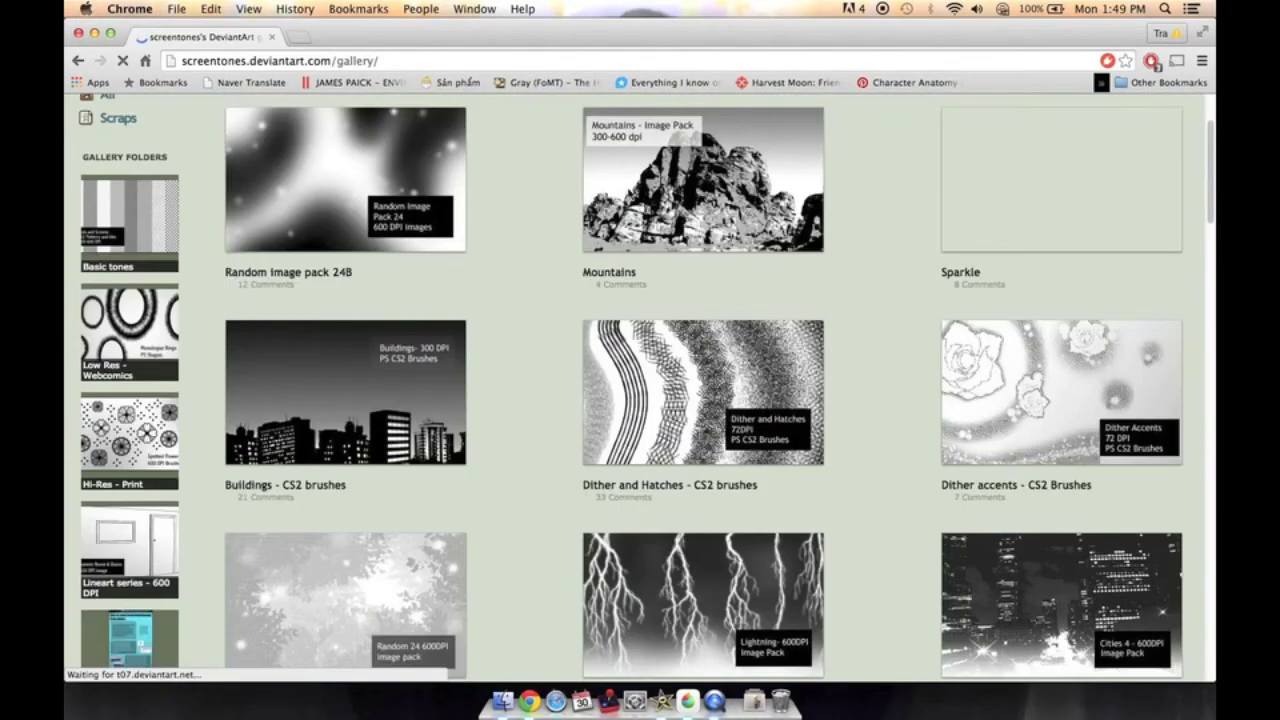
left_click(656, 316)
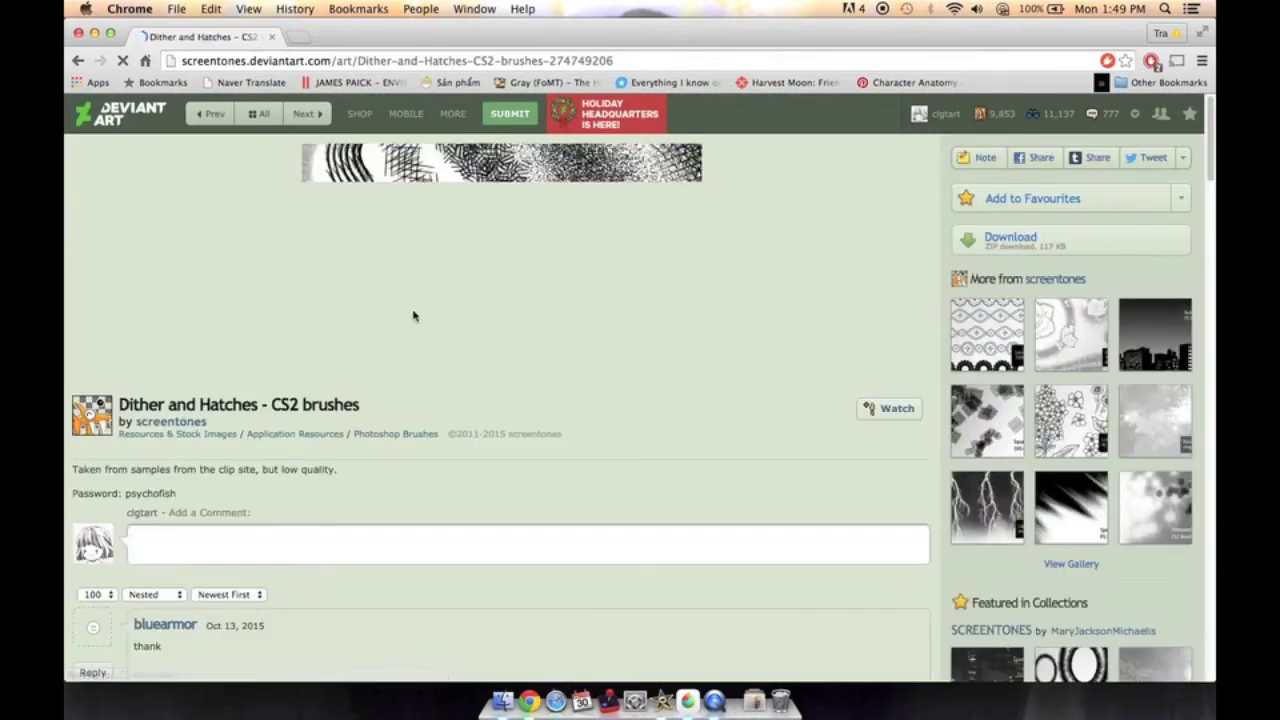
left_click(78, 60)
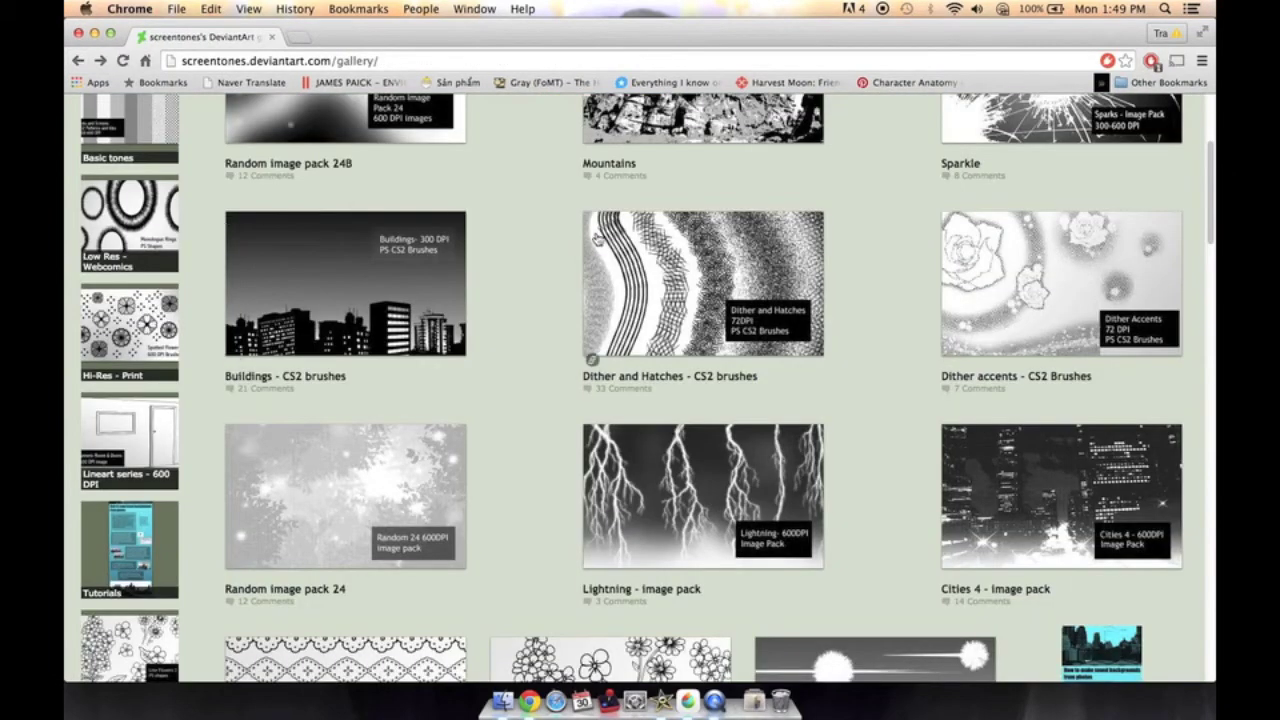
scroll(521, 235, "up", 3)
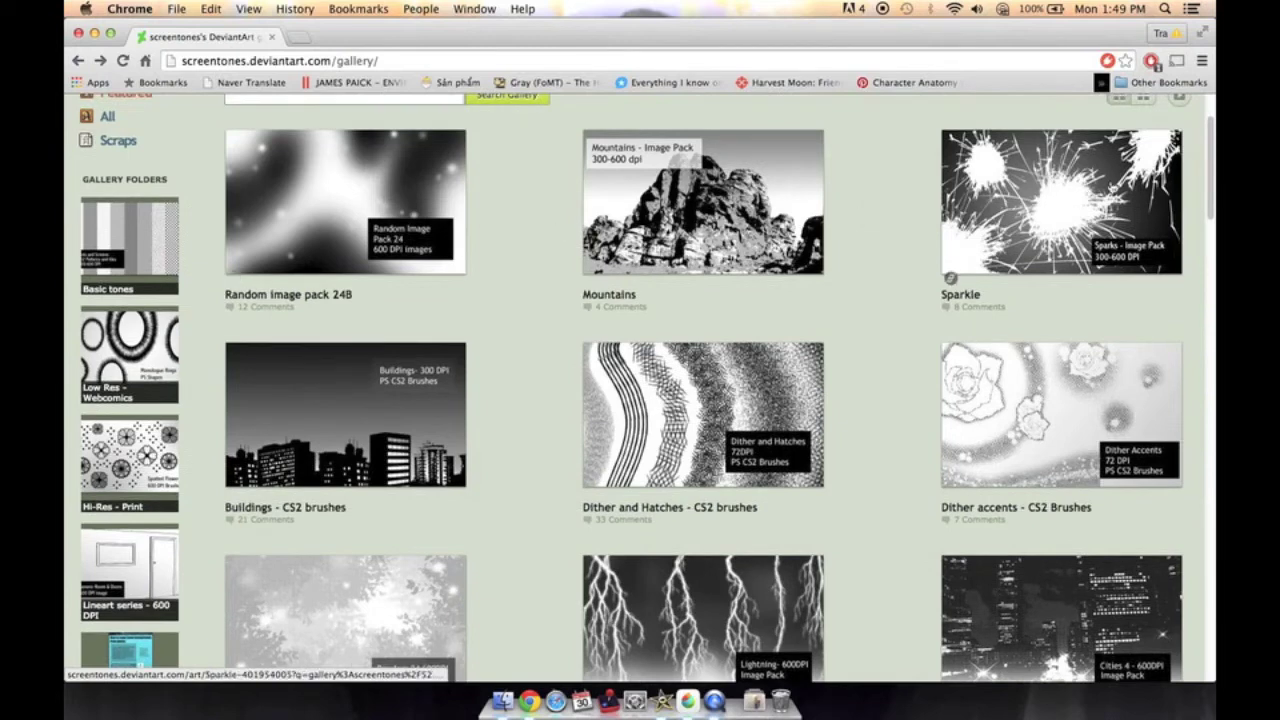
Open the "Screens Pack - CS2 patterns" page from the Basic tones folder and examine its preview, description and download option.
left_click(130, 240)
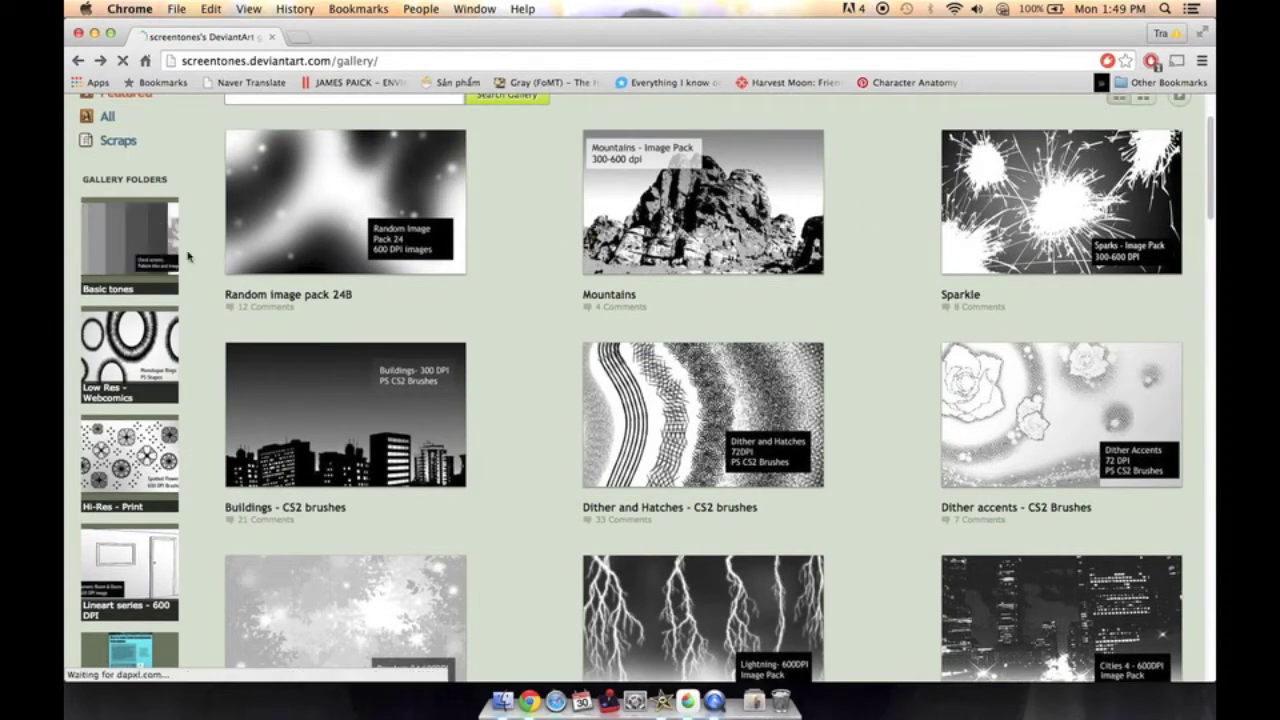
scroll(600, 320, "down", 1)
left_click(712, 300)
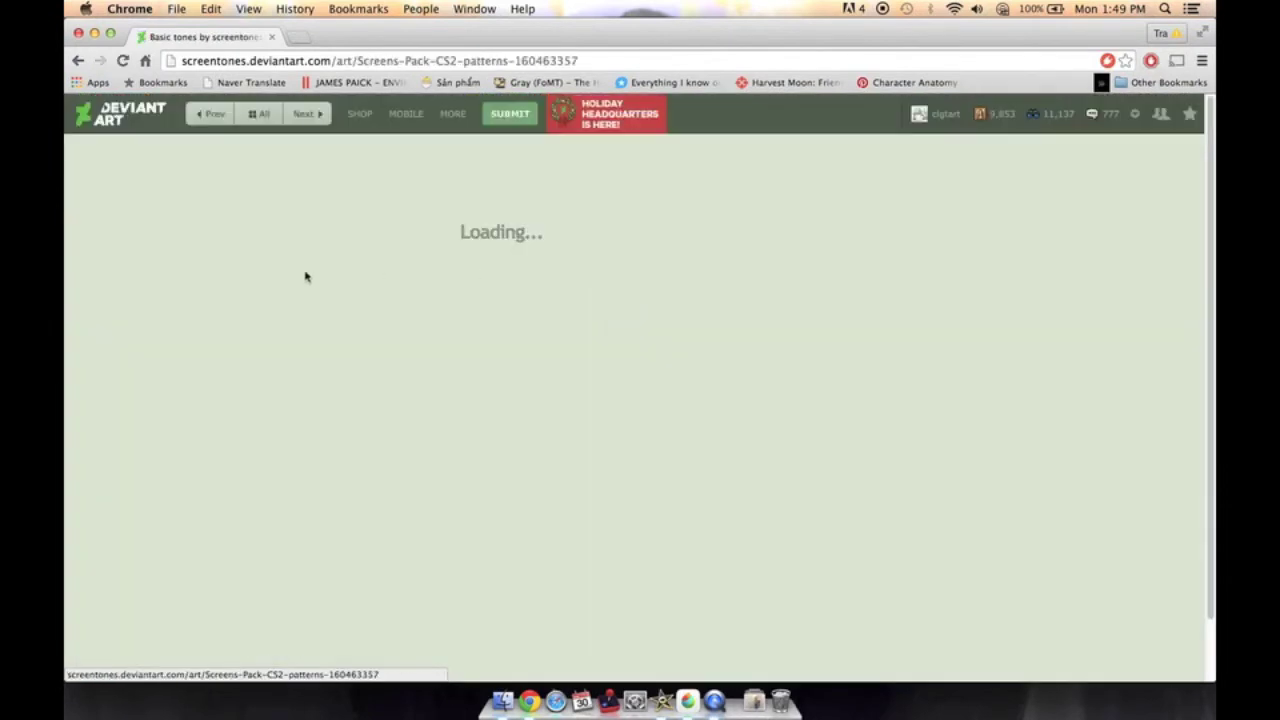
scroll(610, 345, "down", 3)
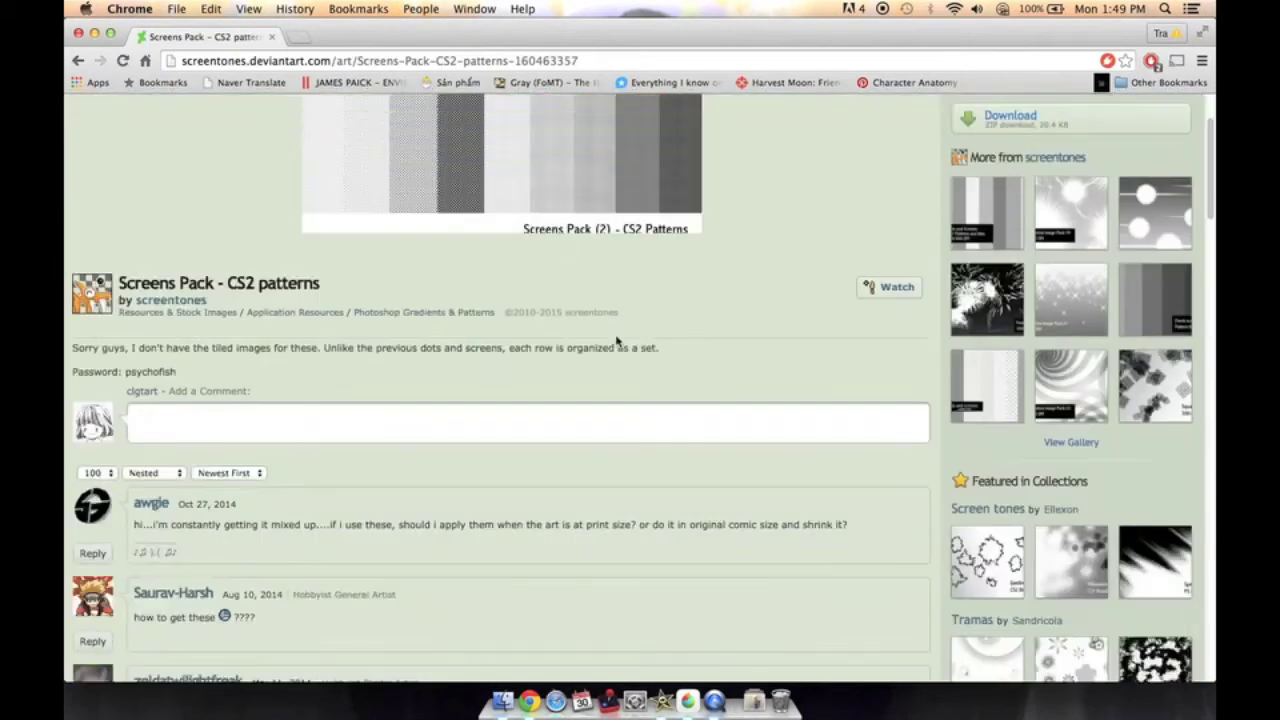
scroll(665, 234, "up", 3)
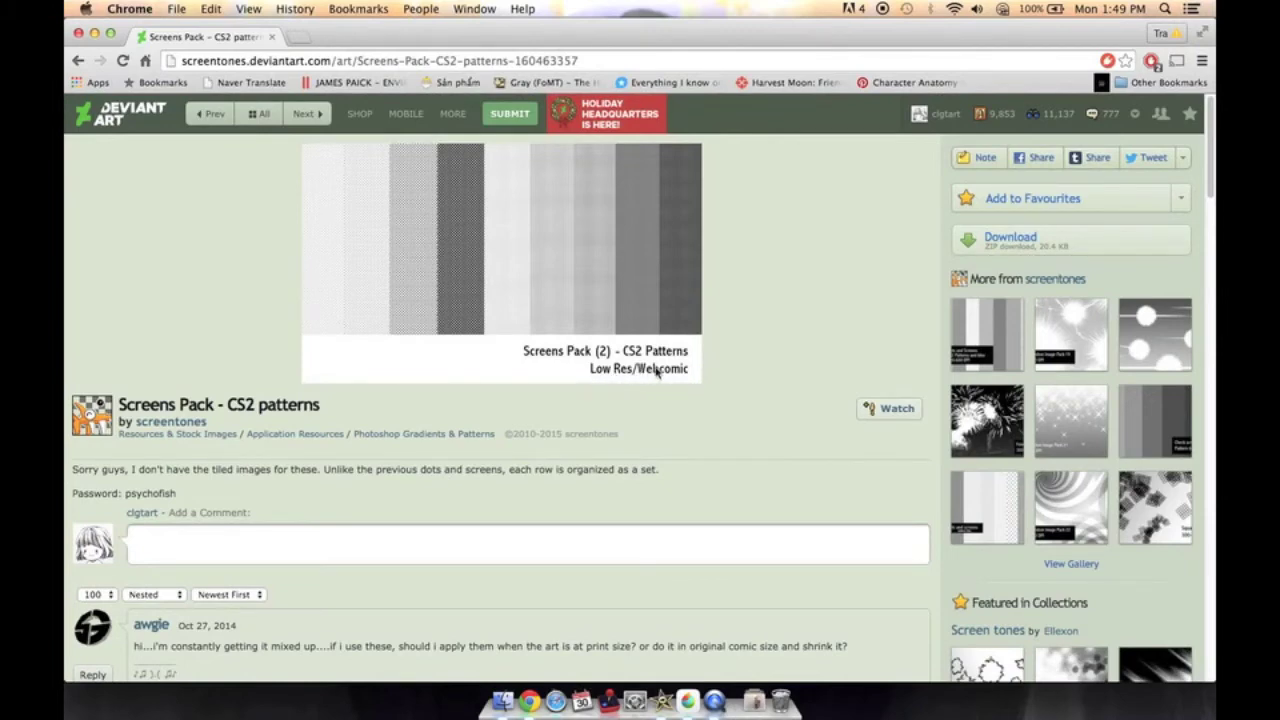
scroll(741, 214, "down", 1)
scroll(748, 222, "up", 1)
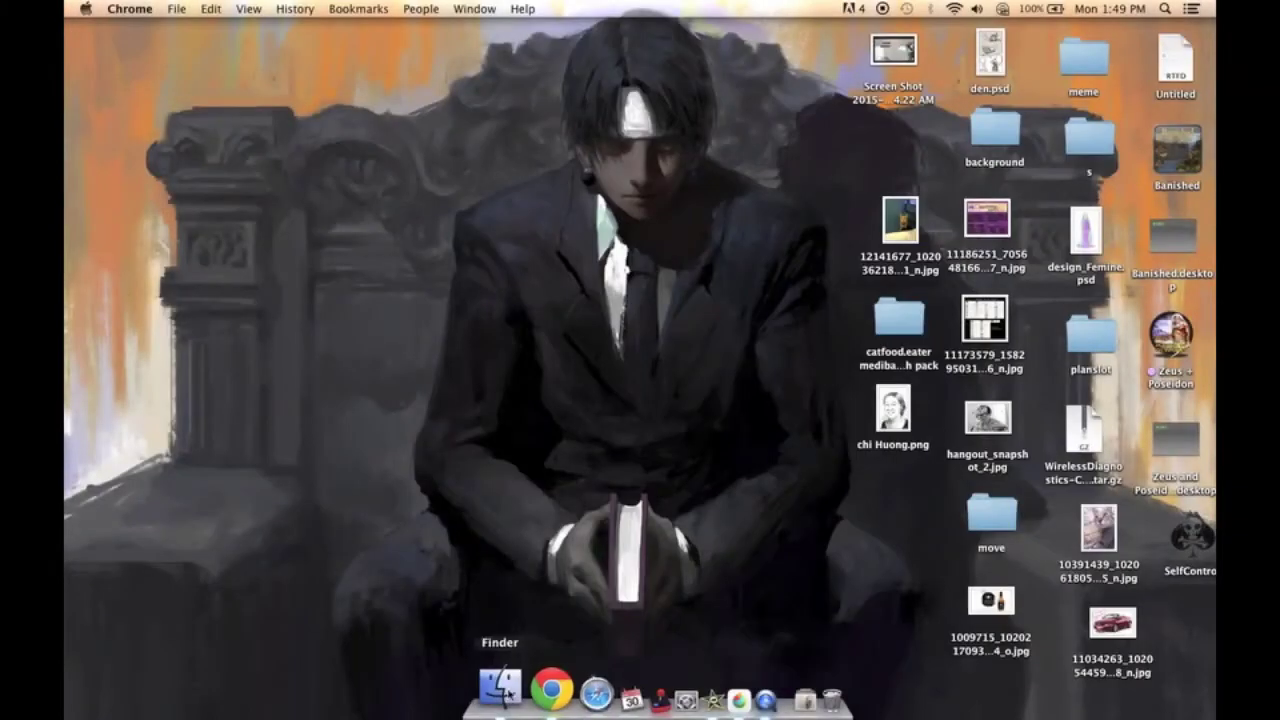
Switch to Finder, open the screentone pic folder inside For Drawing Manga and look into its clothes subfolder before returning.
left_click(503, 701)
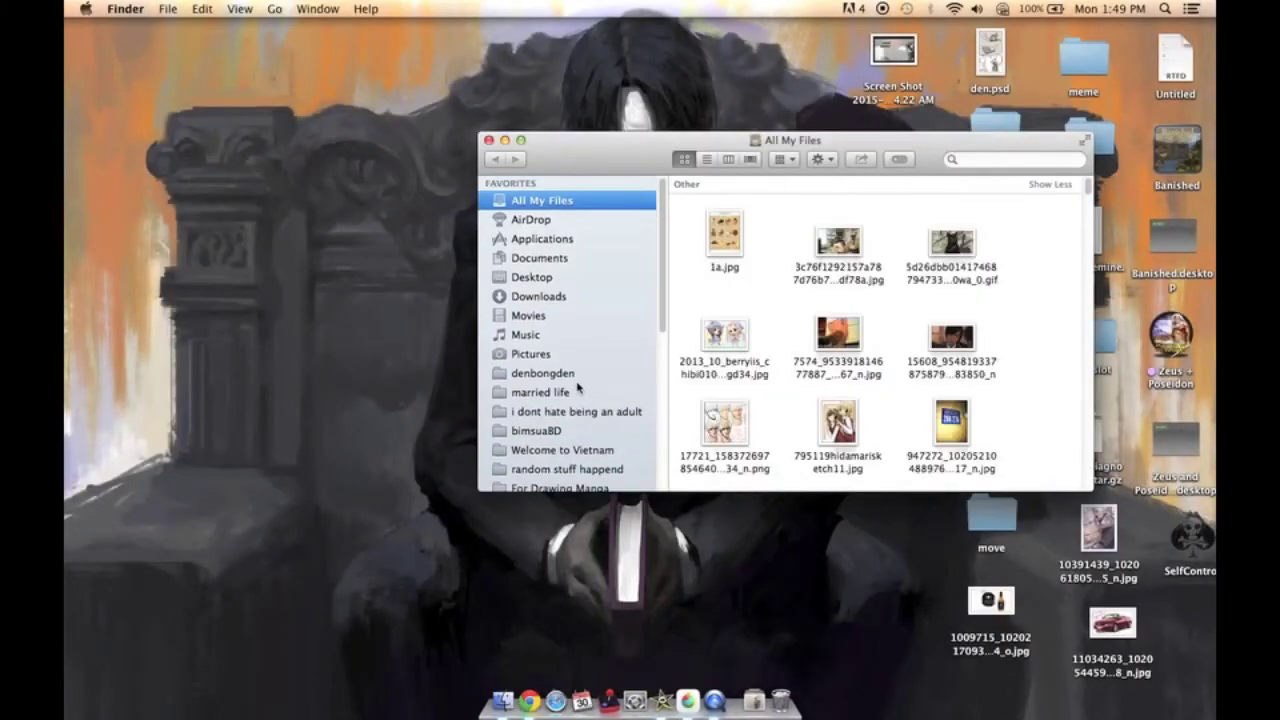
scroll(578, 387, "down", 2)
left_click(574, 463)
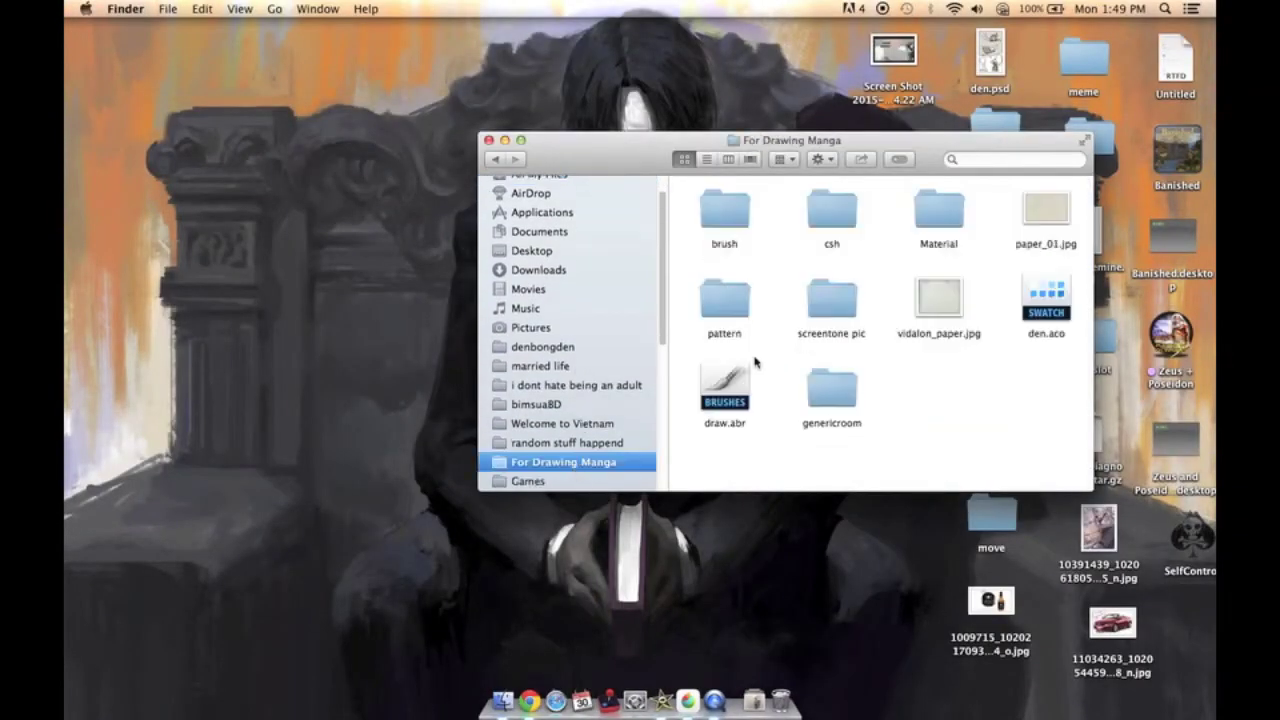
double_click(831, 300)
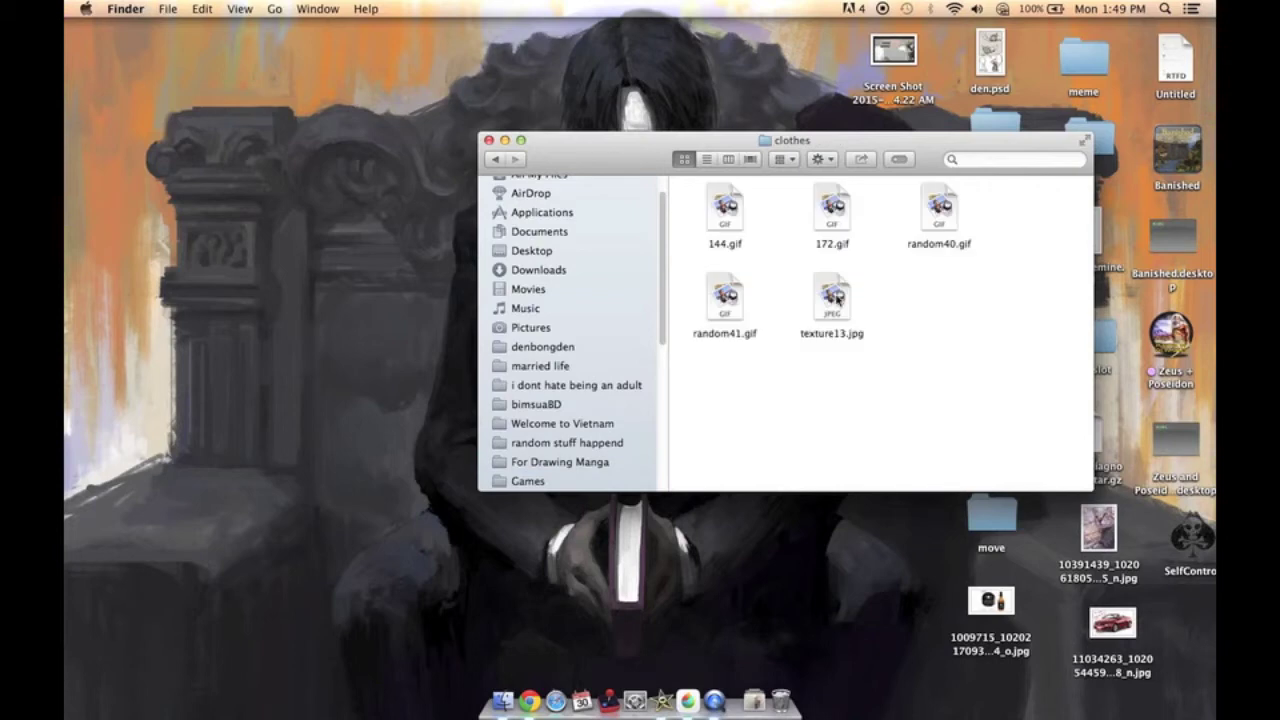
left_click(496, 162)
scroll(1009, 345, "down", 1)
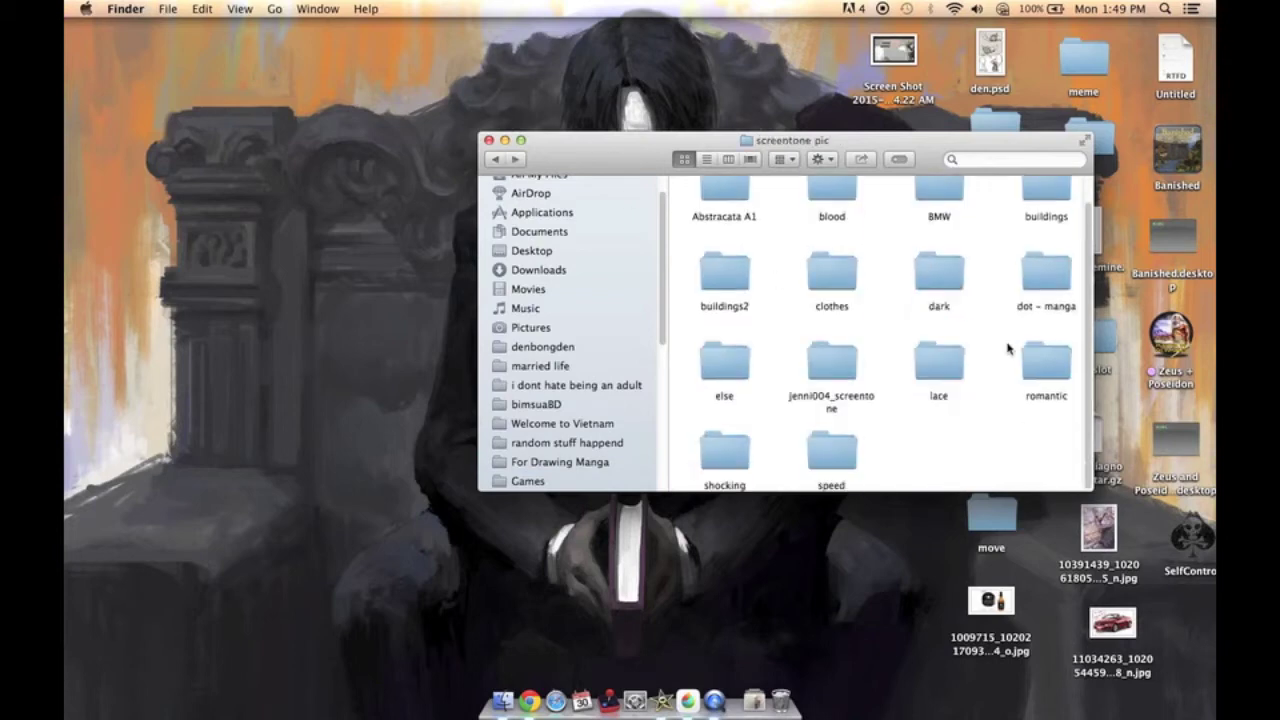
Look through the screentone images in the dark folder, close the file window and switch back to MediBang Paint Pro.
double_click(951, 277)
scroll(861, 318, "down", 3)
scroll(860, 317, "up", 3)
scroll(865, 320, "down", 3)
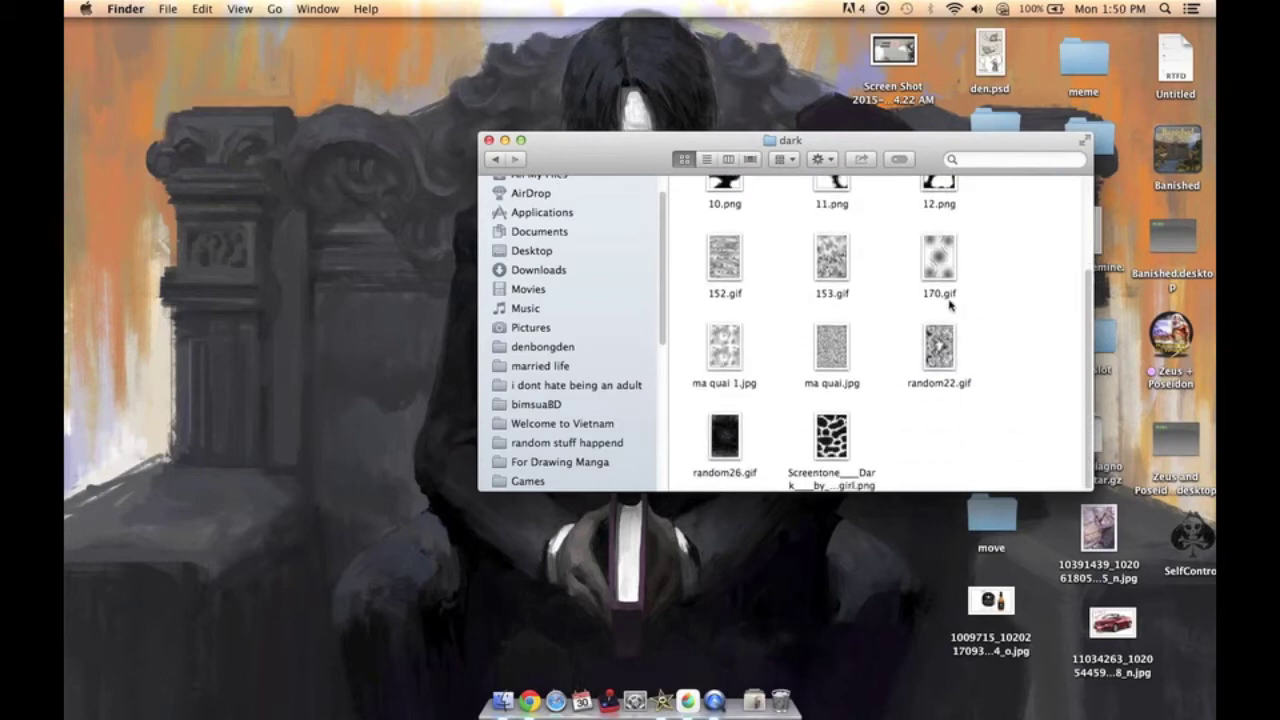
scroll(960, 295, "up", 2)
scroll(971, 284, "up", 1)
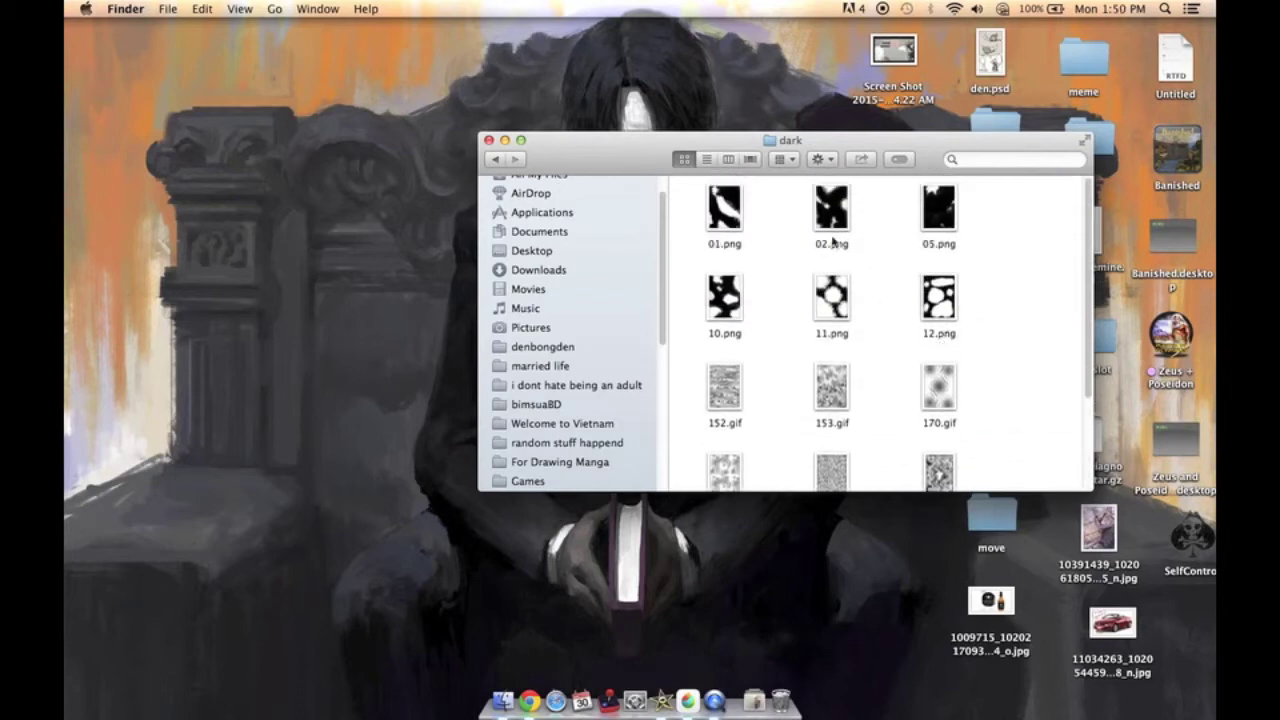
left_click(488, 141)
key("ctrl+Right")
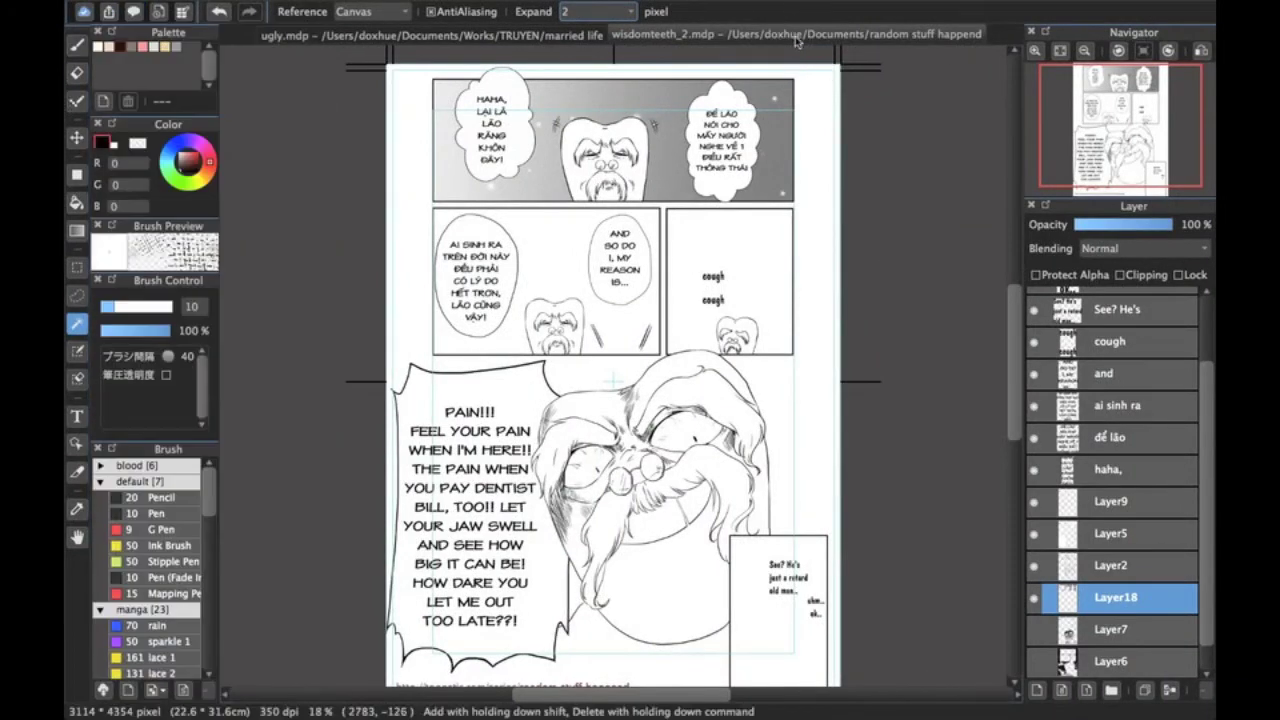
Open the image 170.gif from the For Drawing Manga > screentone pic > dark folder.
key("super+o")
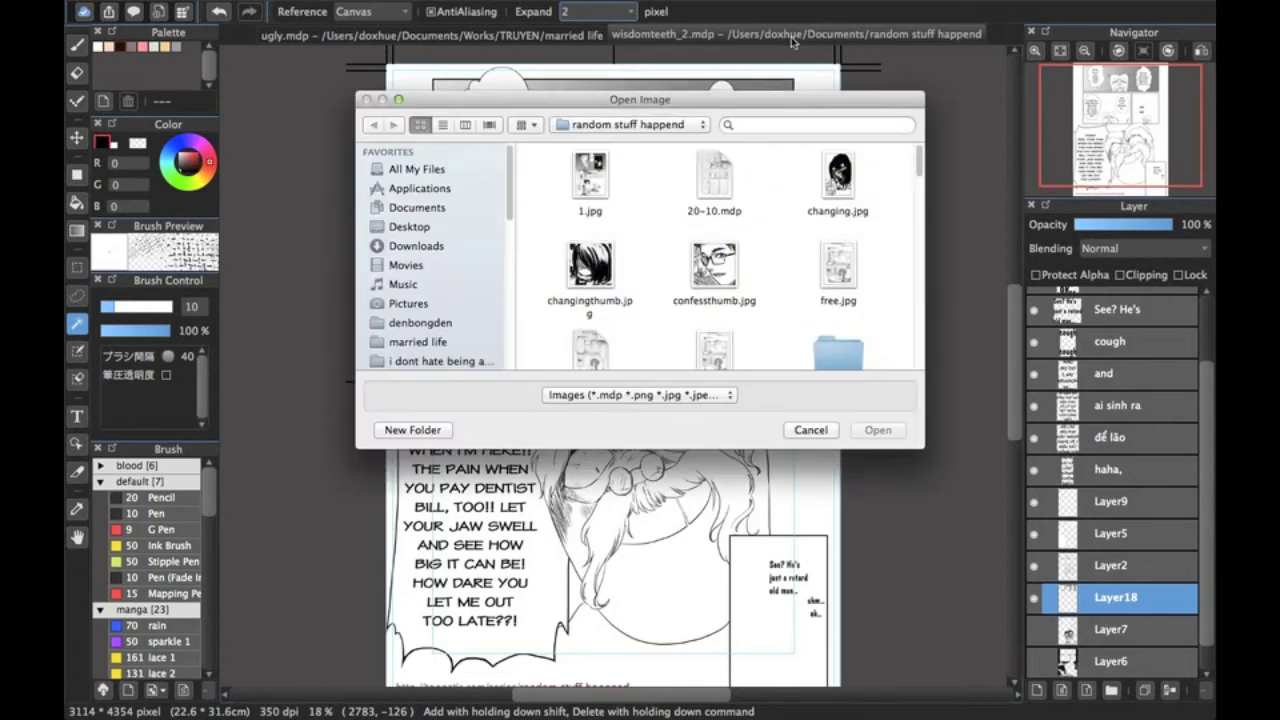
scroll(469, 257, "down", 5)
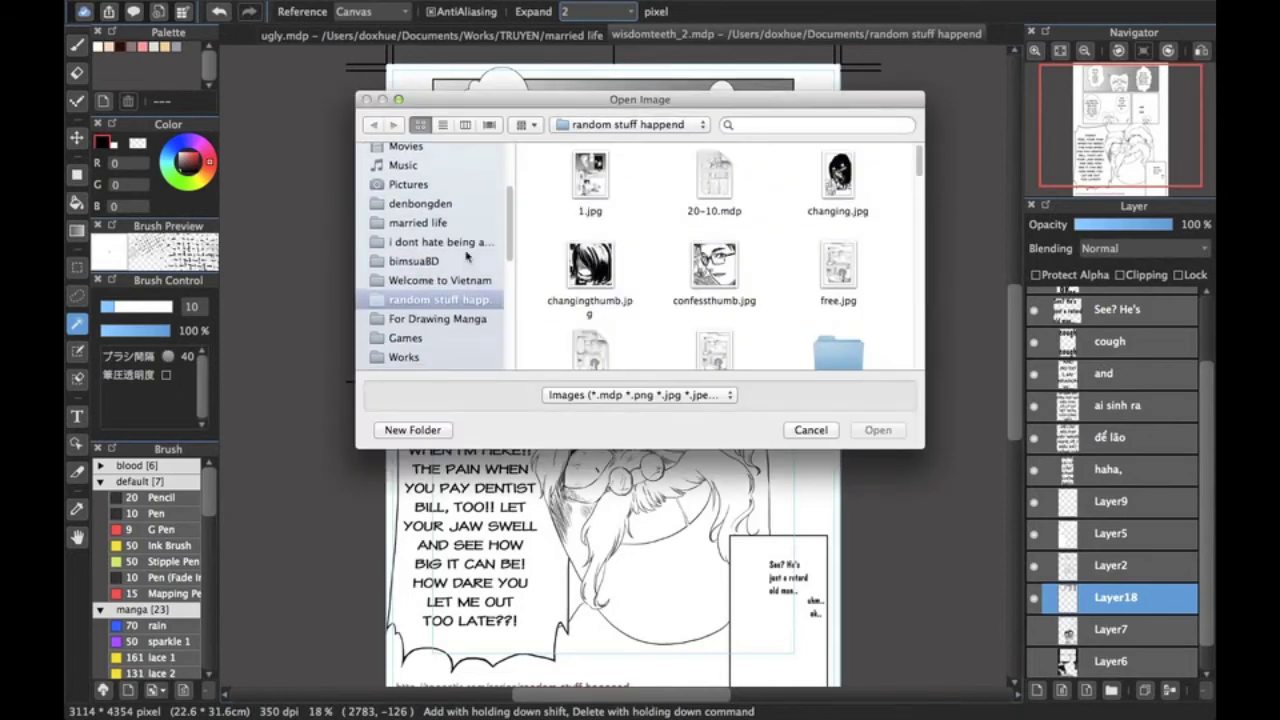
left_click(440, 301)
scroll(775, 228, "down", 3)
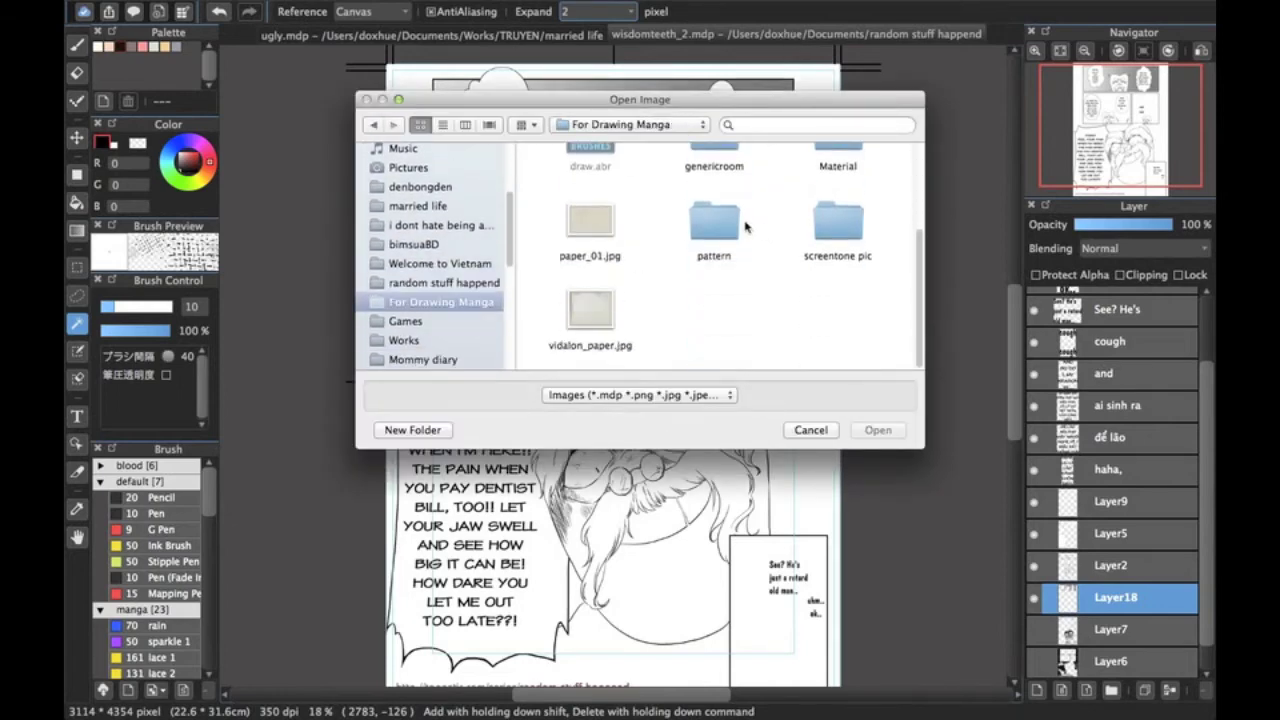
double_click(828, 229)
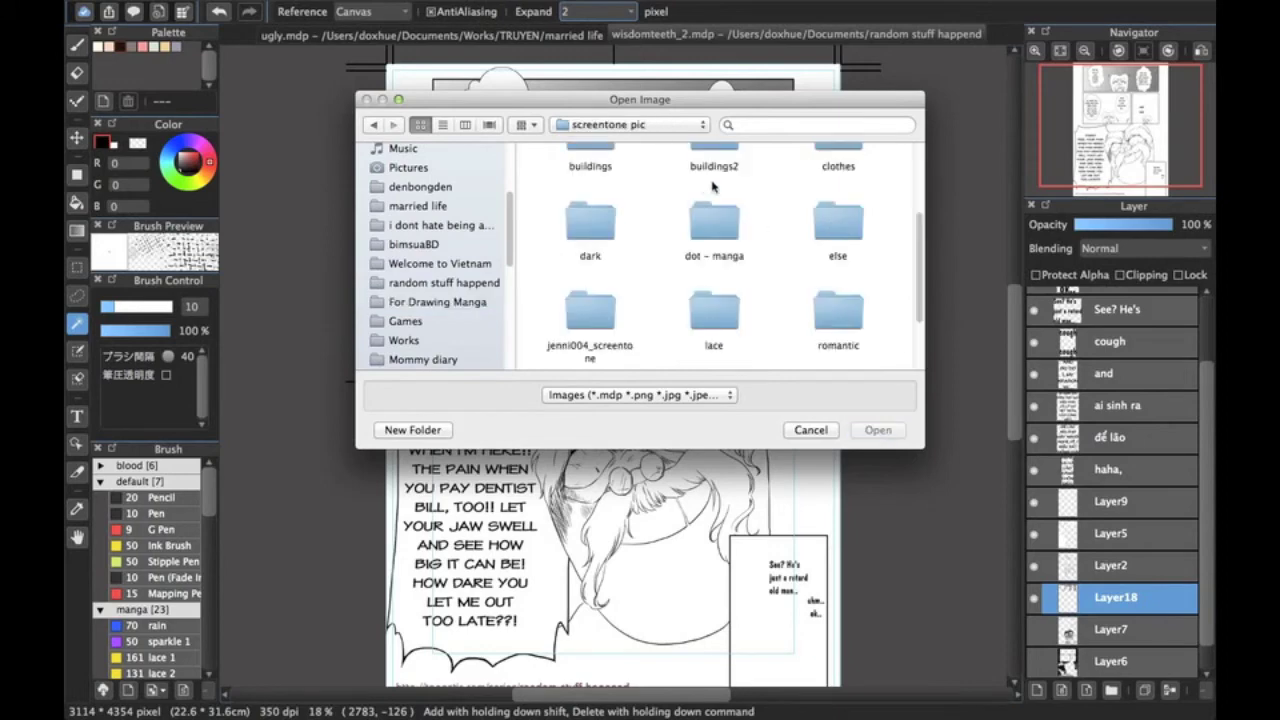
scroll(770, 216, "down", 1)
scroll(785, 210, "up", 4)
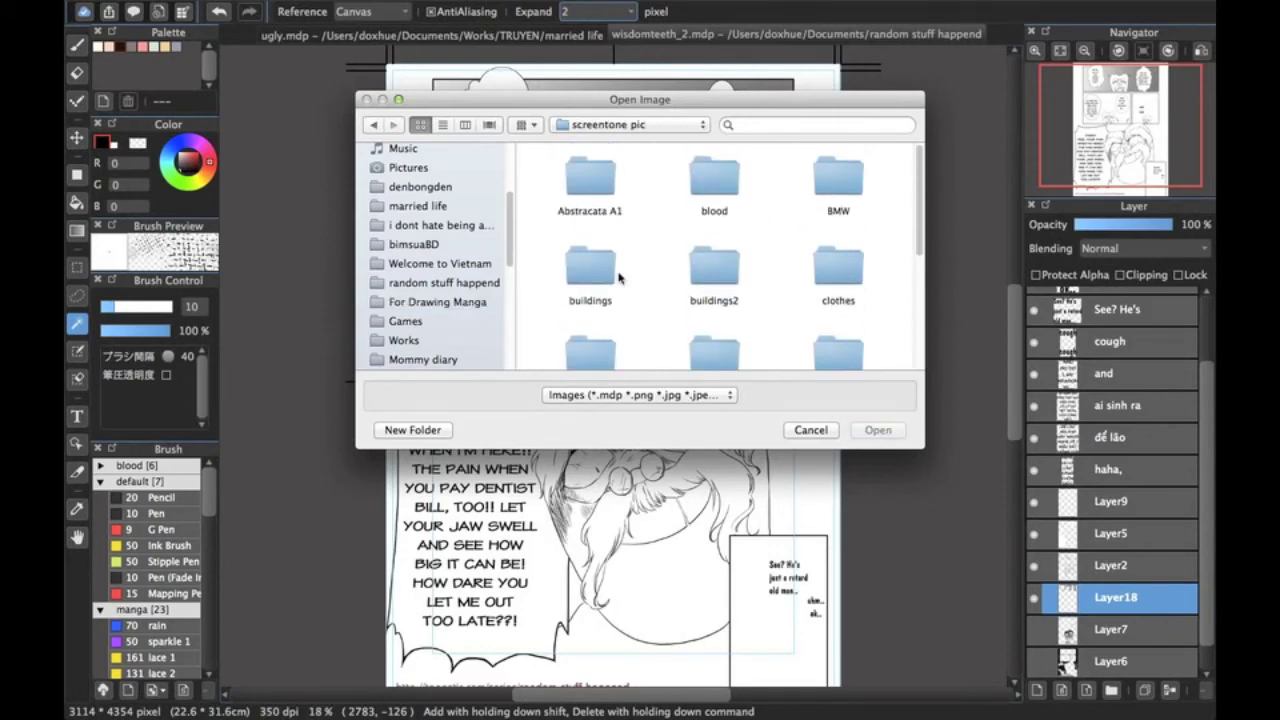
scroll(620, 278, "down", 2)
double_click(600, 280)
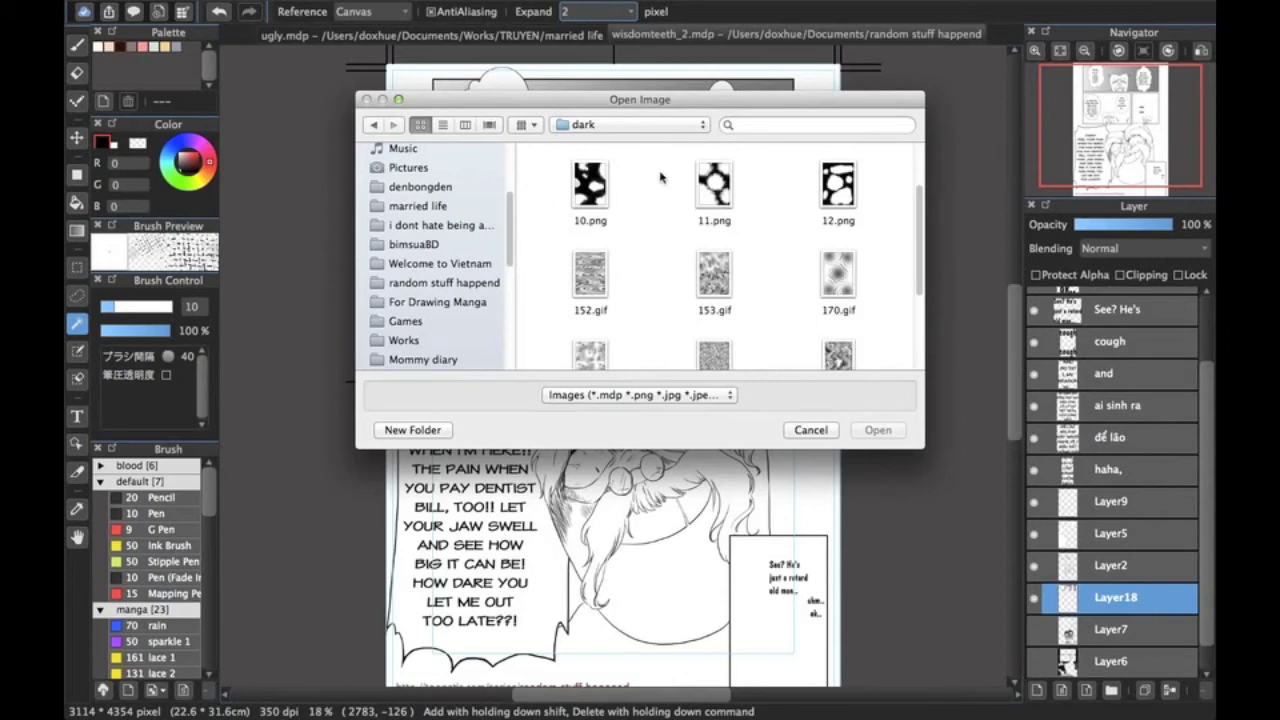
double_click(842, 285)
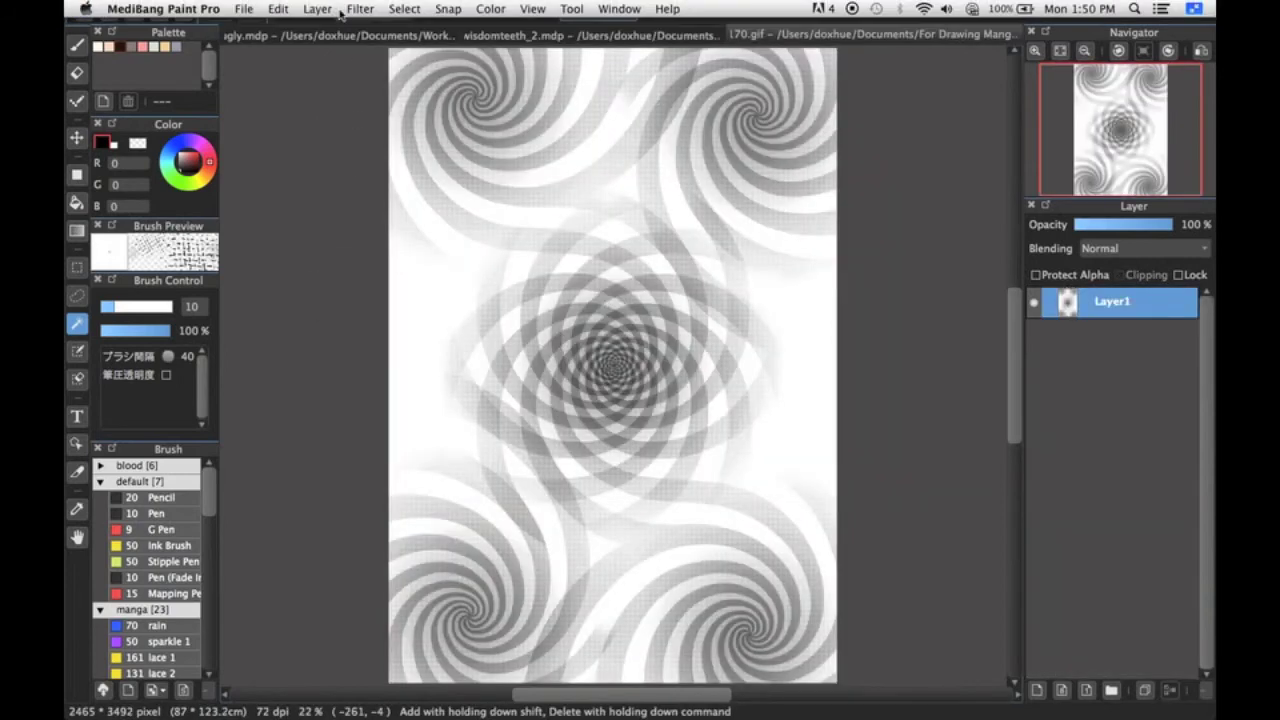
Check the width, height and resolution of 170.gif in the image size settings, and return to the wisdomteeth_2.mdp page.
left_click(352, 9)
mouse_move(295, 8)
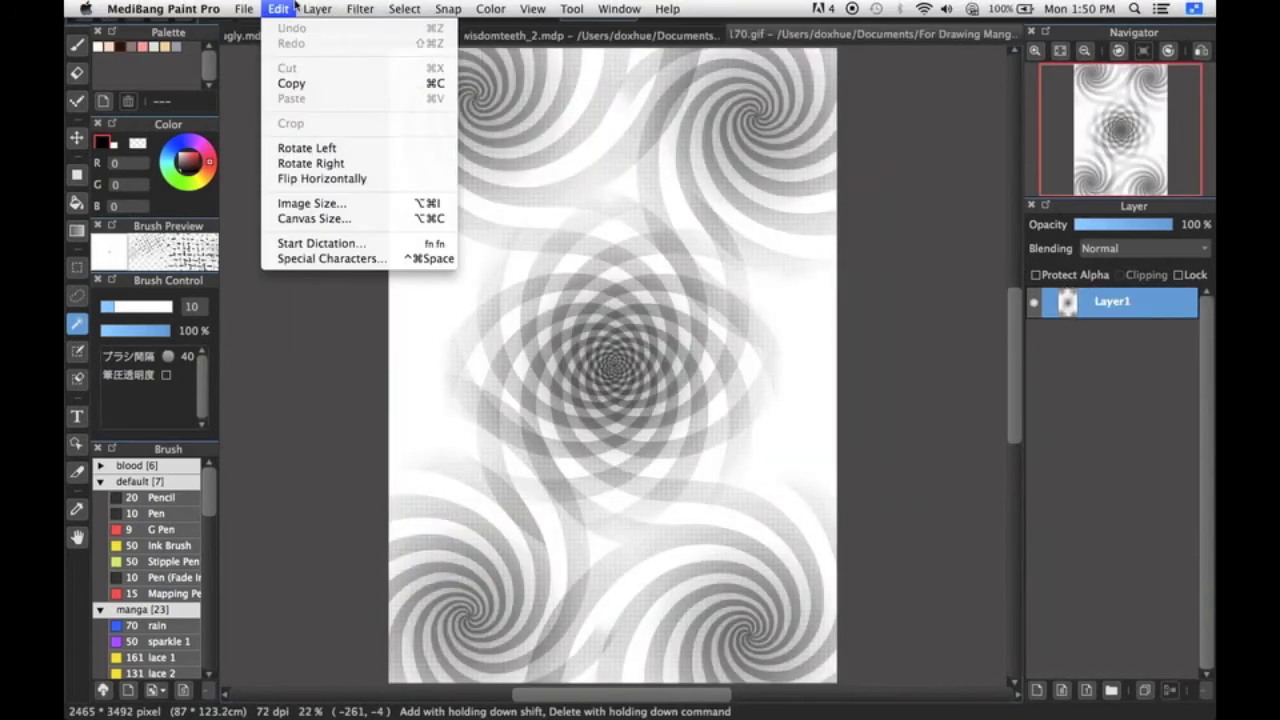
left_click(313, 205)
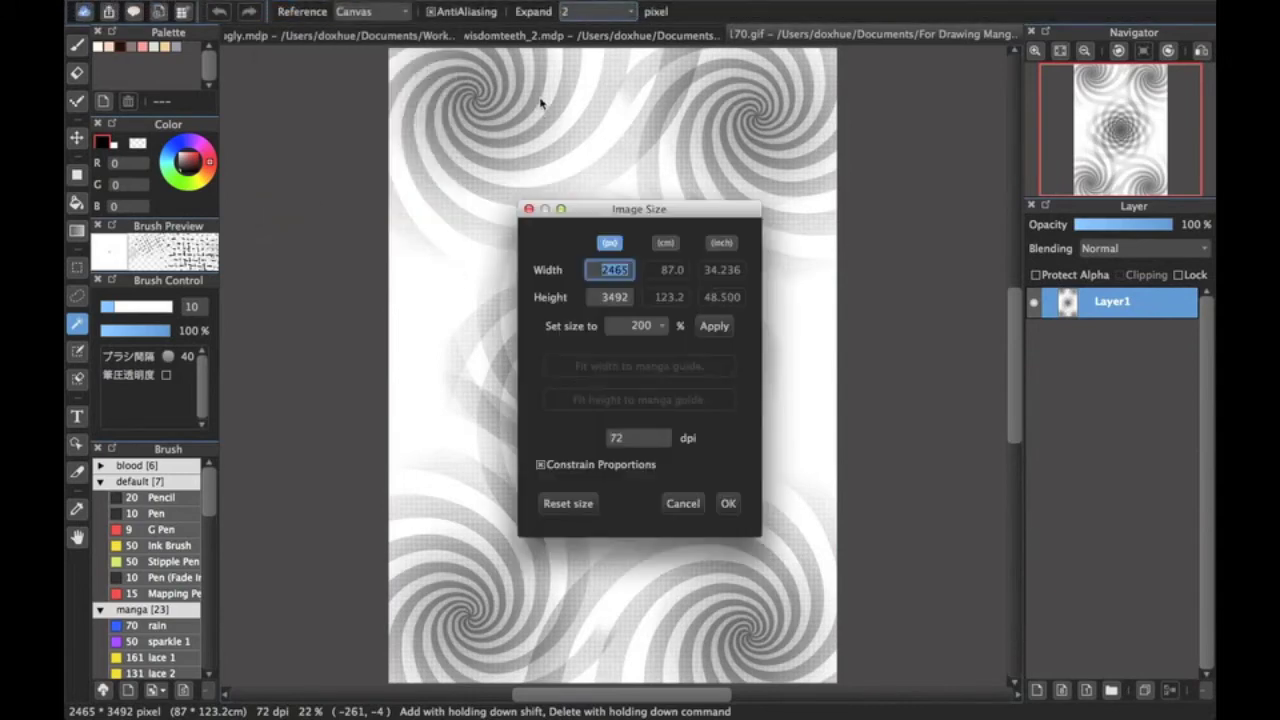
left_click(602, 297)
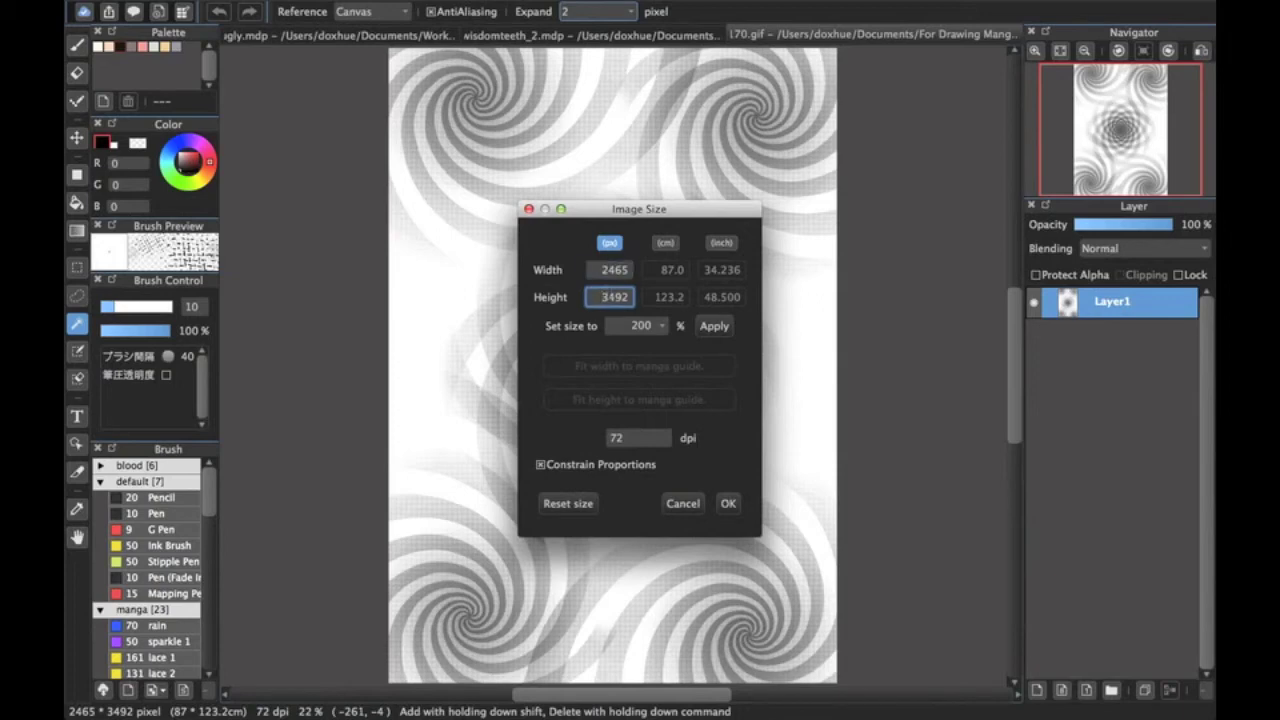
left_click(726, 503)
left_click(533, 38)
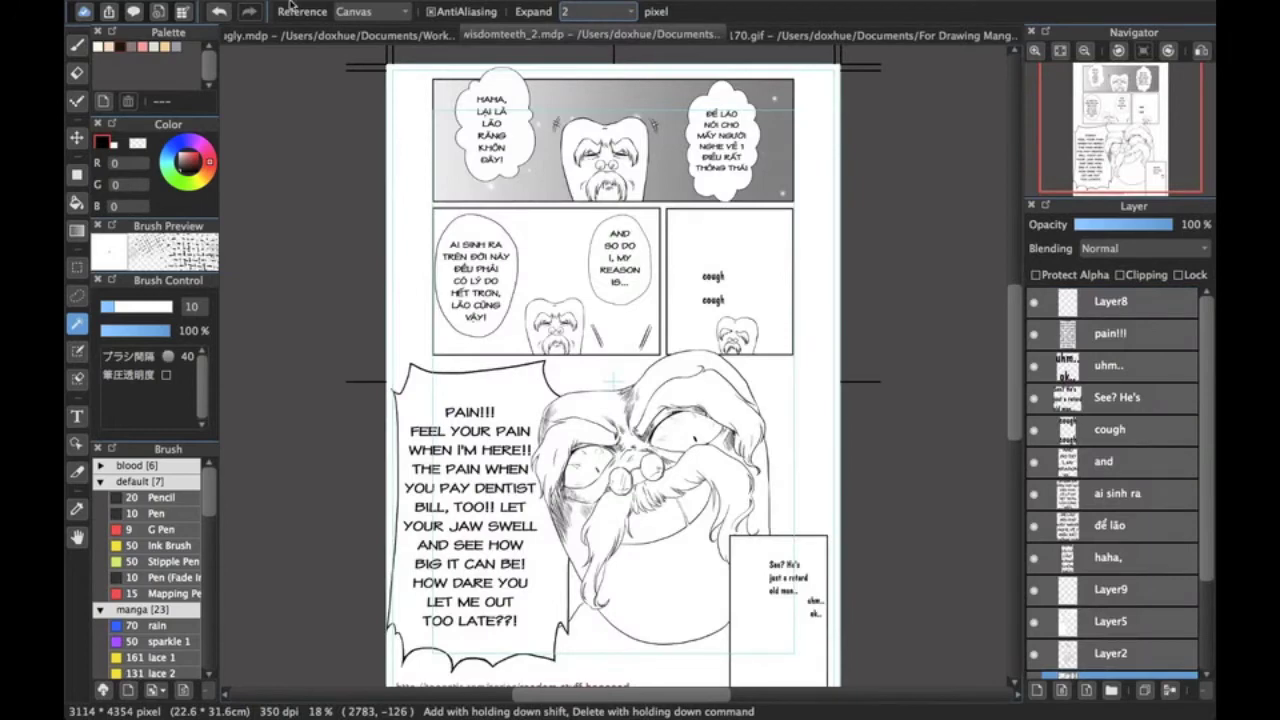
Check the width, height and resolution of the wisdomteeth_2.mdp page in the image size settings without changing them.
left_click(280, 8)
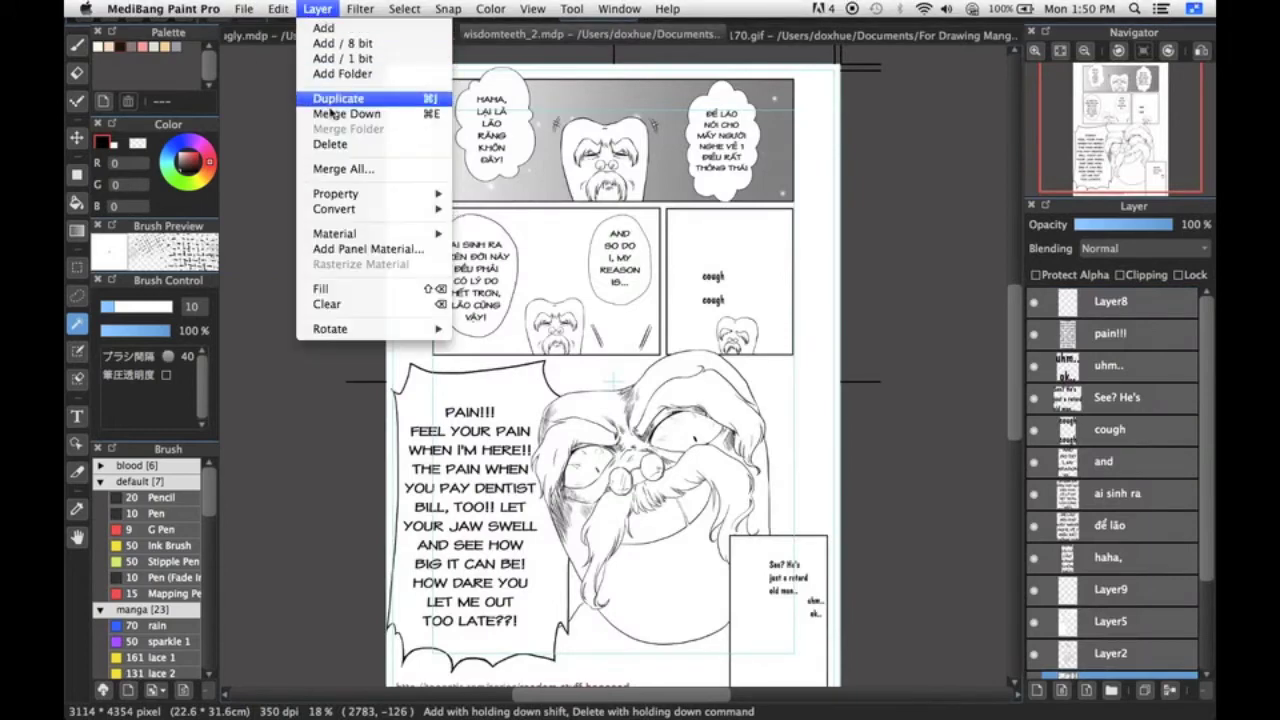
mouse_move(358, 9)
mouse_move(275, 11)
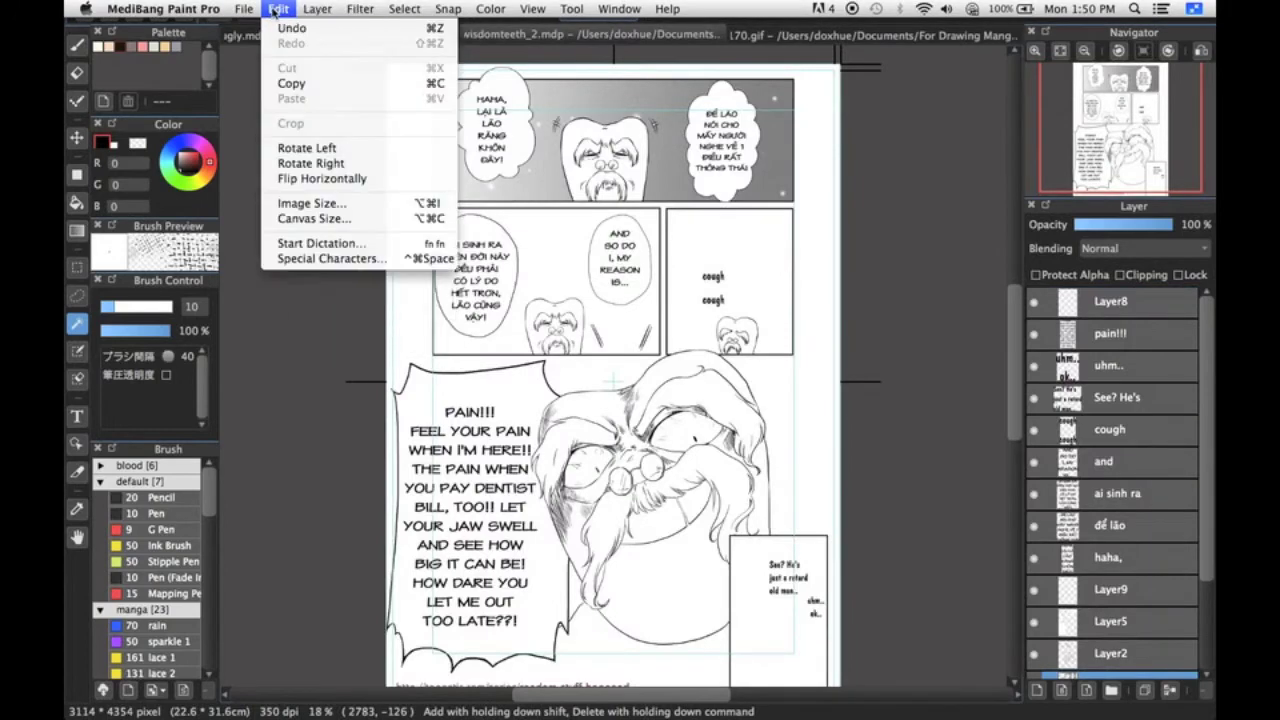
left_click(327, 202)
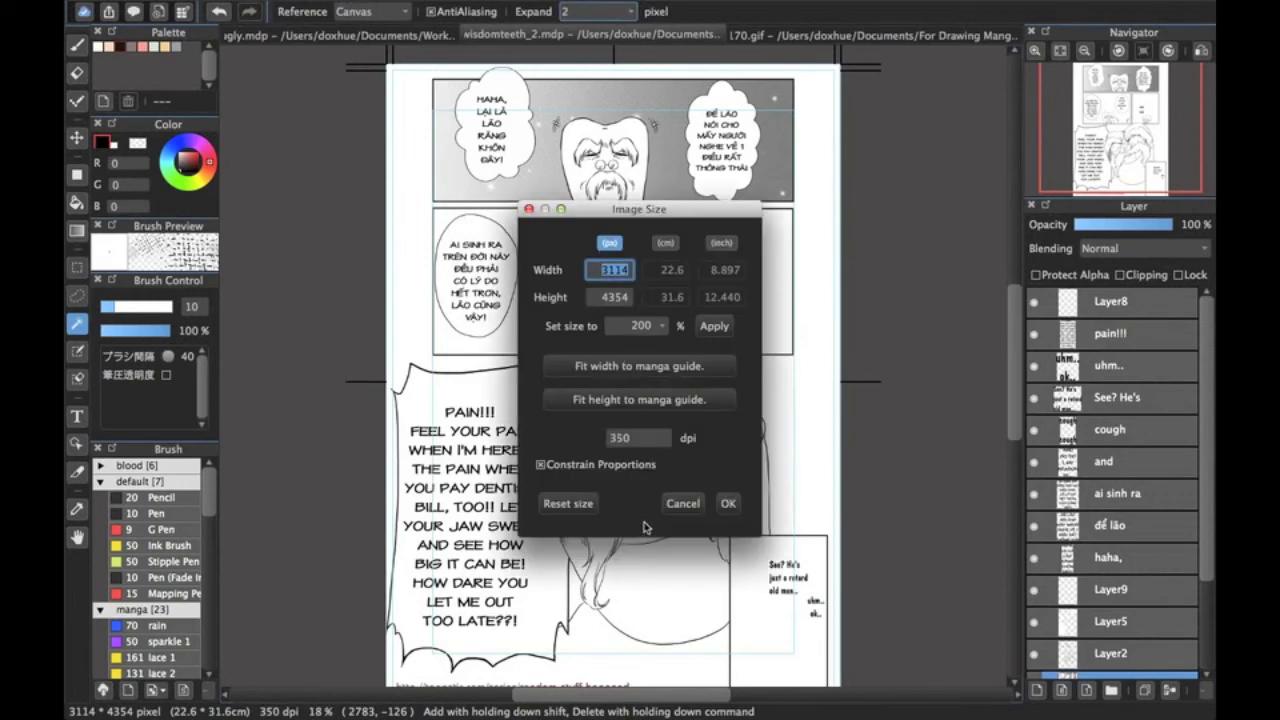
left_click(683, 503)
Add the 170.gif canvas to the tone materials and name the new material tone.
left_click(870, 36)
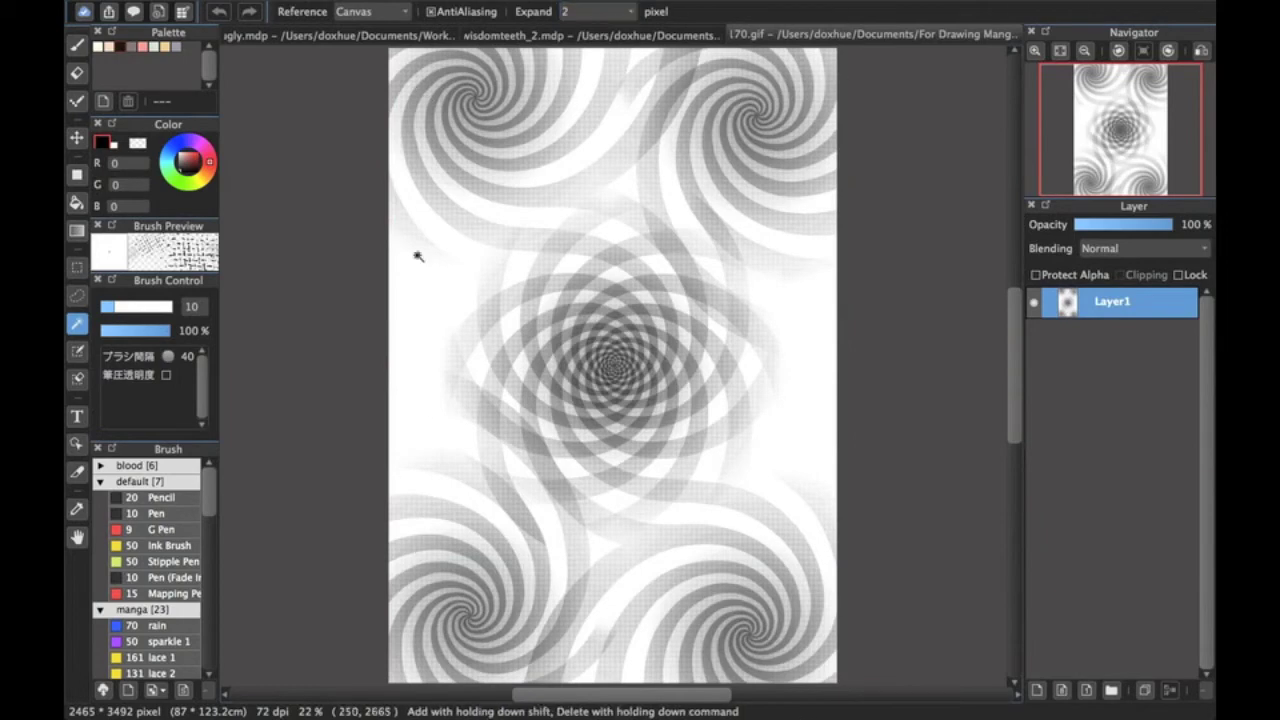
left_click(133, 12)
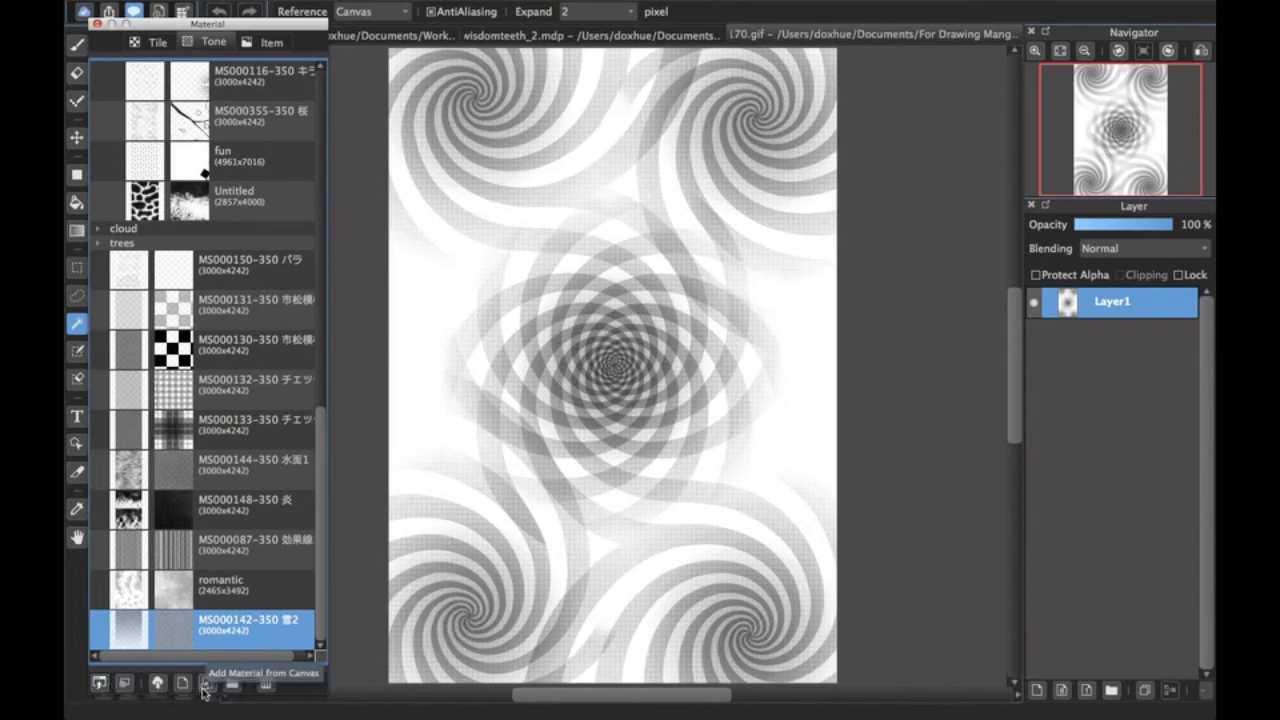
left_click(205, 685)
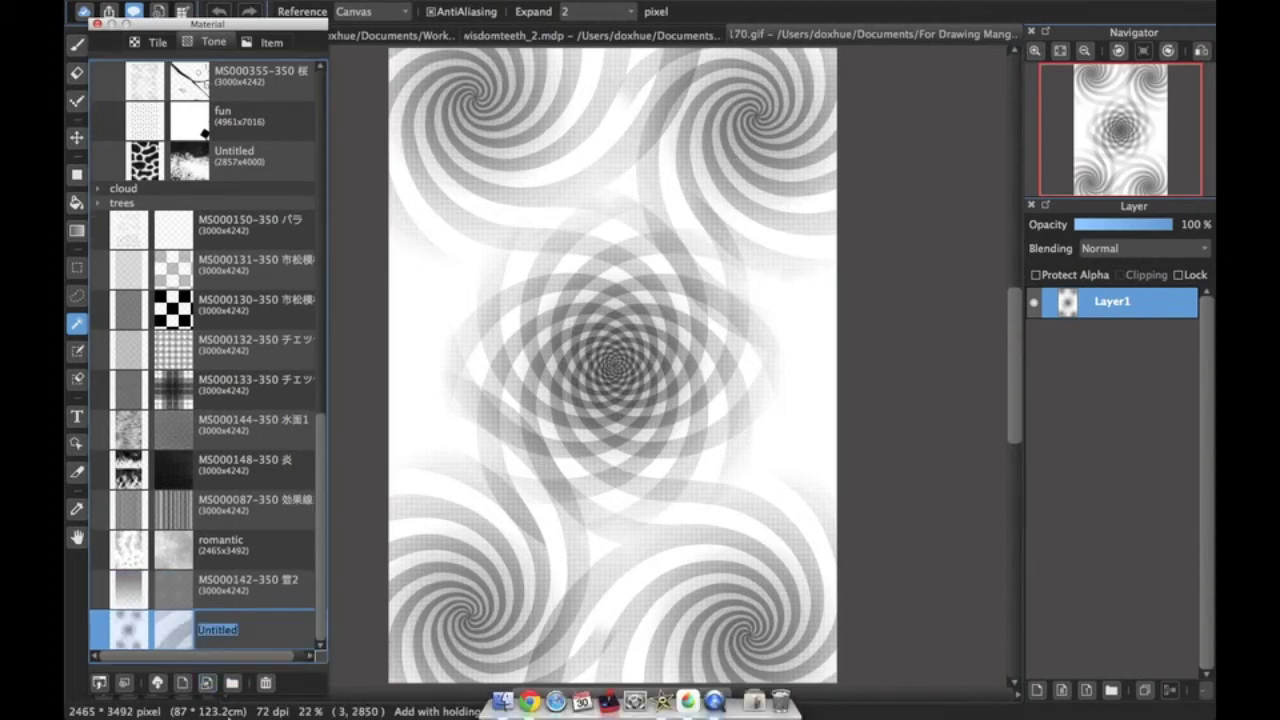
type("tone")
key("Return")
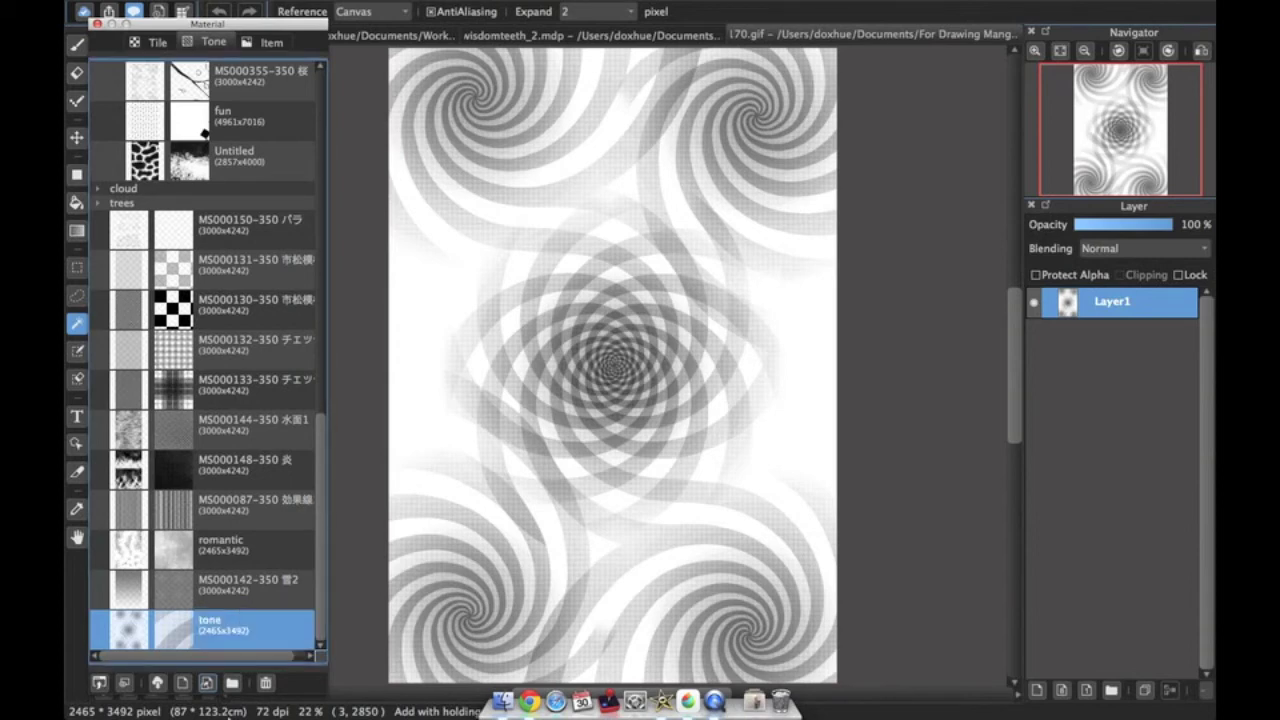
Select the first panel's background on the wisdomteeth_2.mdp page, place the tone material in it at 100% zoom and deselect.
left_click(588, 36)
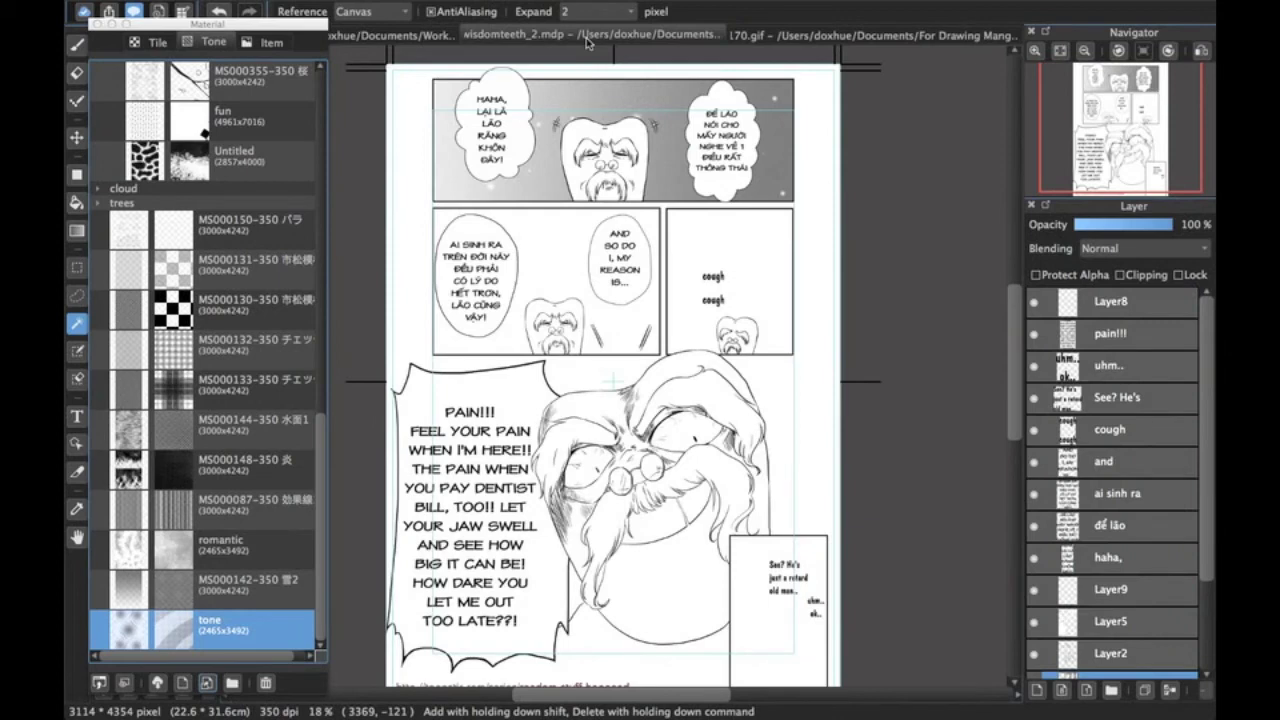
left_click(657, 214)
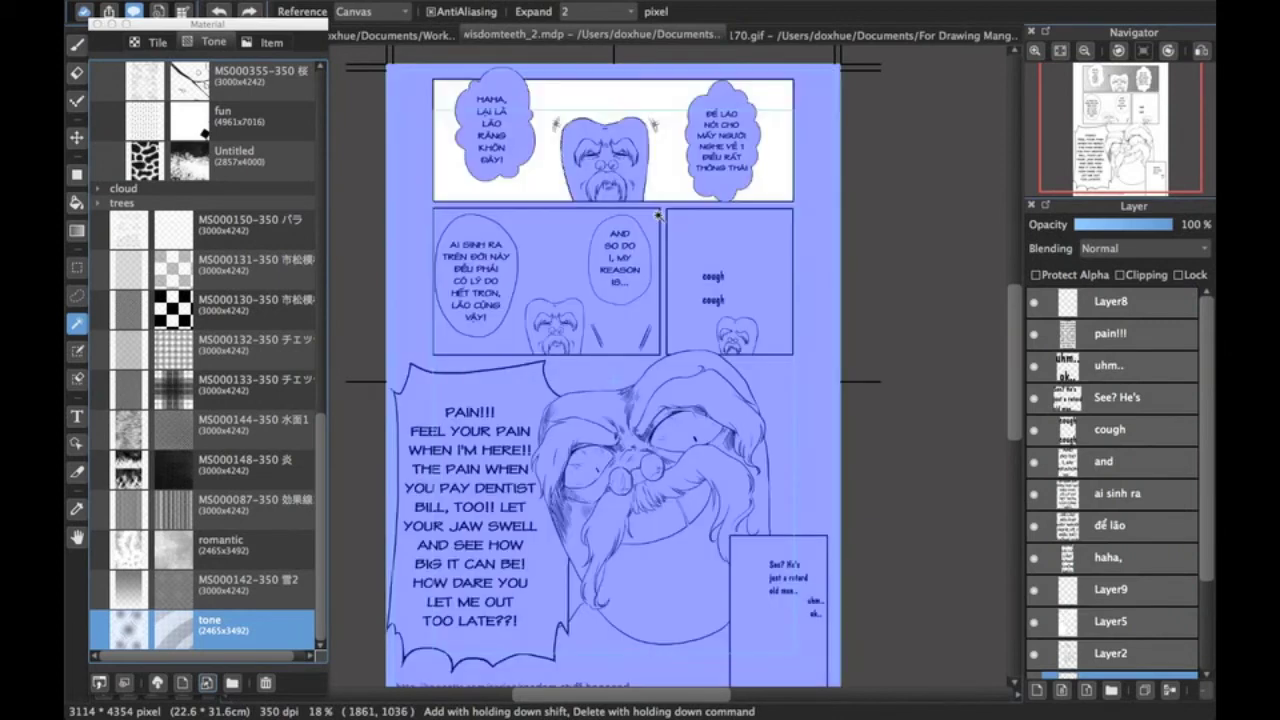
left_click_drag(210, 626, 611, 157)
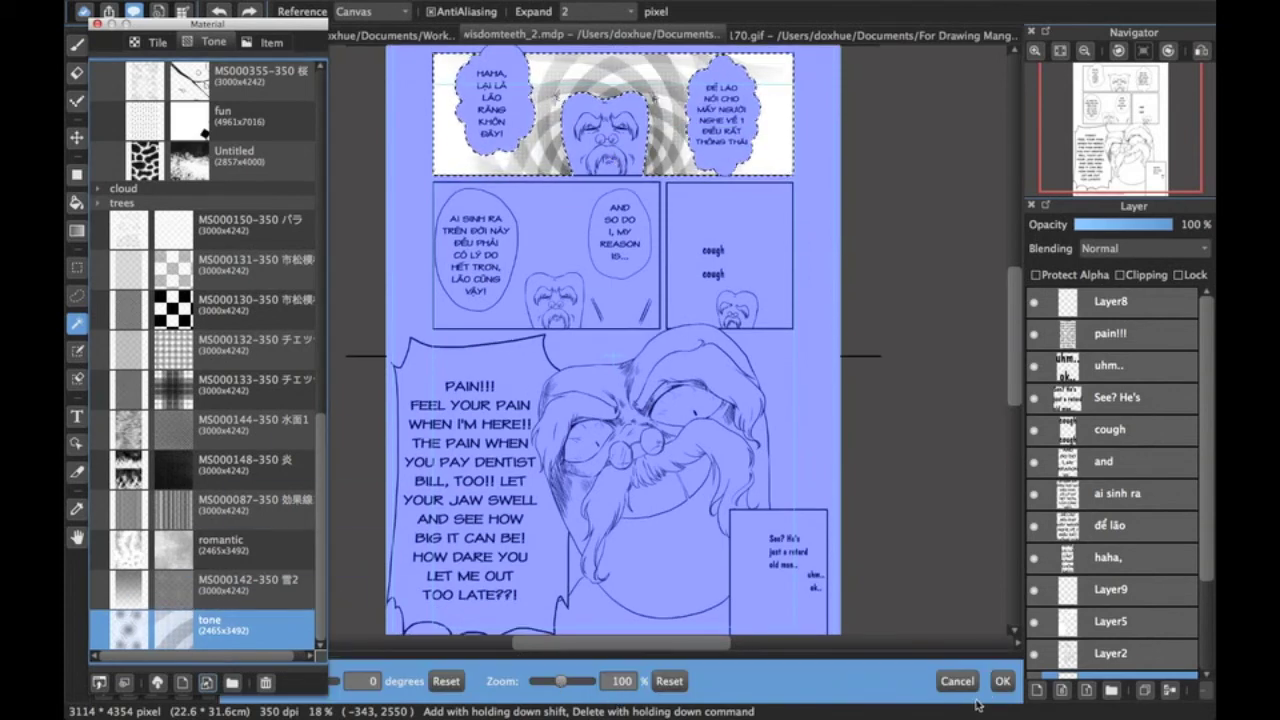
left_click(1002, 683)
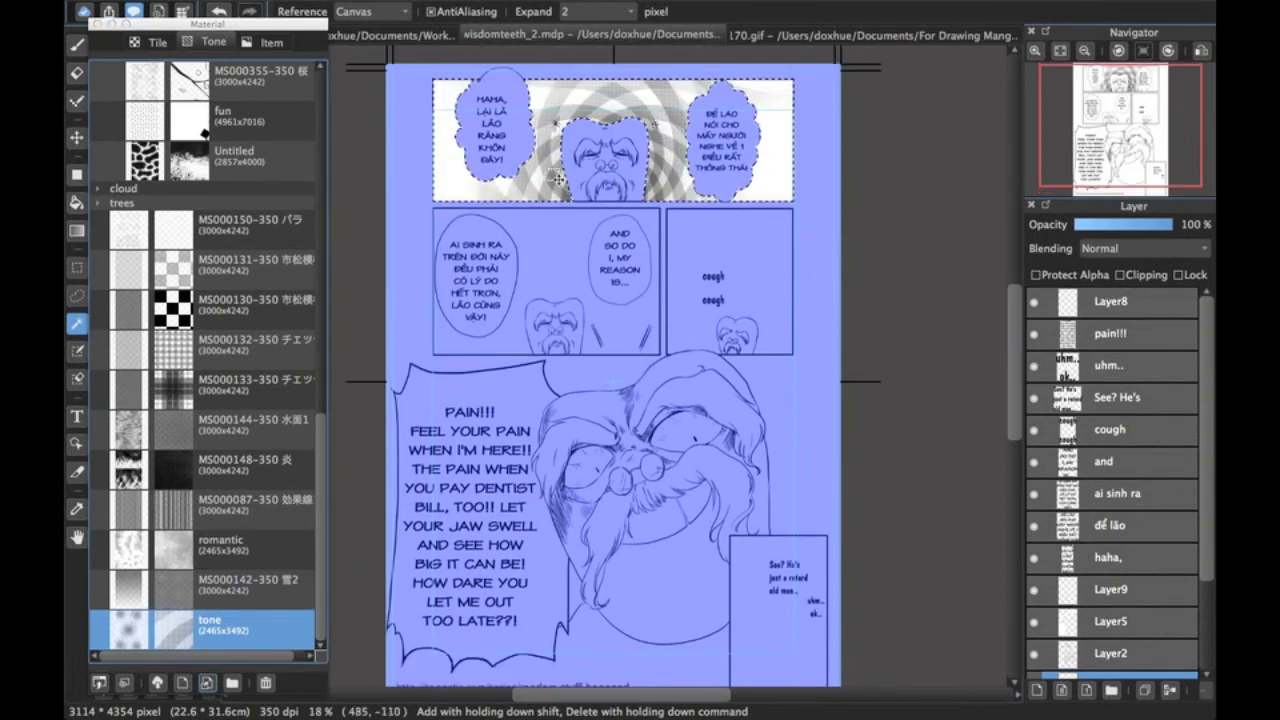
key("super+d")
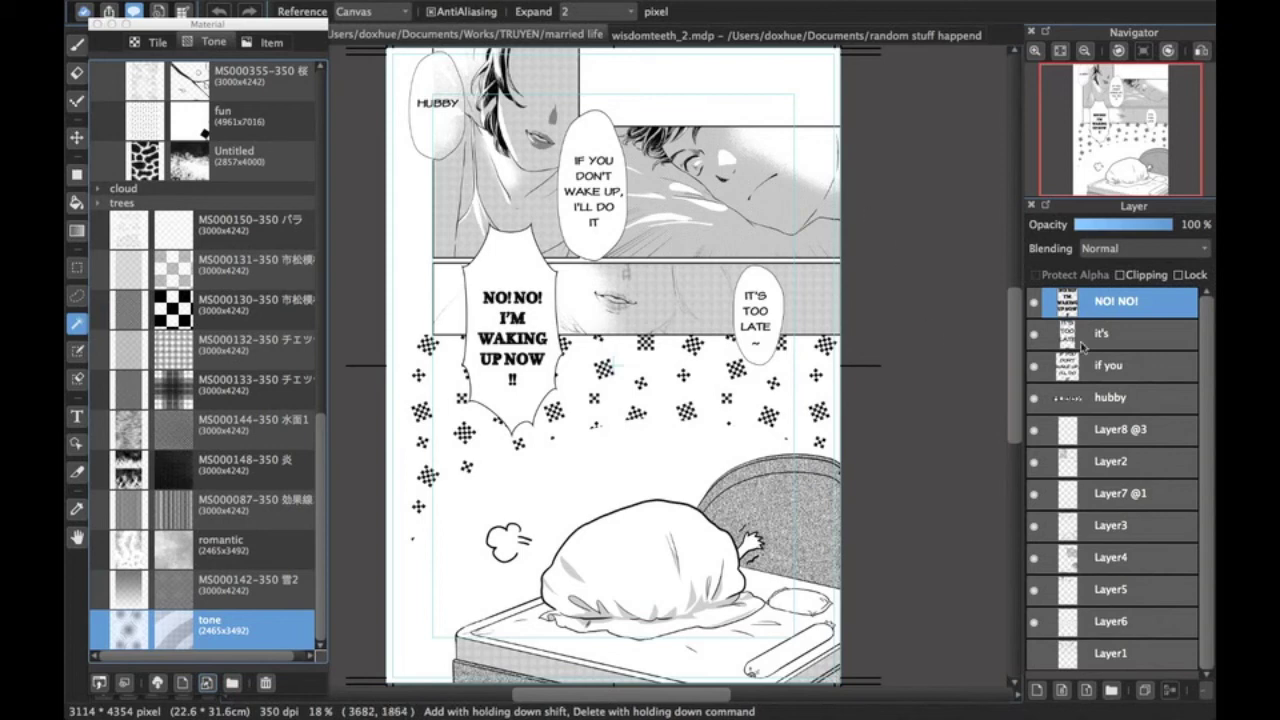
Hide the screentone layer Layer4 on the ugly.mdp page and add a new layer directly above it.
left_click(1035, 559)
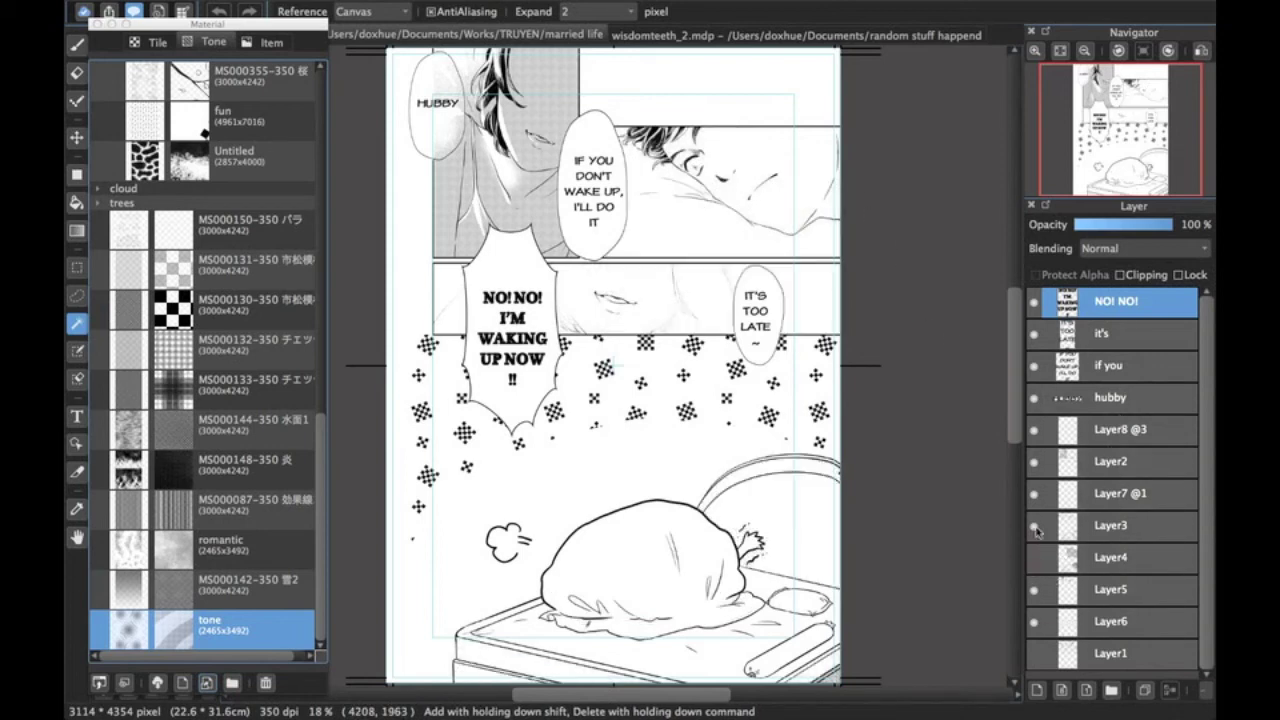
left_click(1122, 560)
left_click(1040, 690)
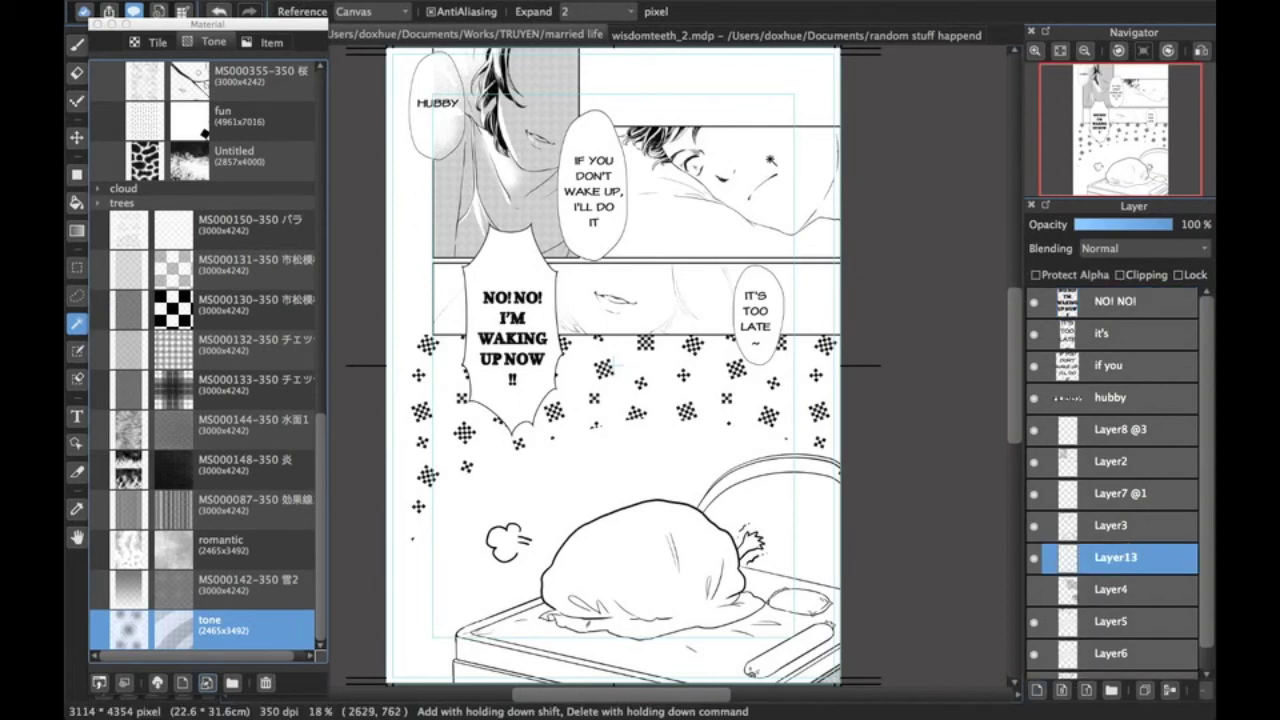
Select the lying man's face and fill it with the tile tone MT000003-350 at 100% zoom, close the materials window and deselect.
left_click(769, 159)
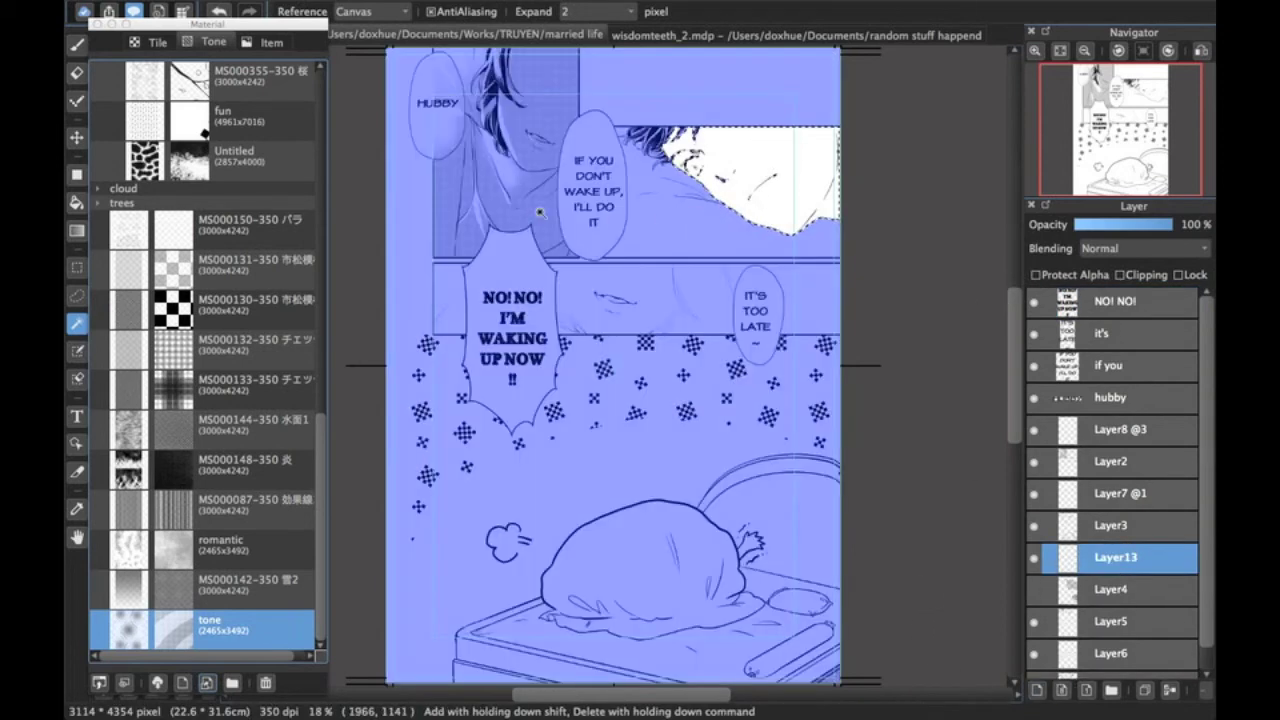
left_click(150, 45)
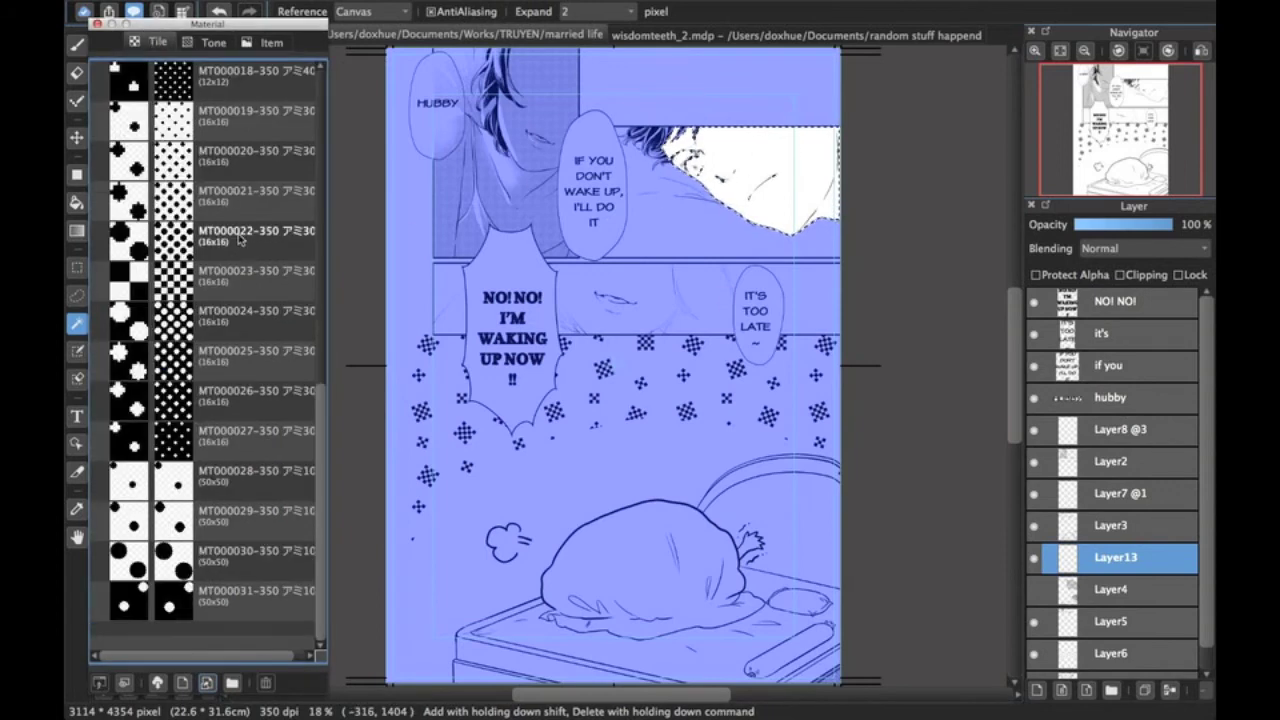
scroll(236, 230, "up", 5)
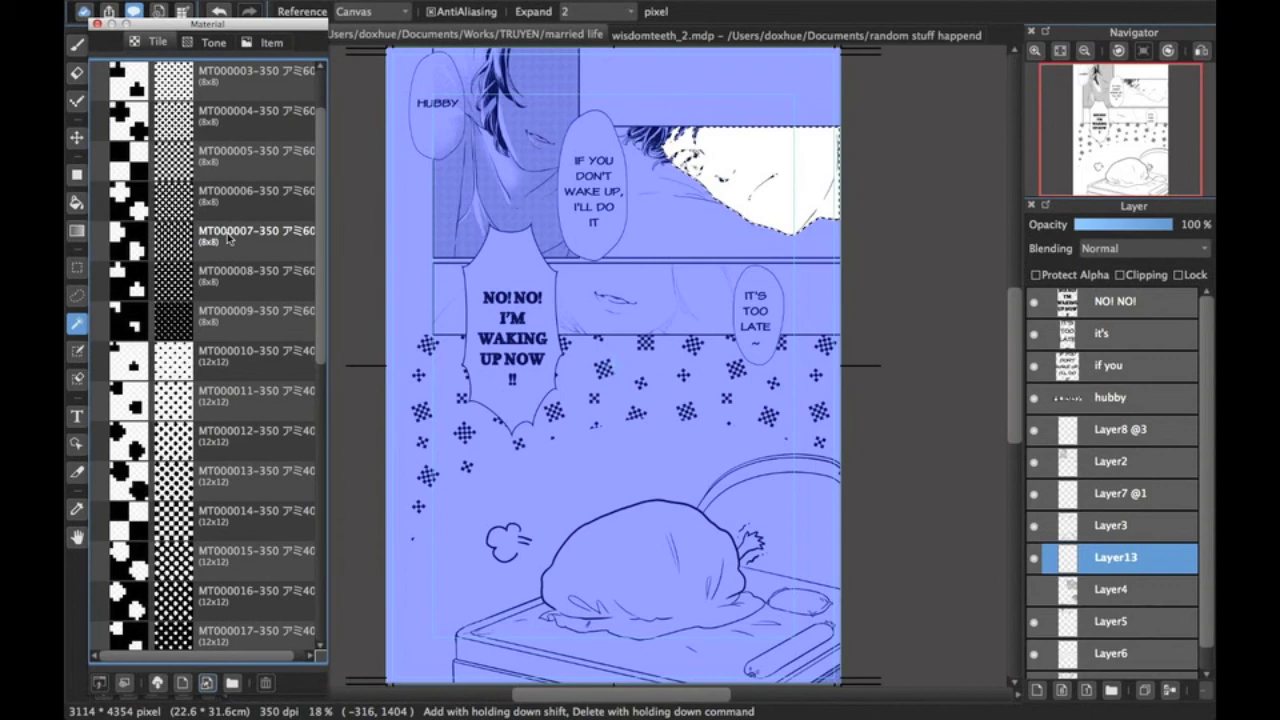
scroll(220, 250, "up", 5)
left_click_drag(200, 172, 683, 185)
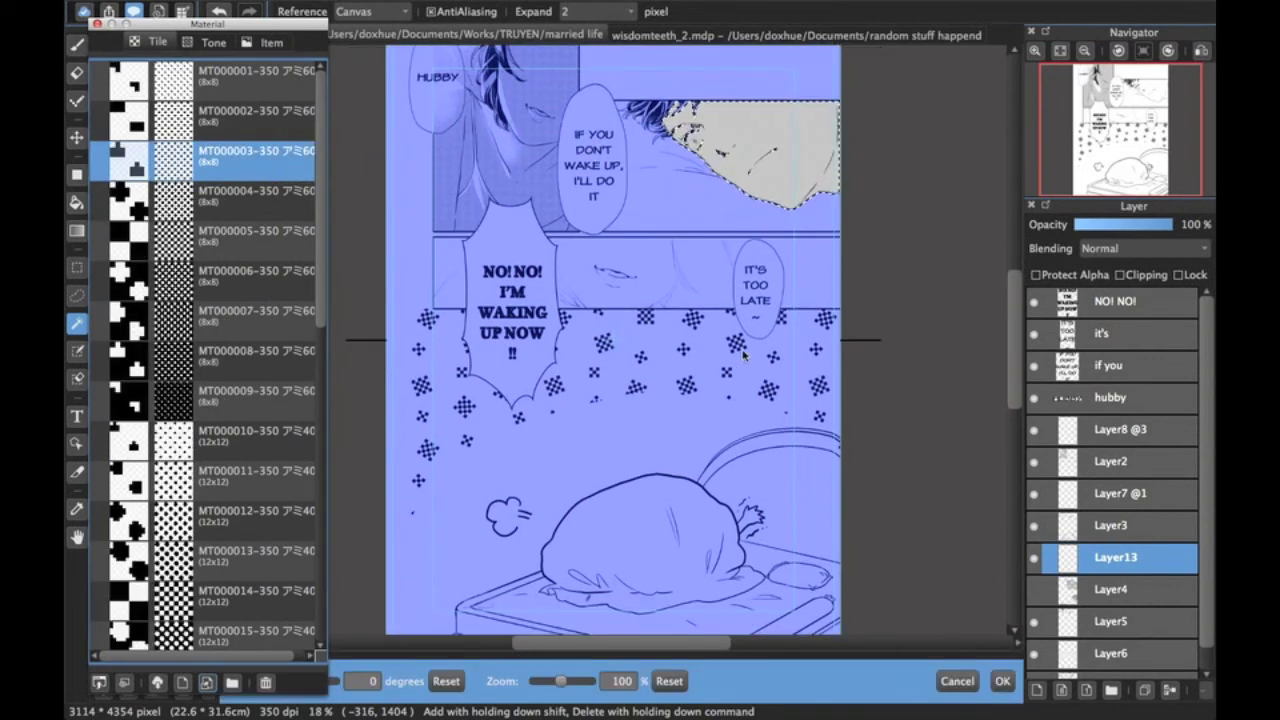
left_click(1003, 681)
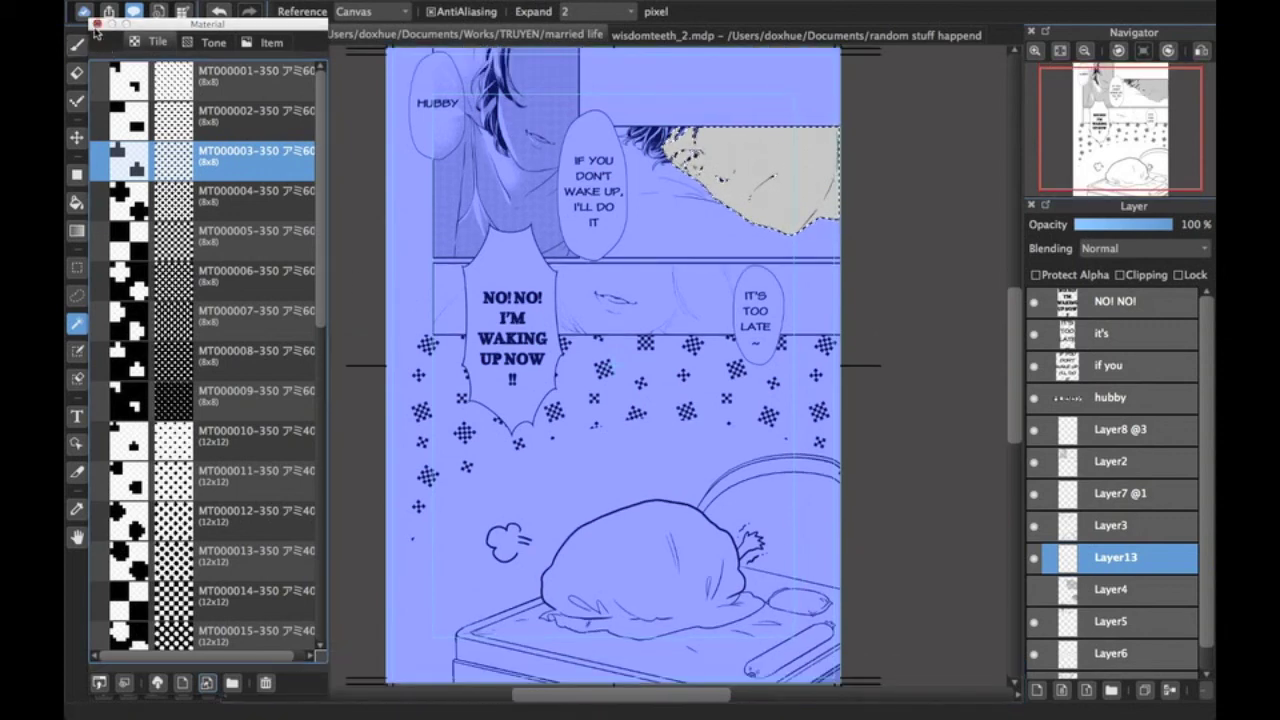
left_click(96, 22)
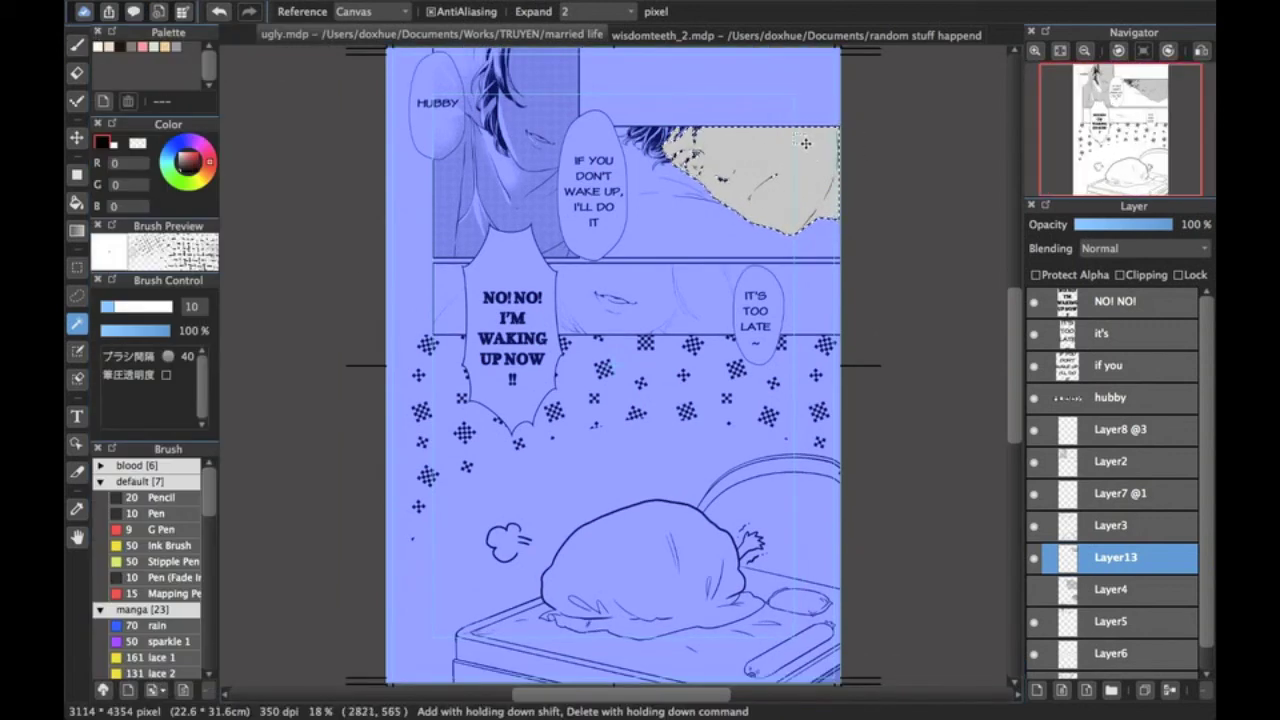
key("super+d")
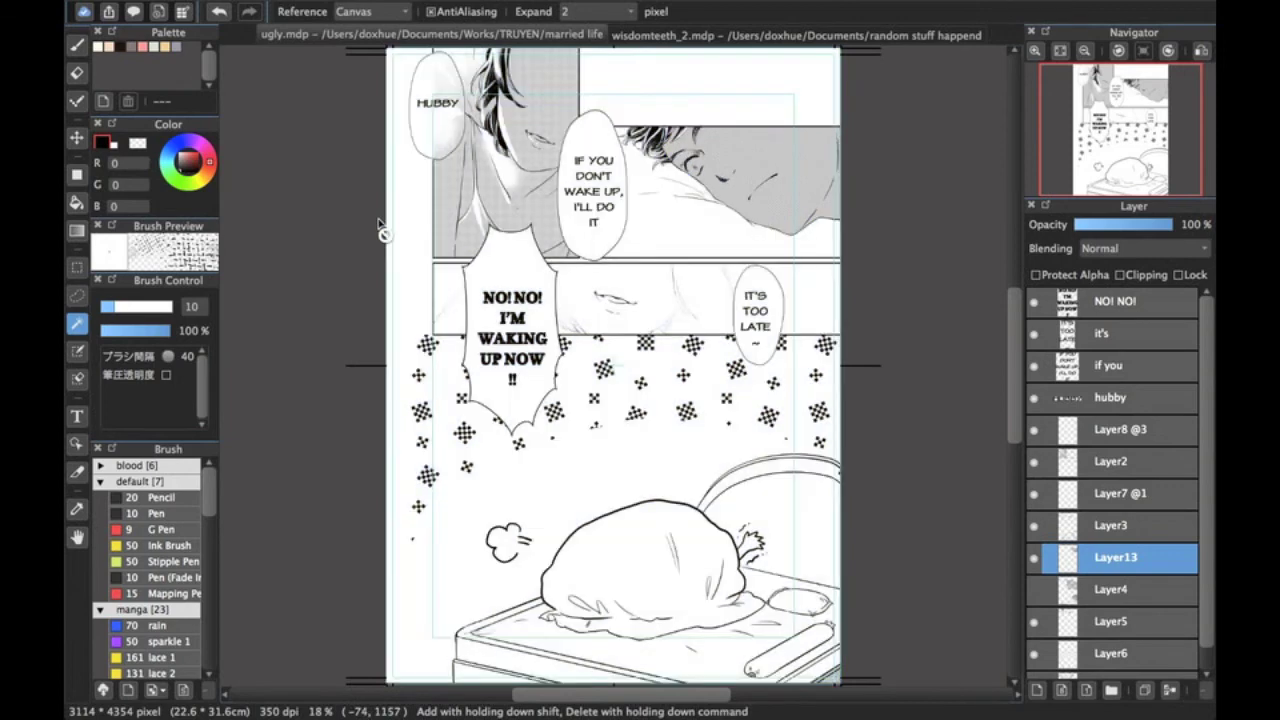
Fade the tone on the lying man's forehead and cheek using the Stipple Pen with transparent colour at sizes 380 and 473.
left_click(172, 561)
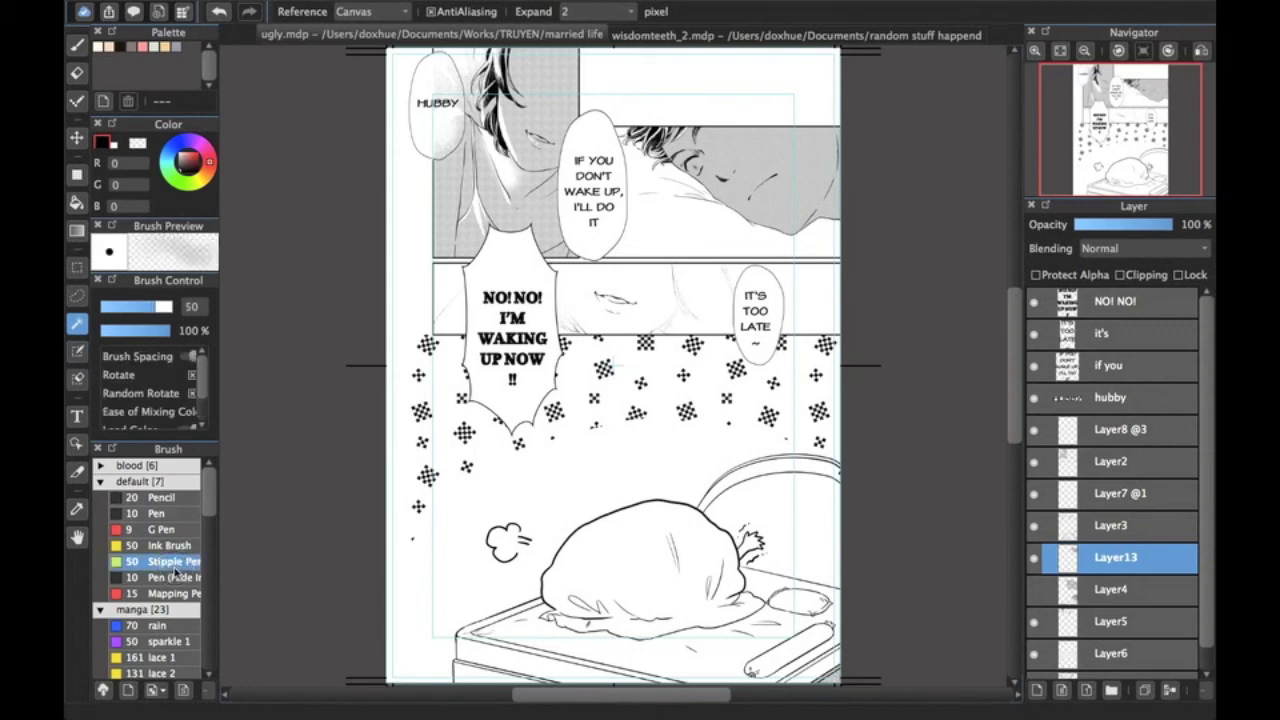
left_click(138, 145)
key("b")
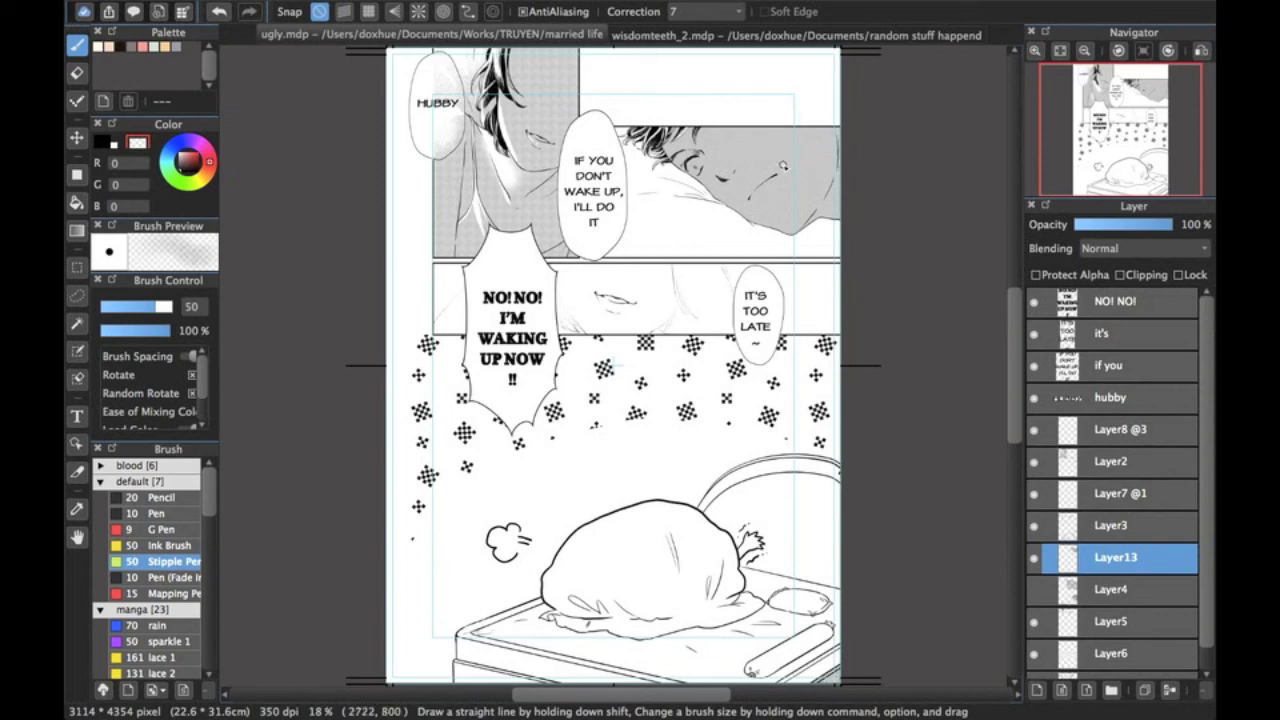
left_click(140, 307)
left_click_drag(140, 307, 259, 300)
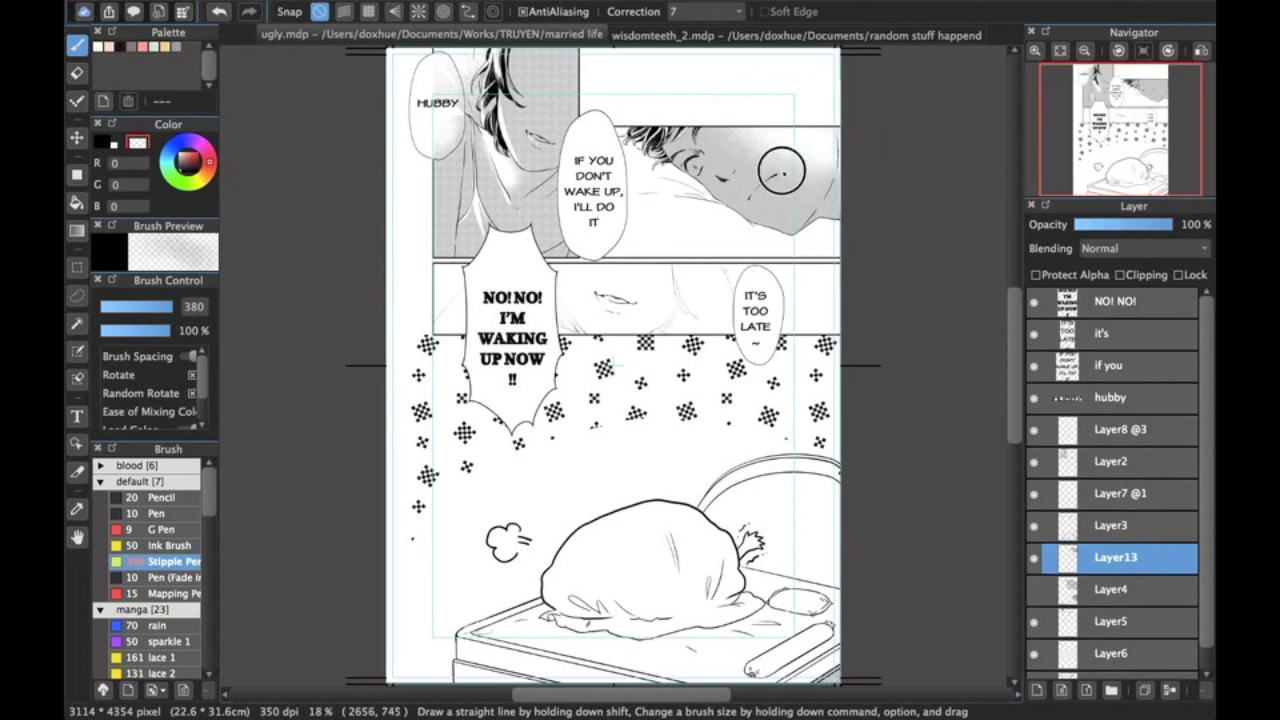
left_click_drag(150, 306, 180, 306)
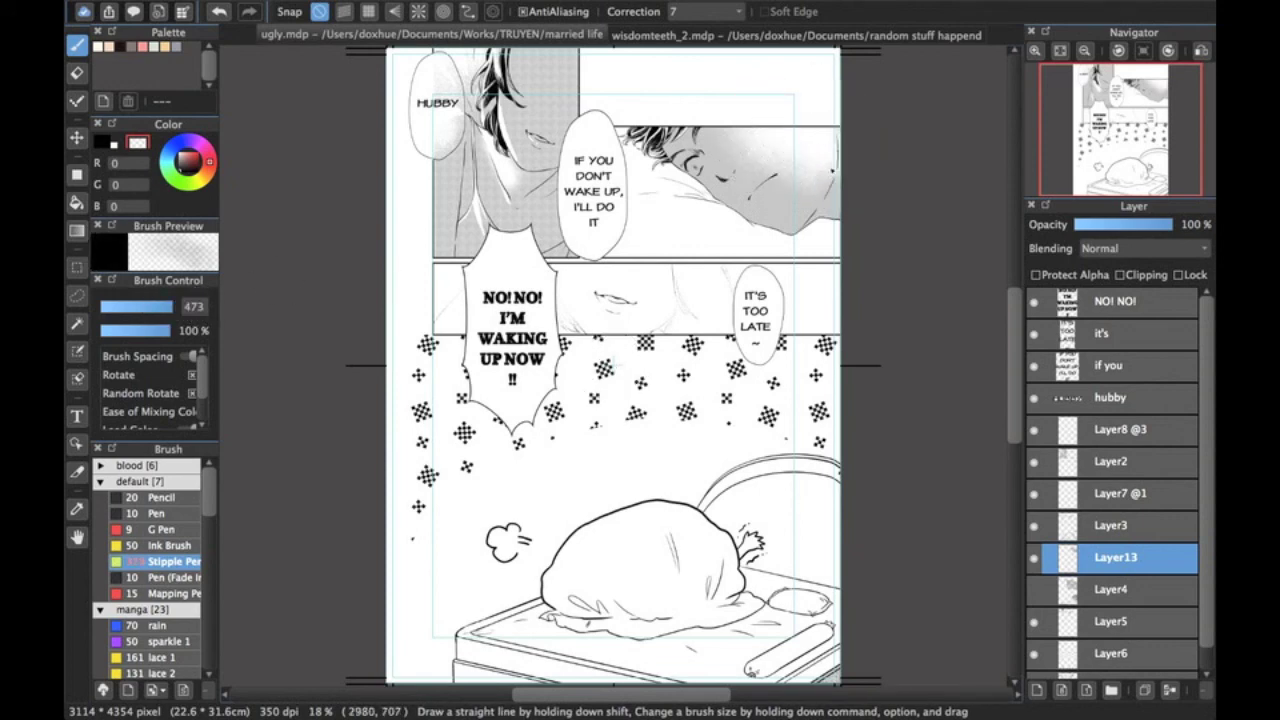
mouse_move(1121, 82)
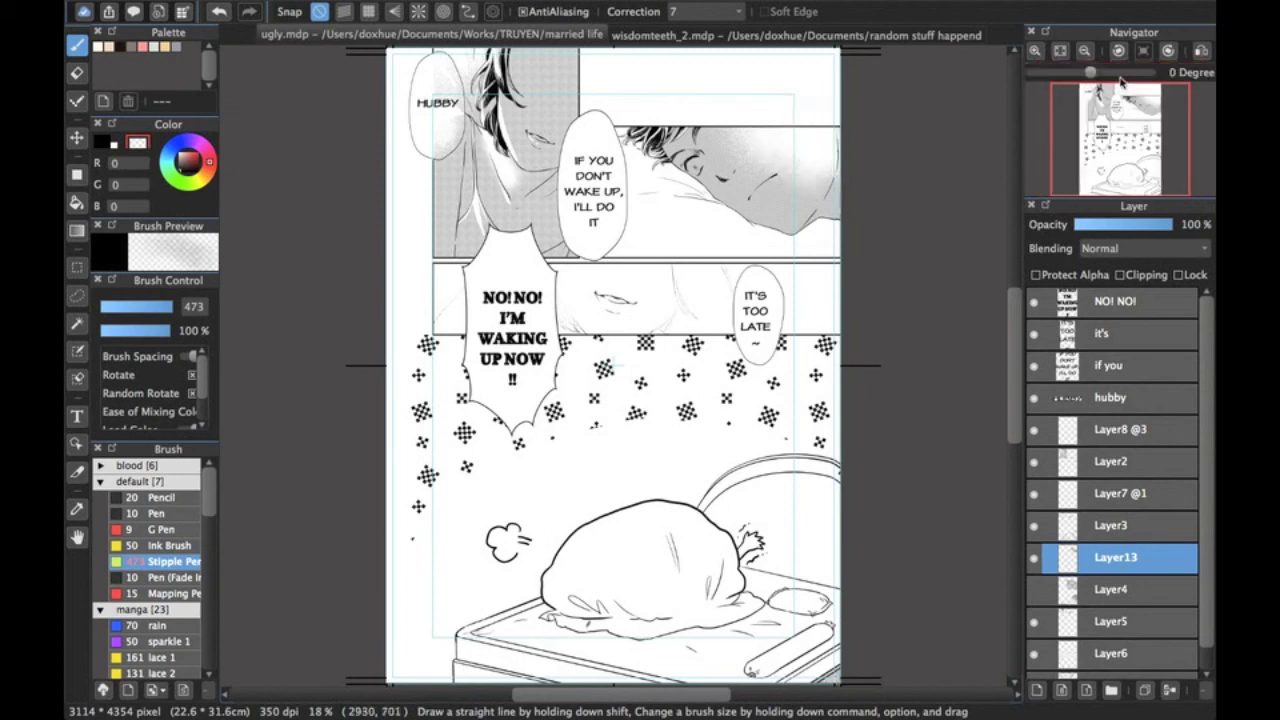